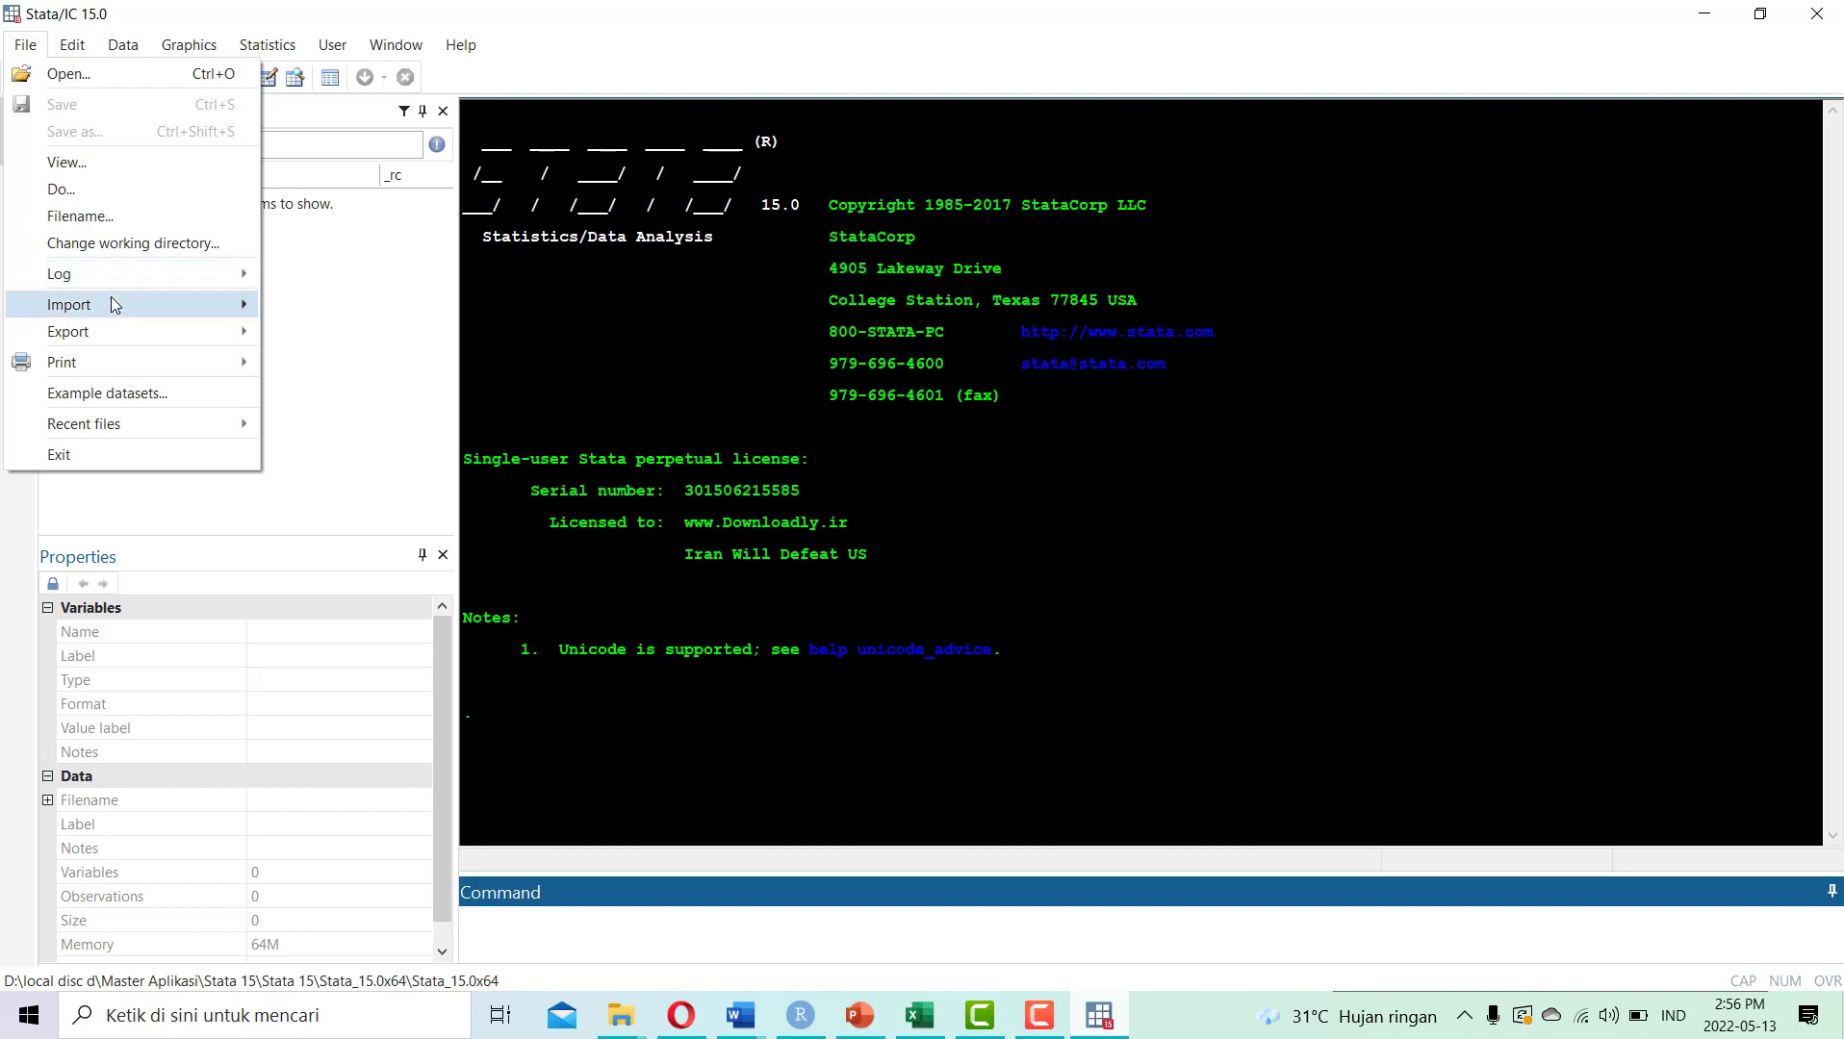
Import the delimited text file "dataset twoway anova dengan interaksi.csv" from the Anova folder with the default import settings
mouse_move(115, 304)
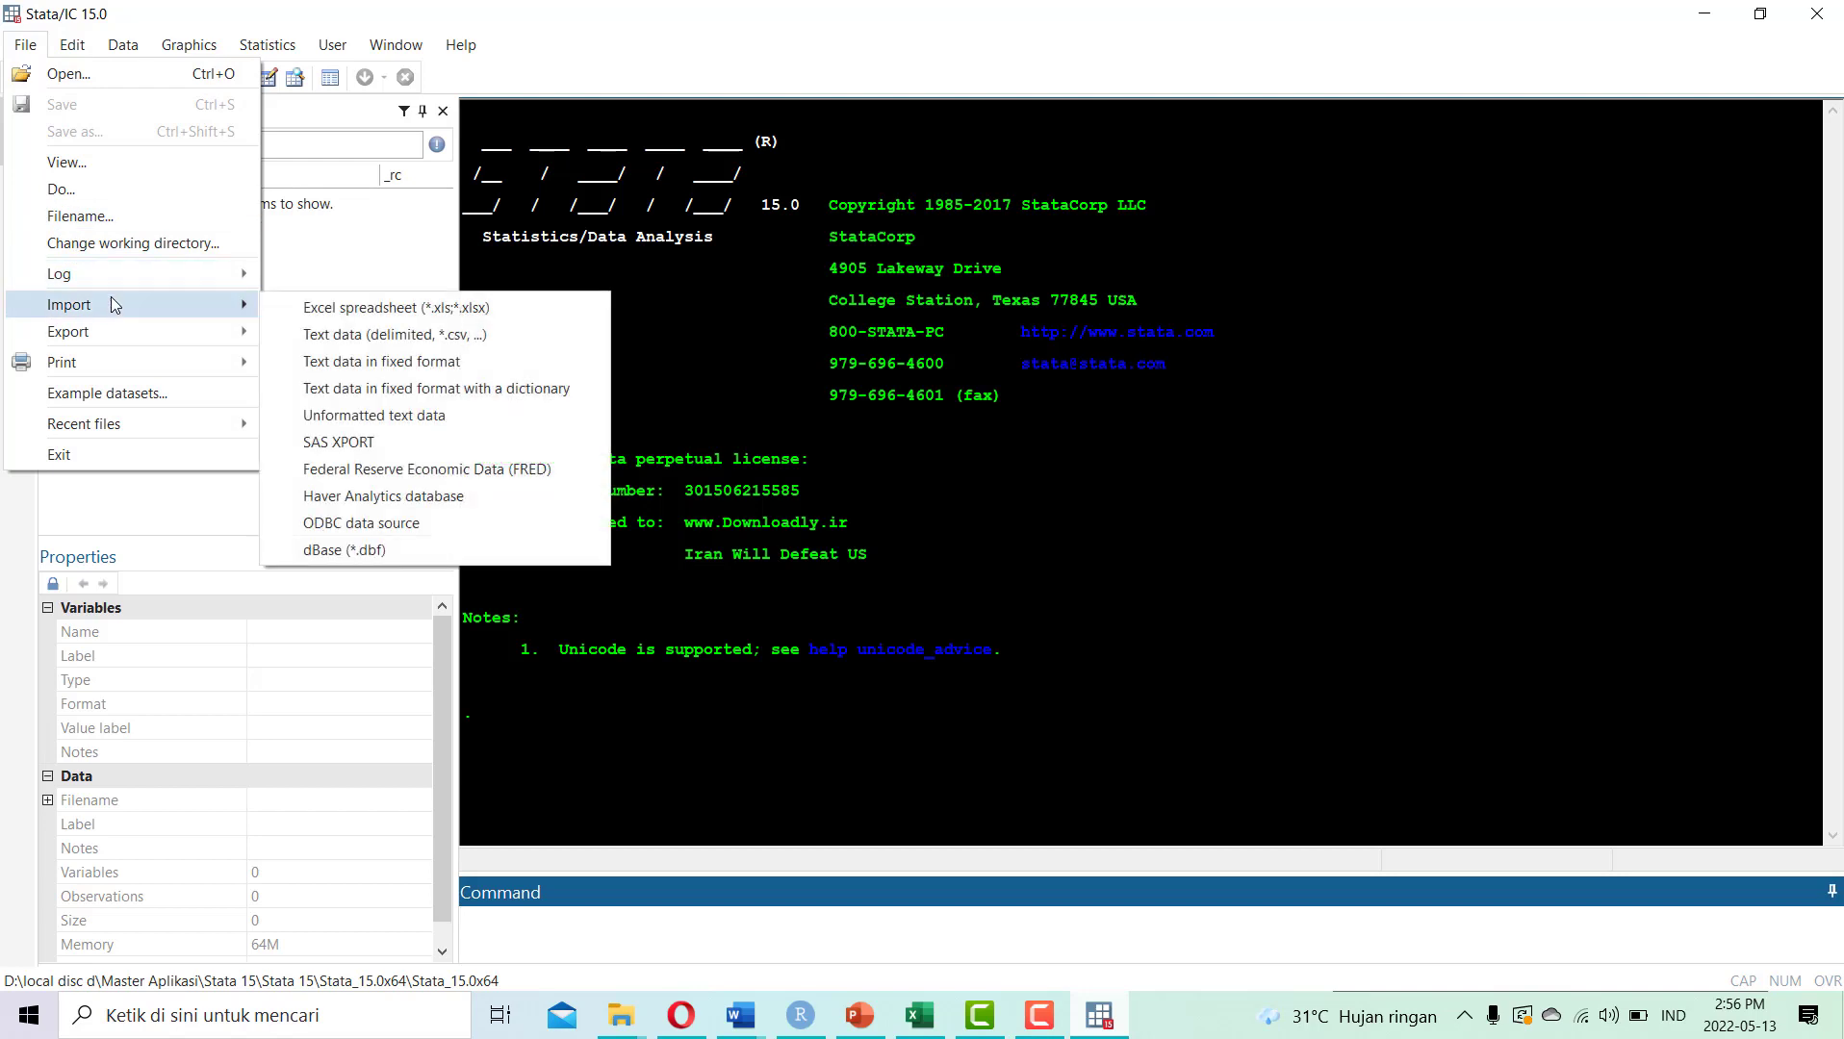
left_click(353, 337)
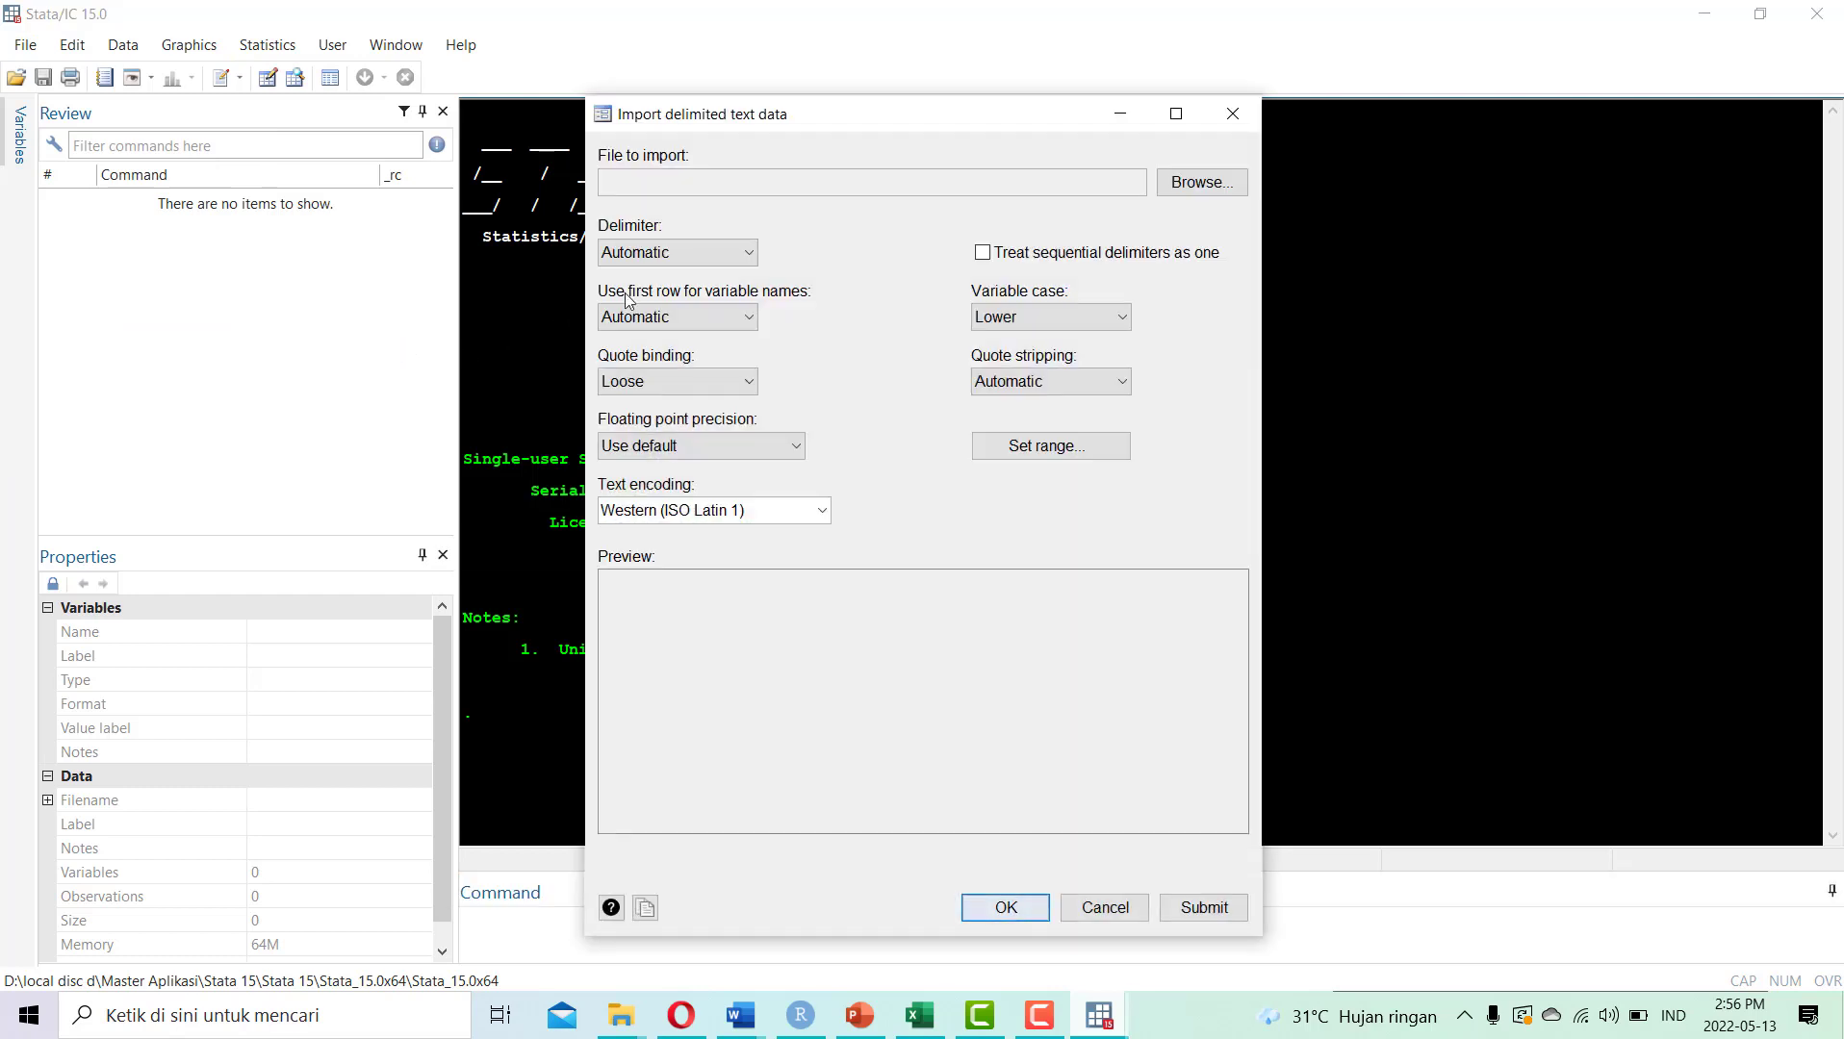
left_click_drag(970, 125, 613, 128)
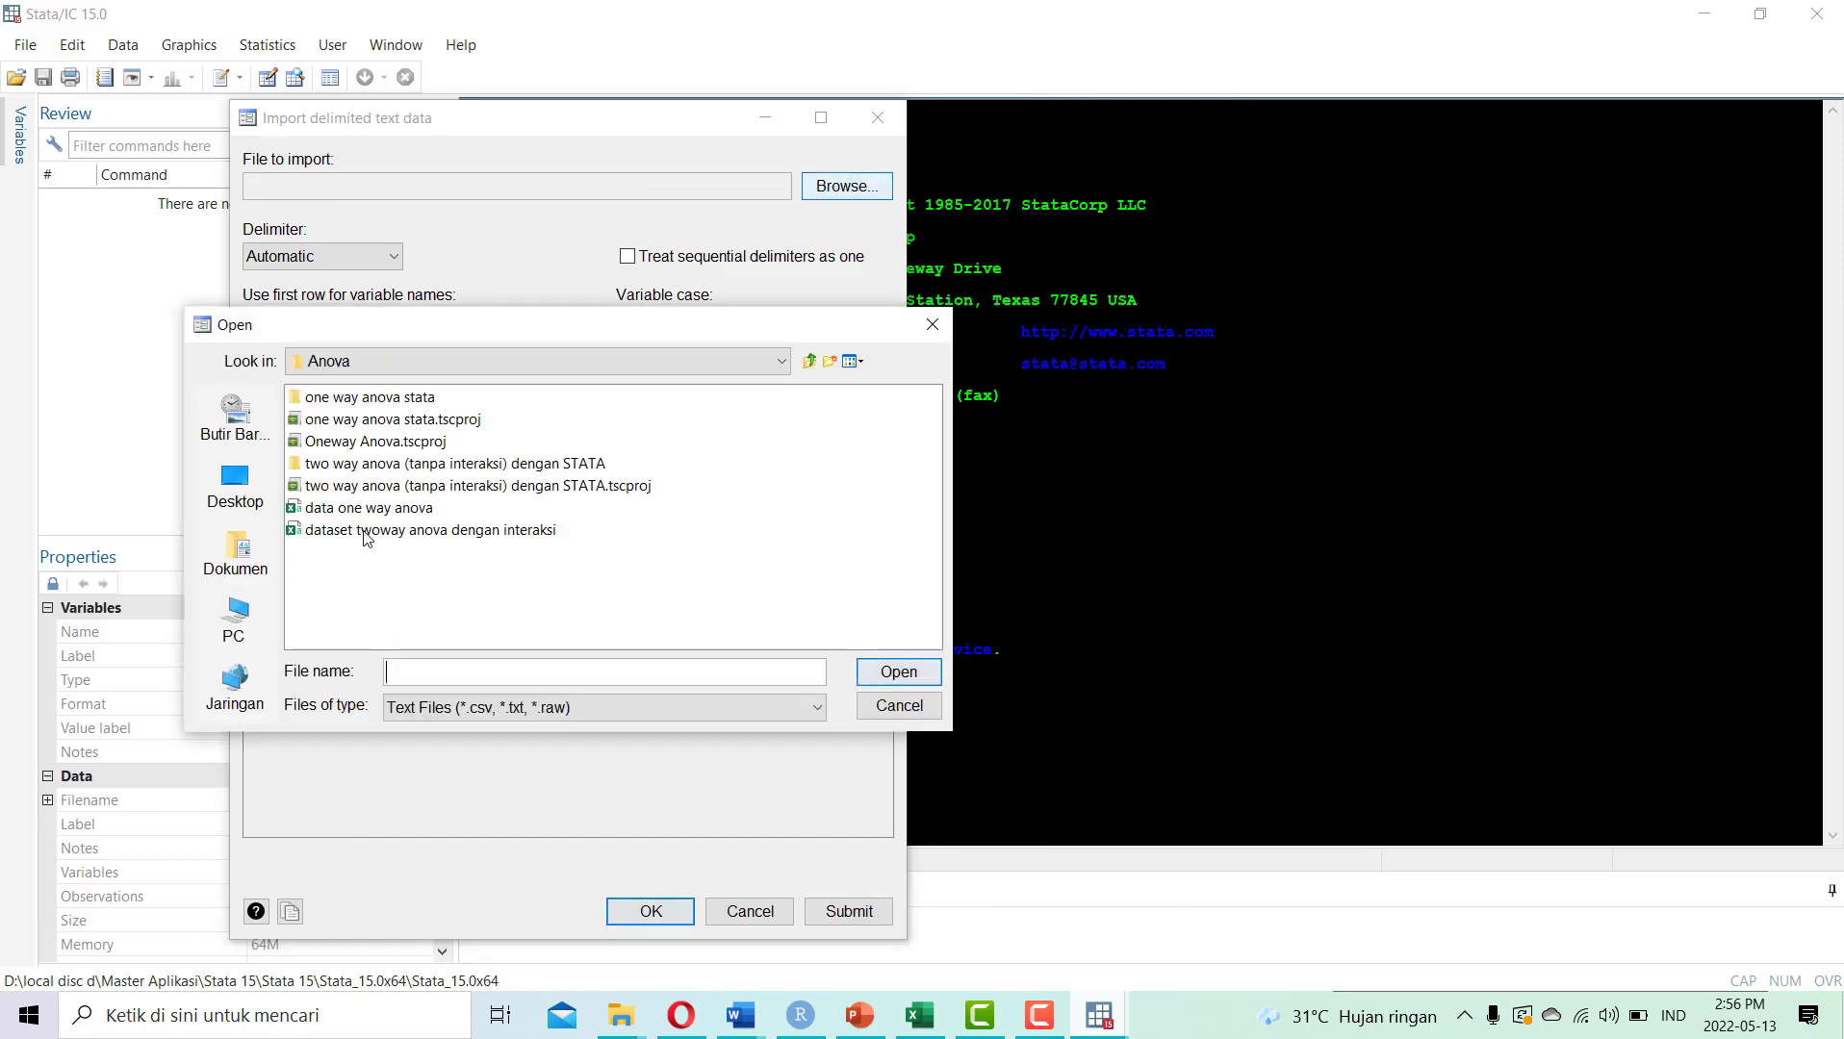
left_click(365, 532)
left_click(898, 673)
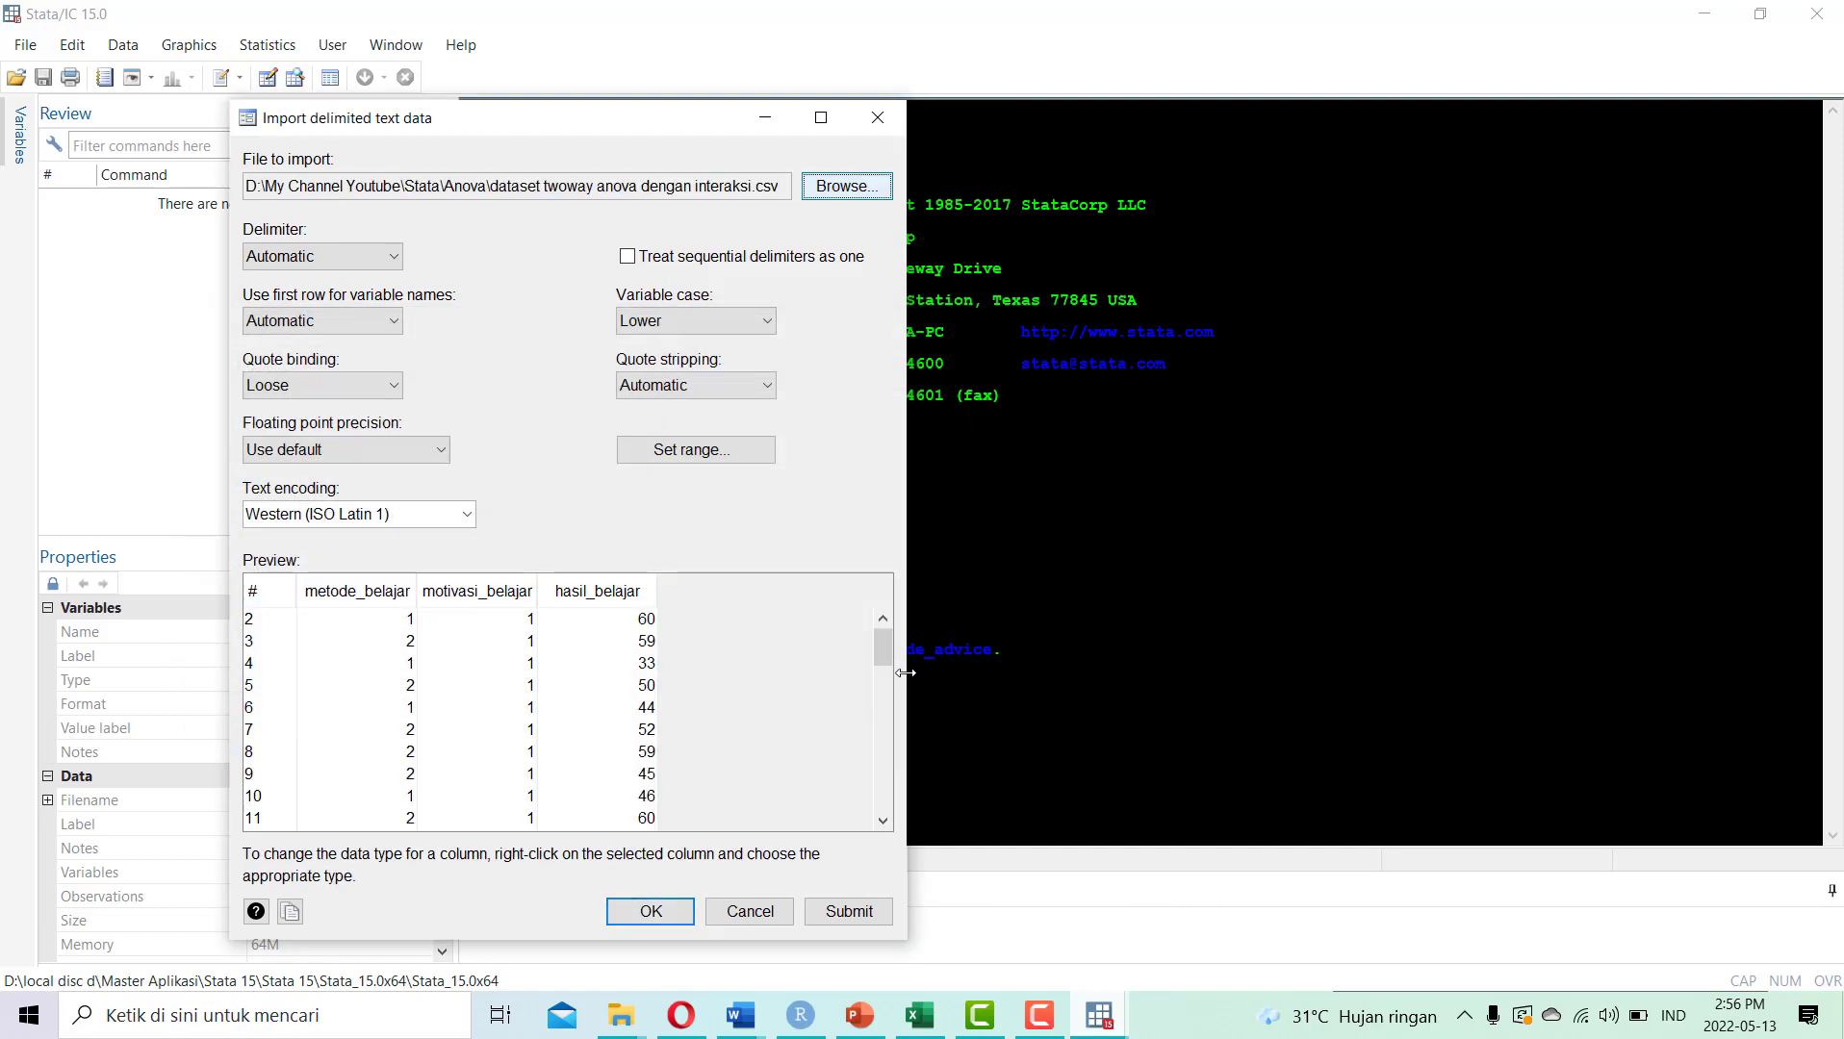
left_click(648, 910)
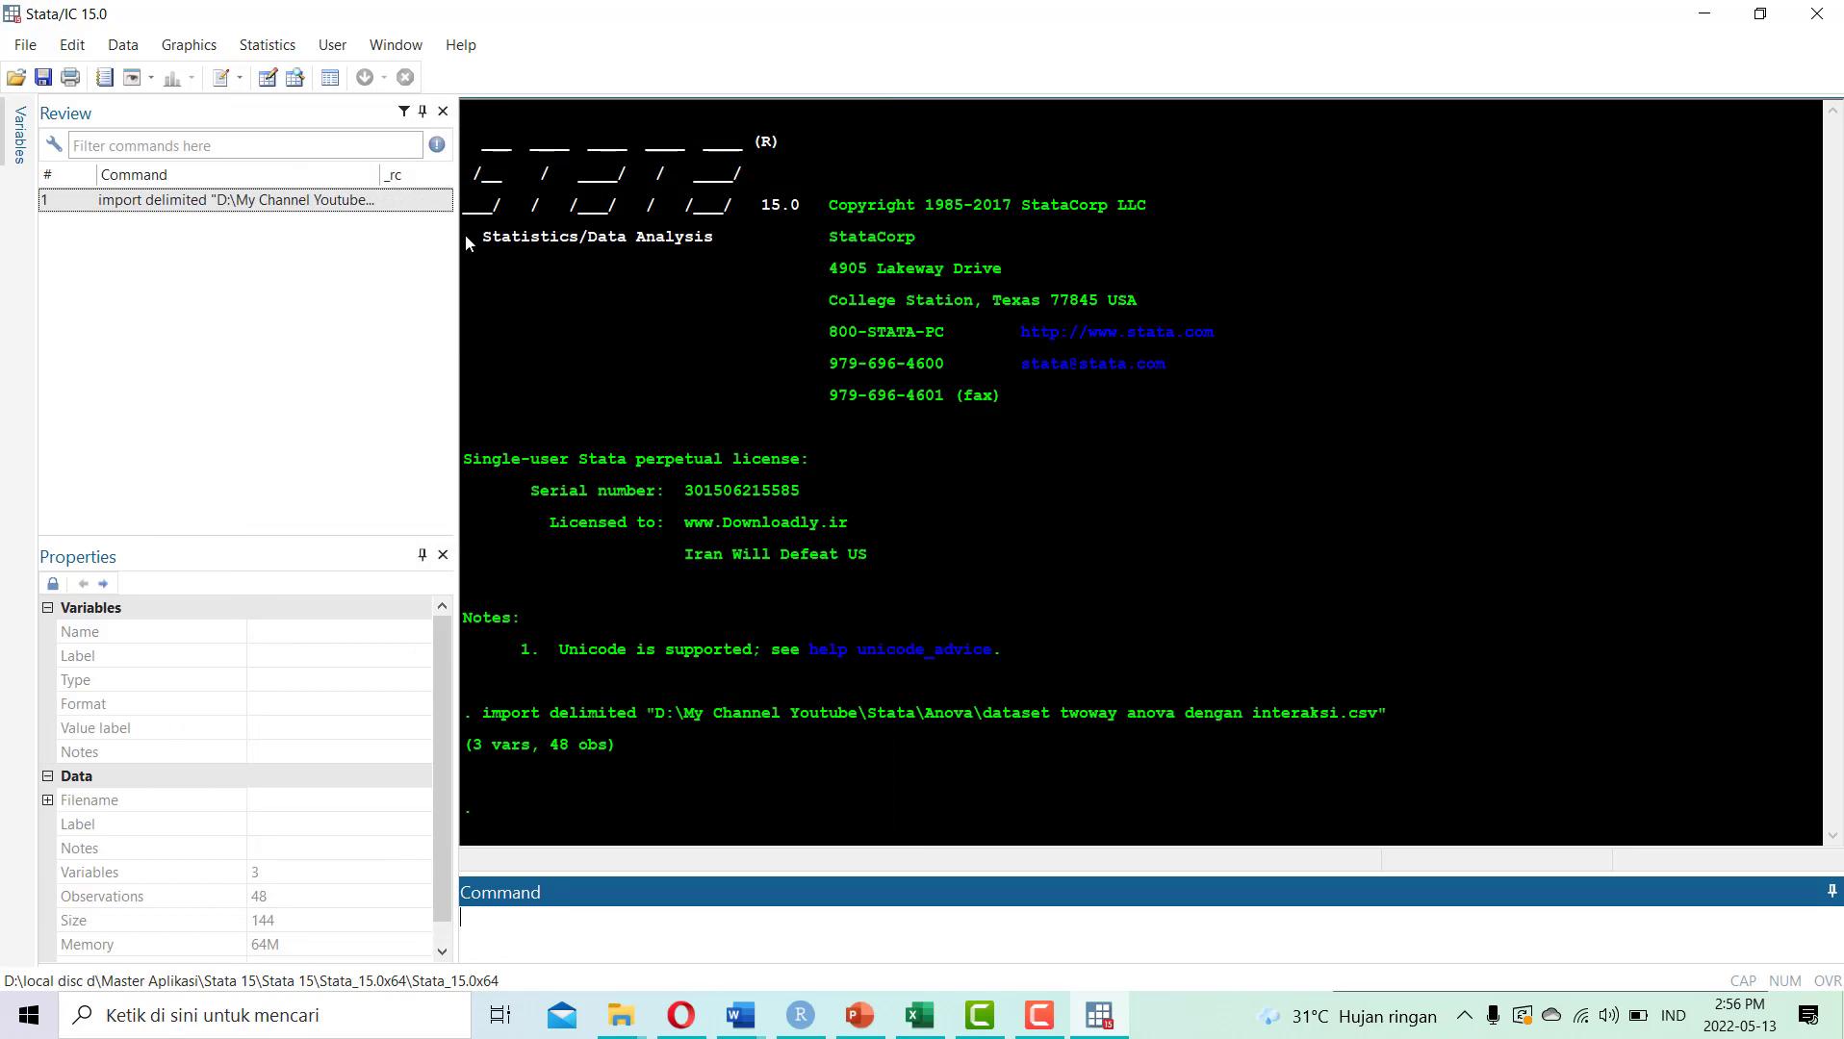
Show the imported dataset in the Data Editor to examine its variables, and return to the main window
left_click(397, 45)
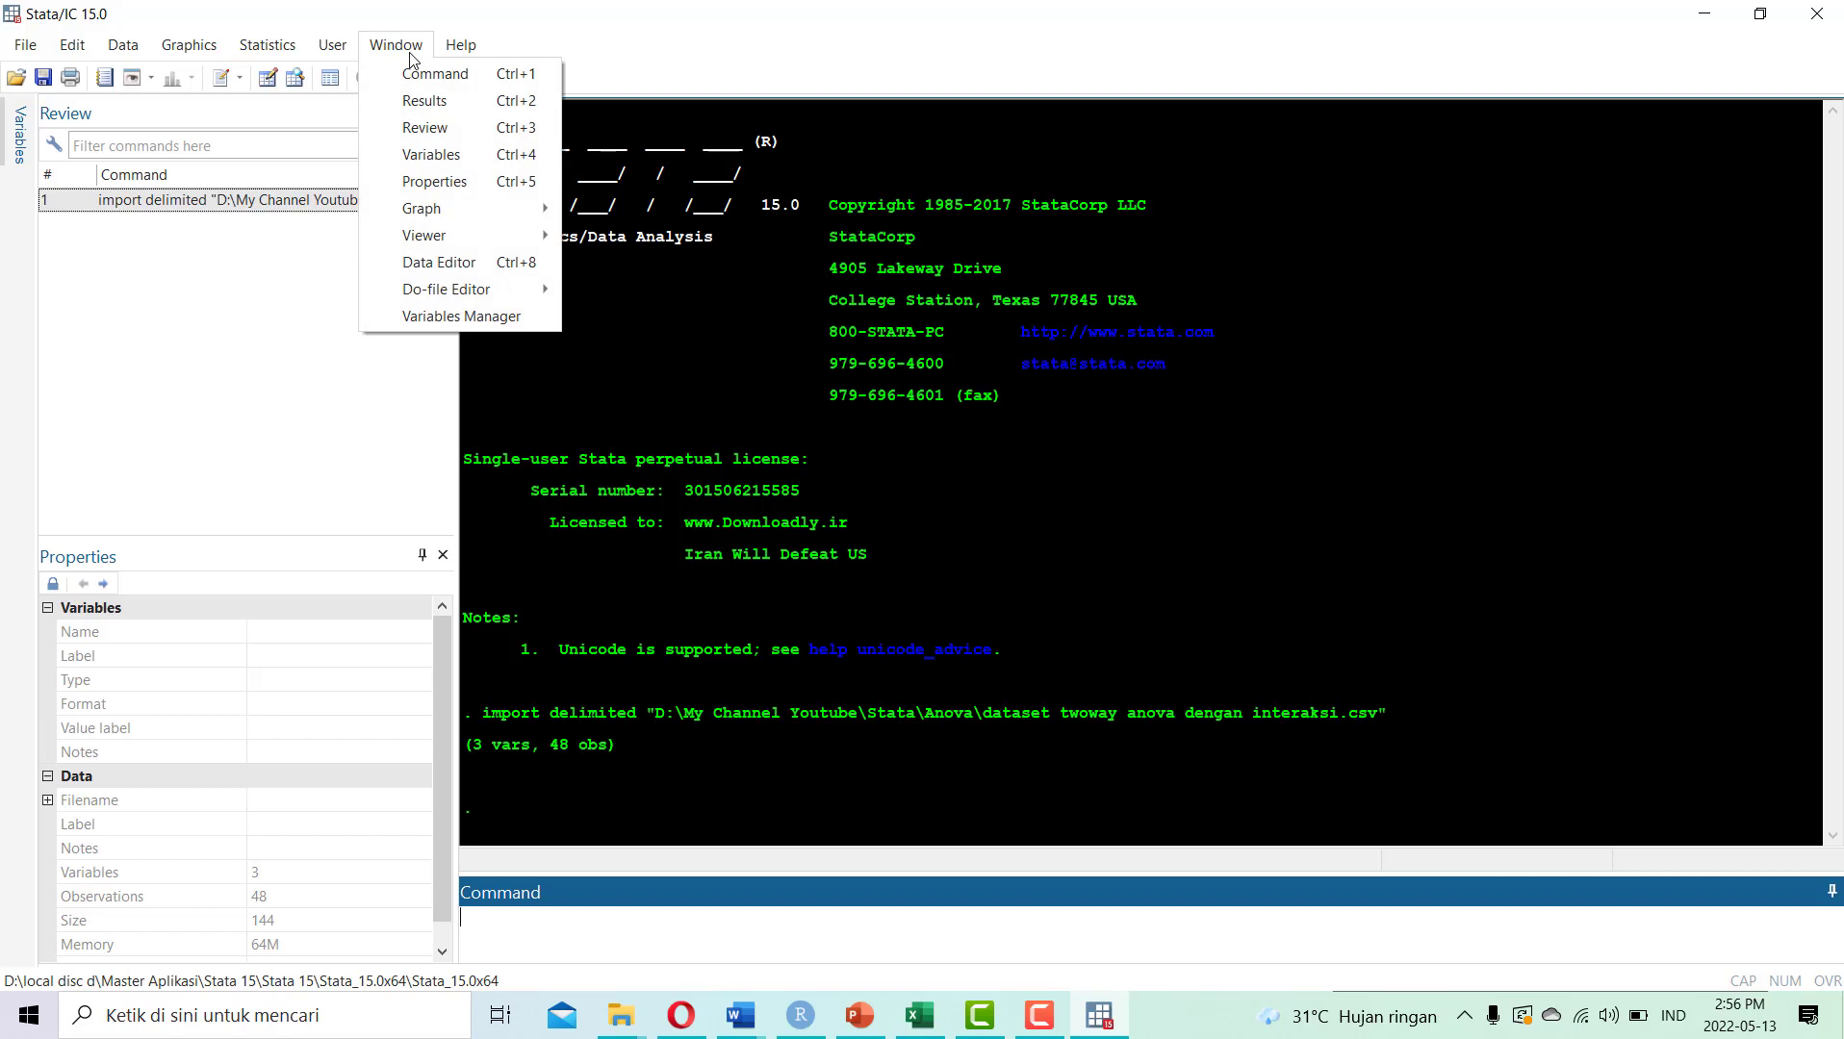
left_click(486, 269)
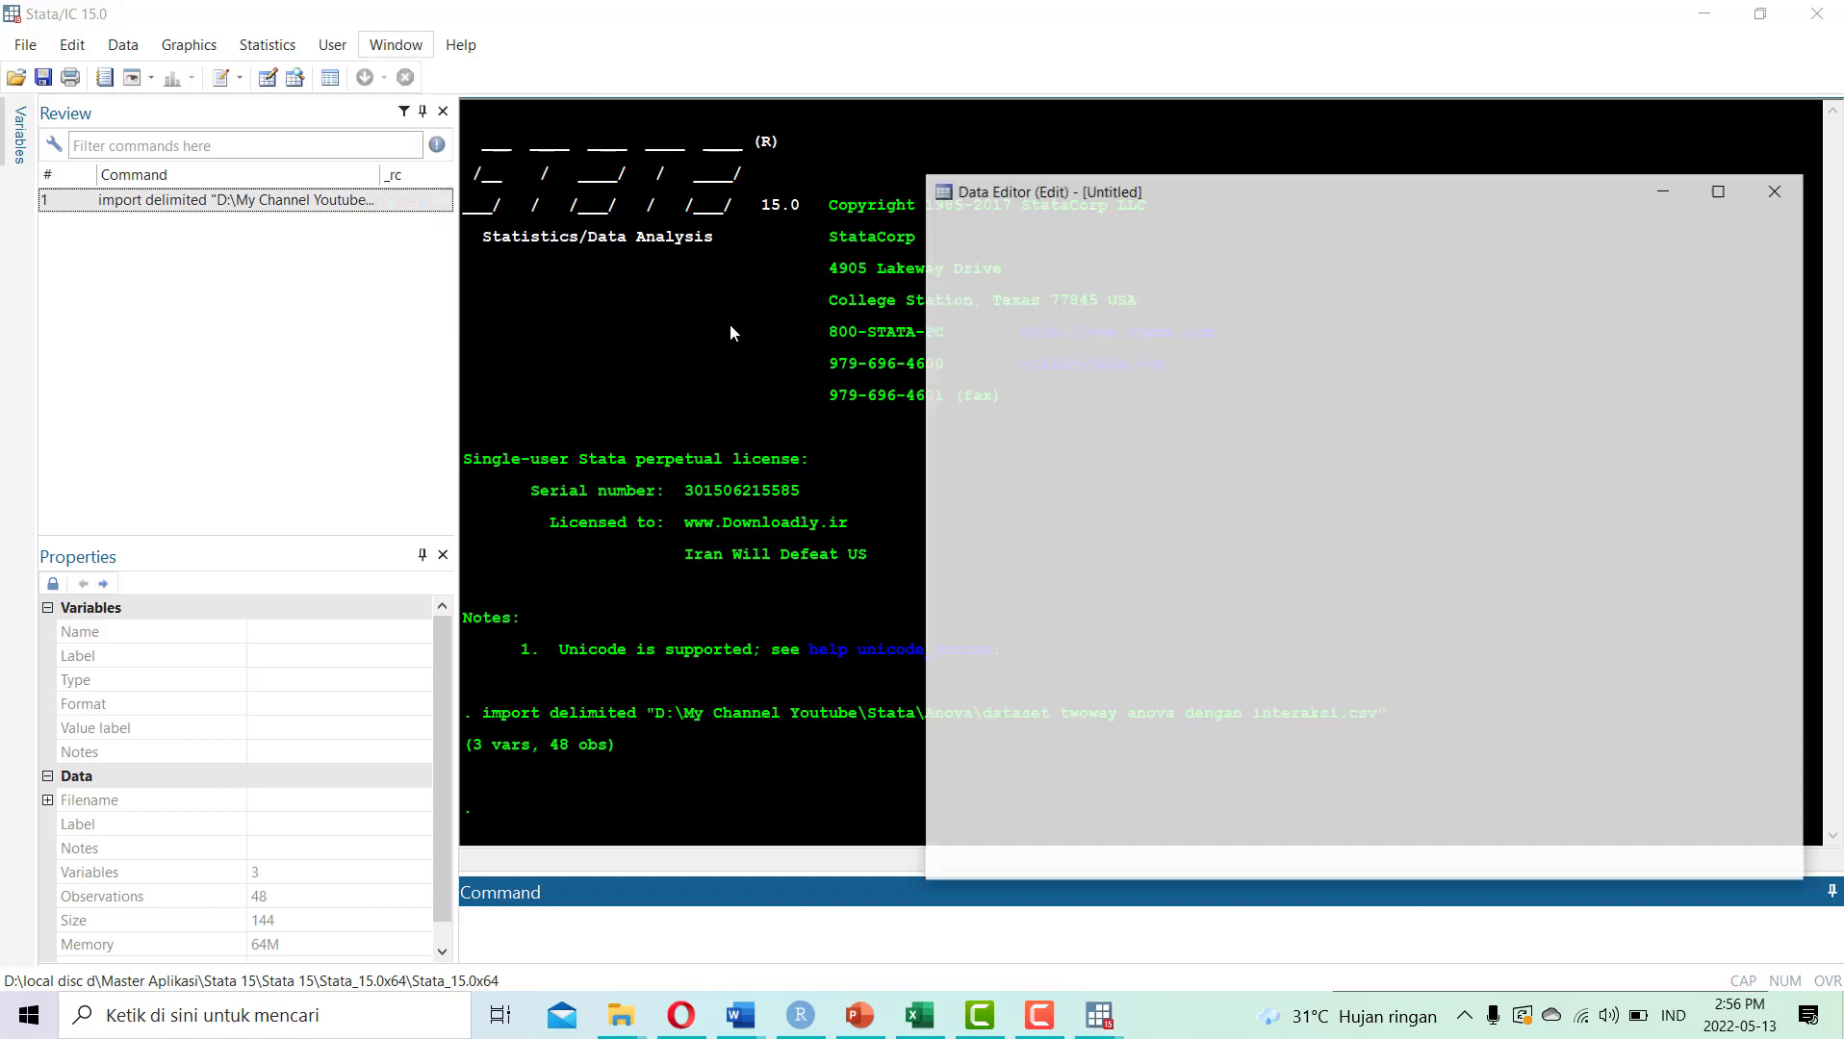
left_click_drag(1094, 192, 293, 239)
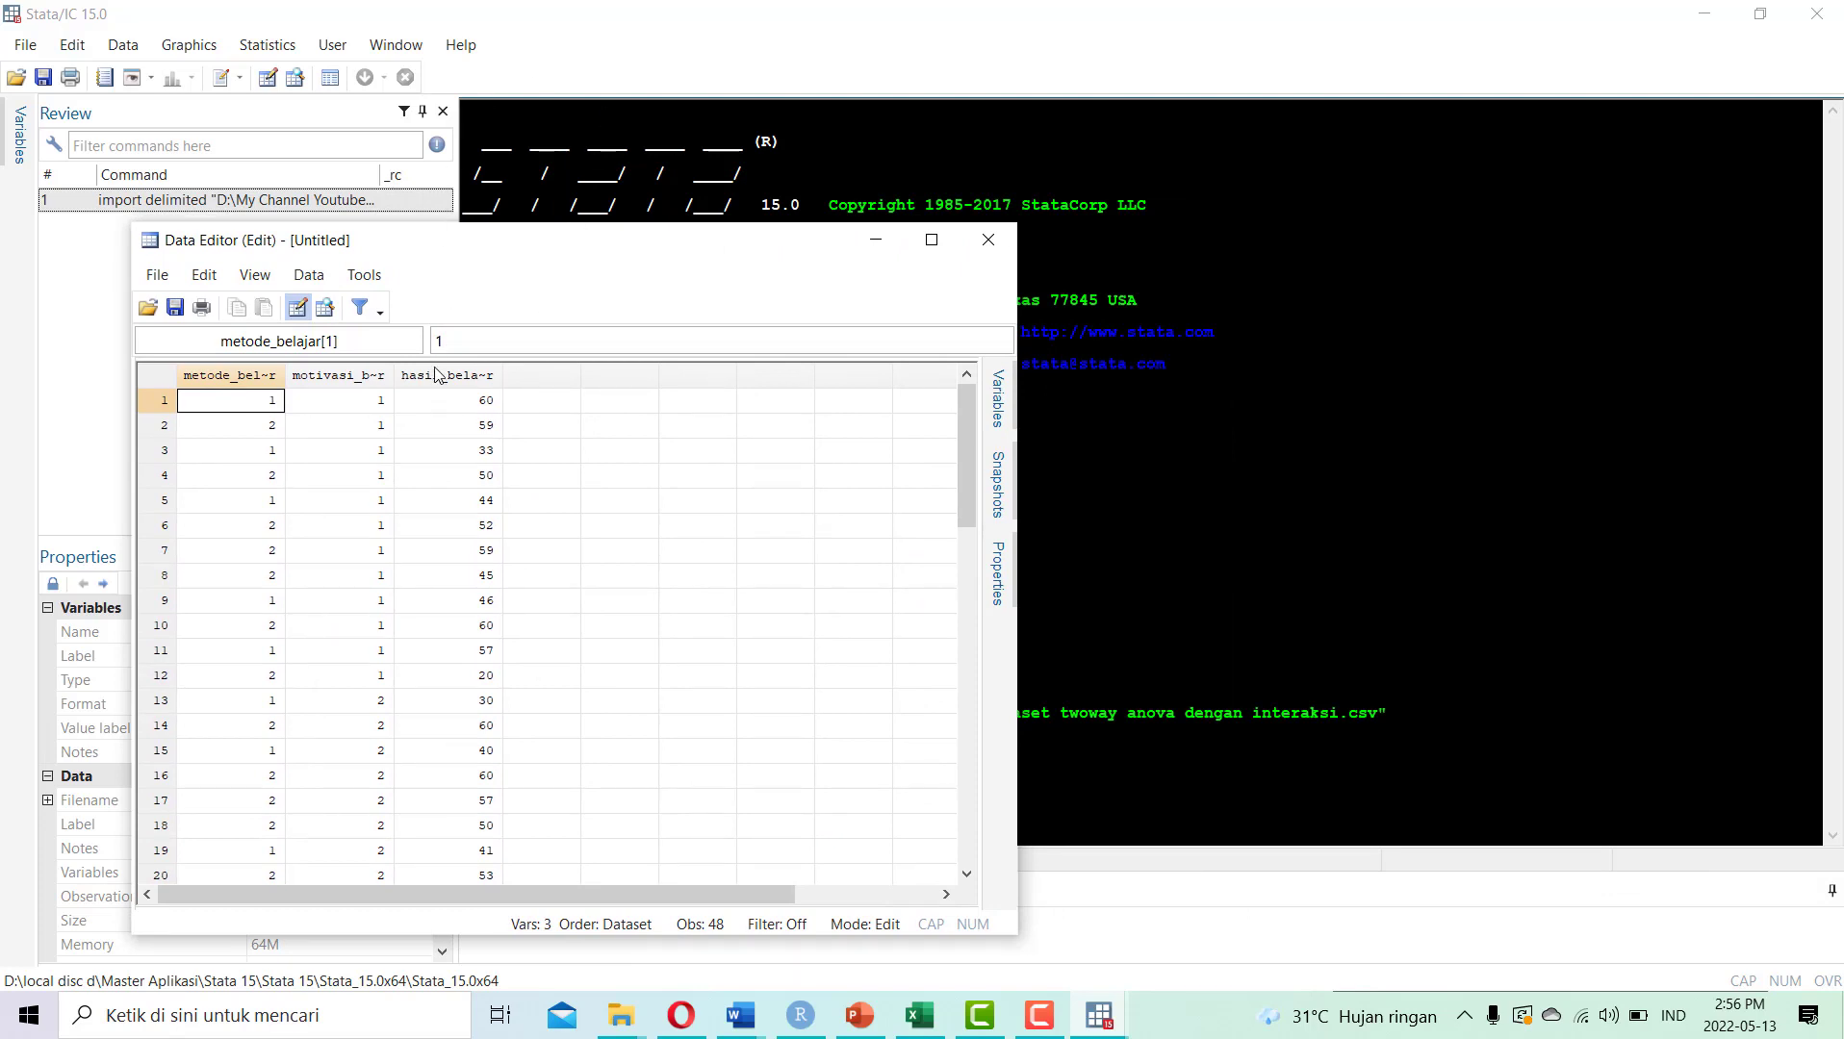
left_click(627, 70)
left_click(395, 47)
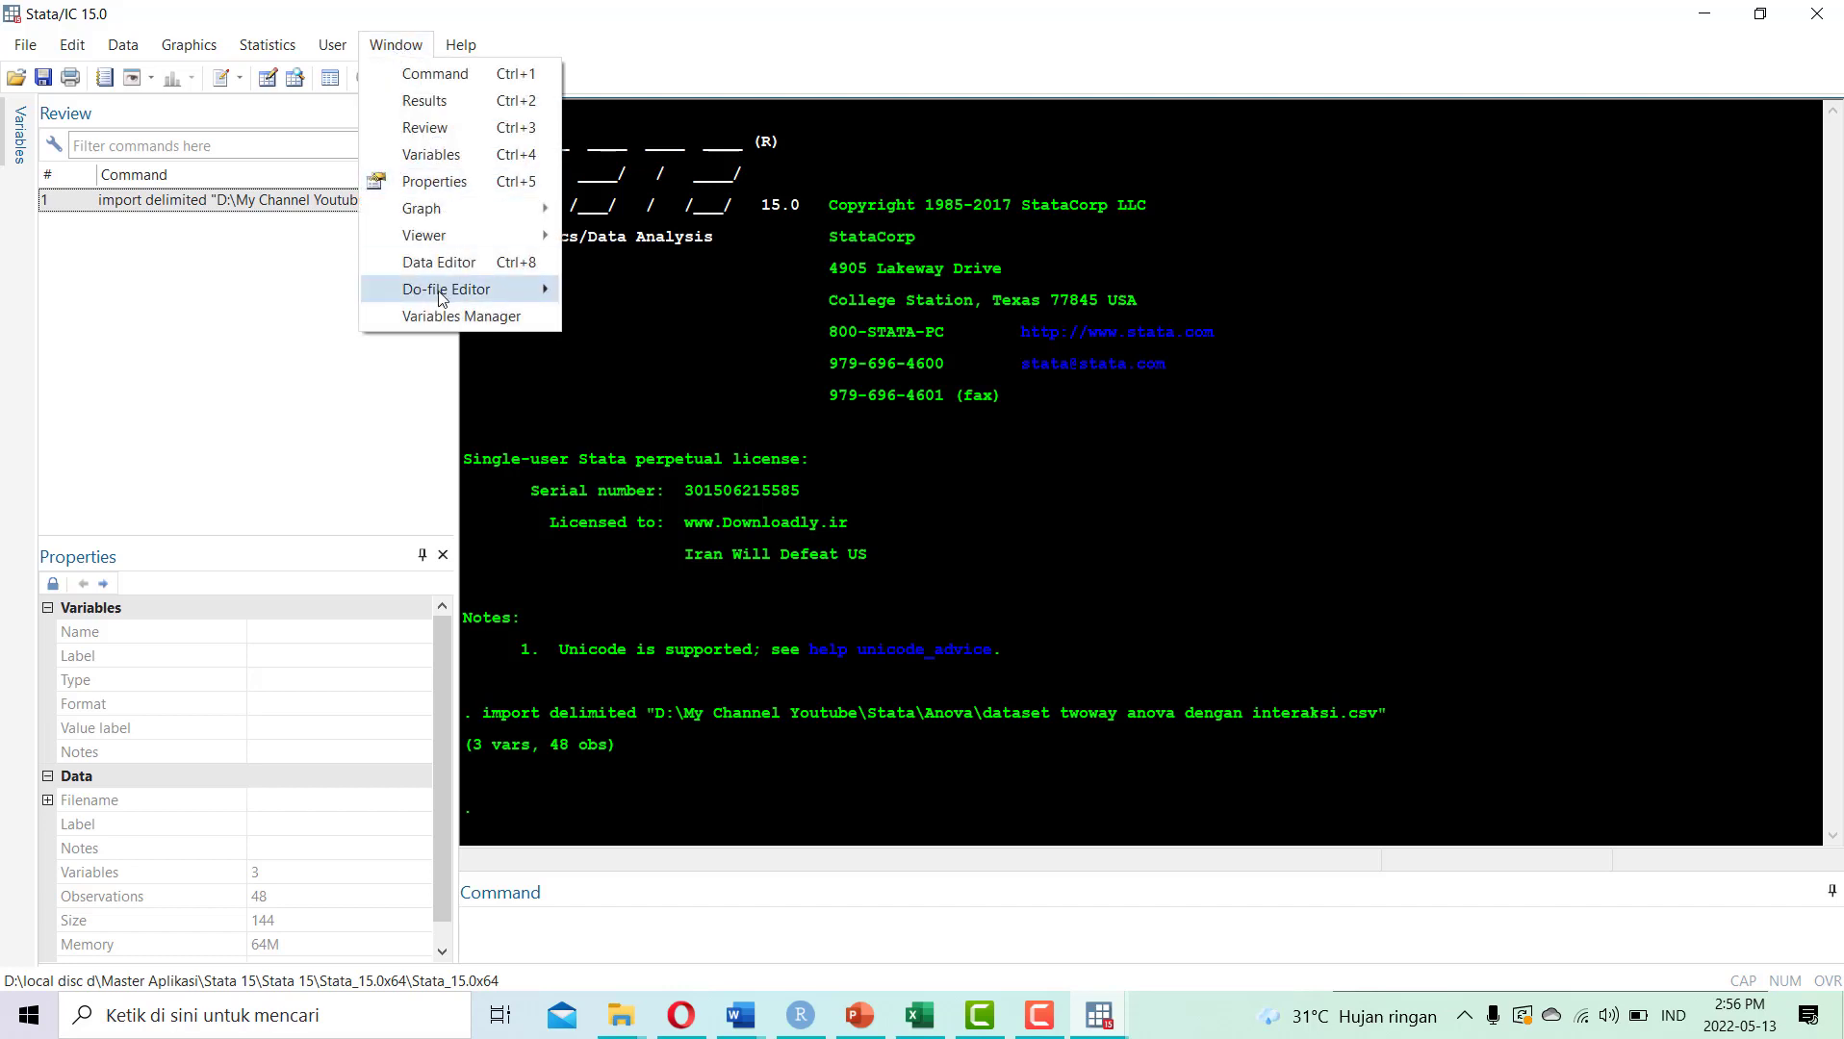
mouse_move(440, 296)
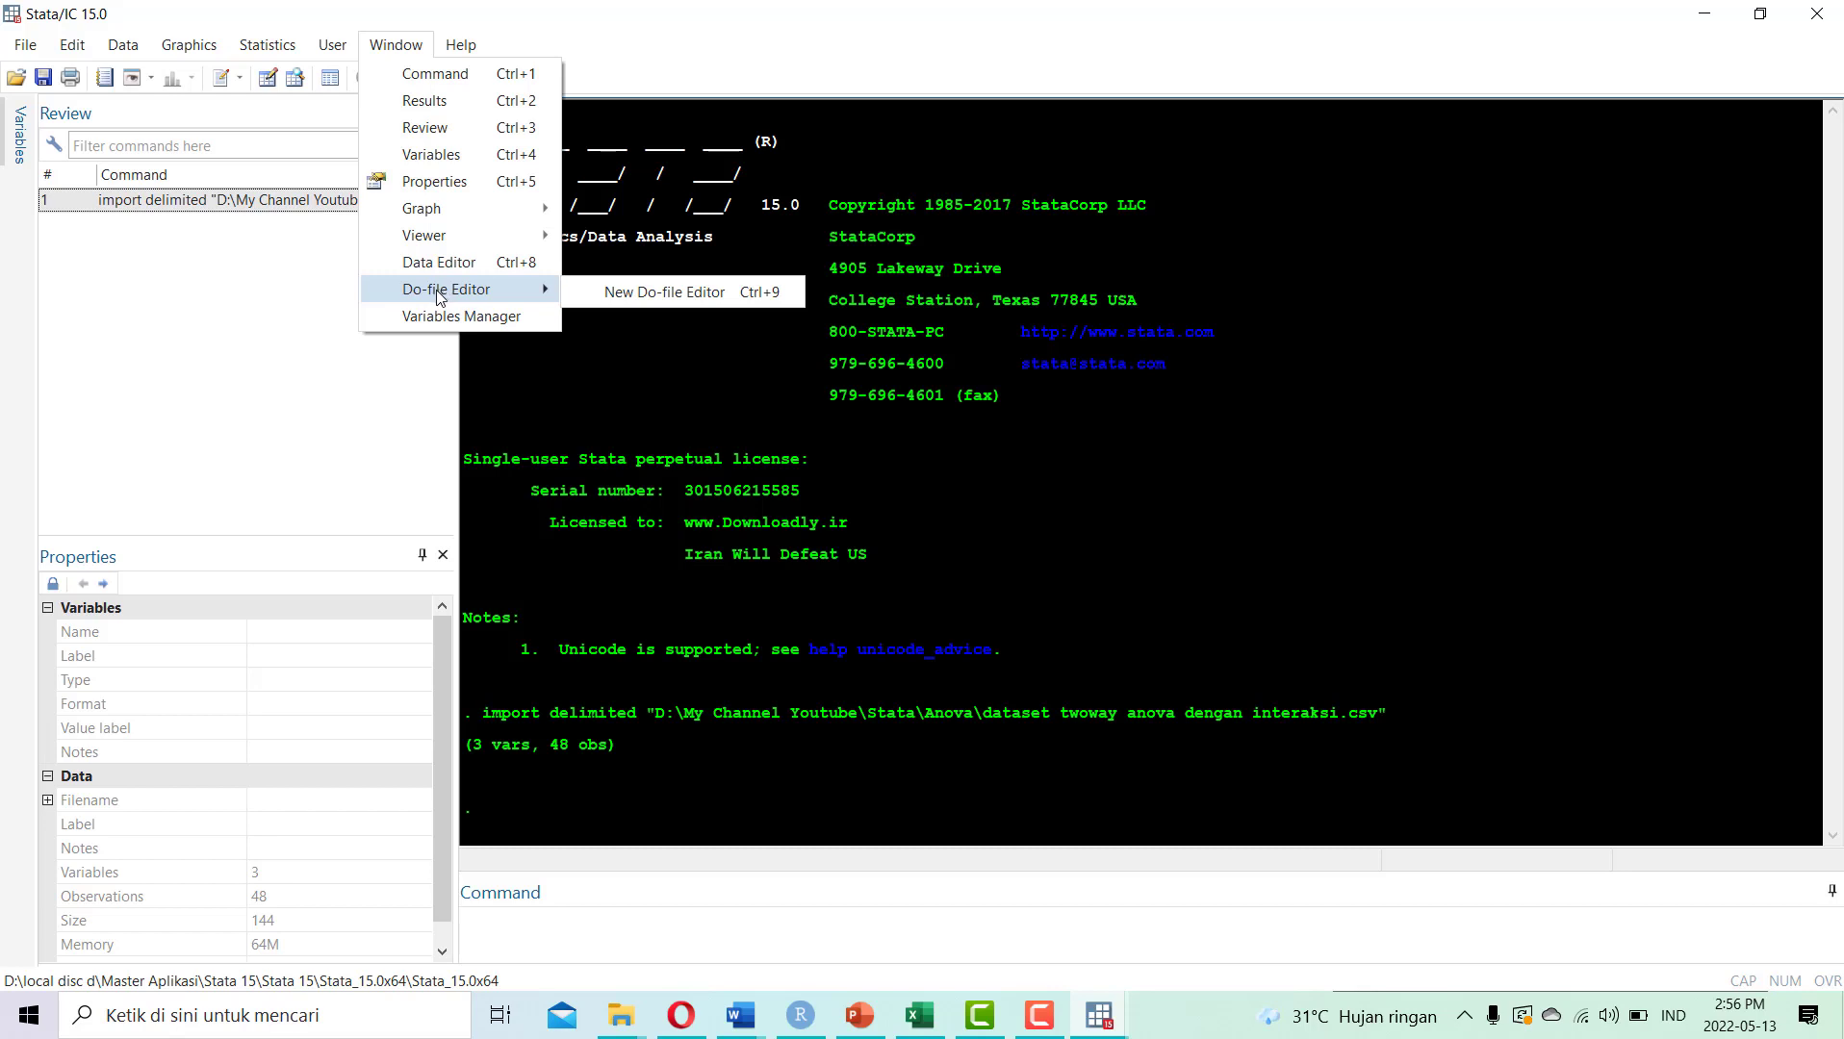
left_click(217, 376)
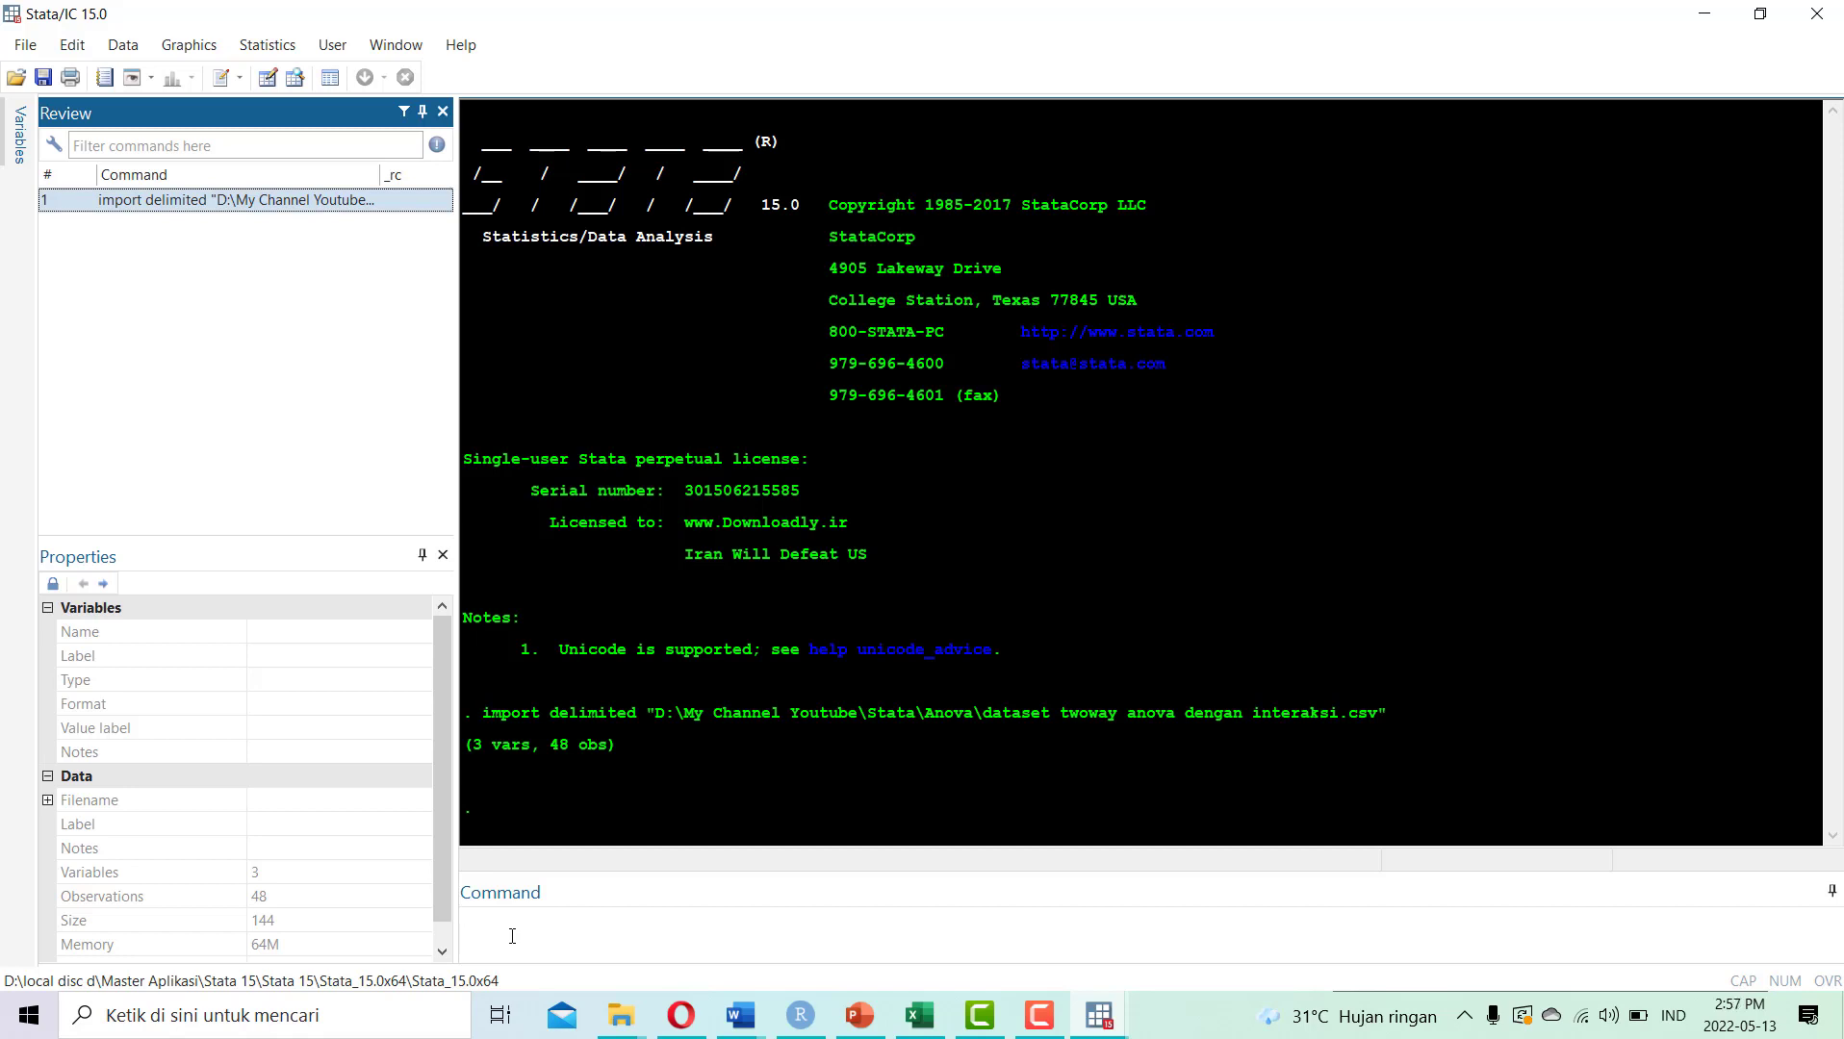
Run a skewness/kurtosis normality test on the learning outcome variable with the command sktest hasil_belajar
left_click(512, 936)
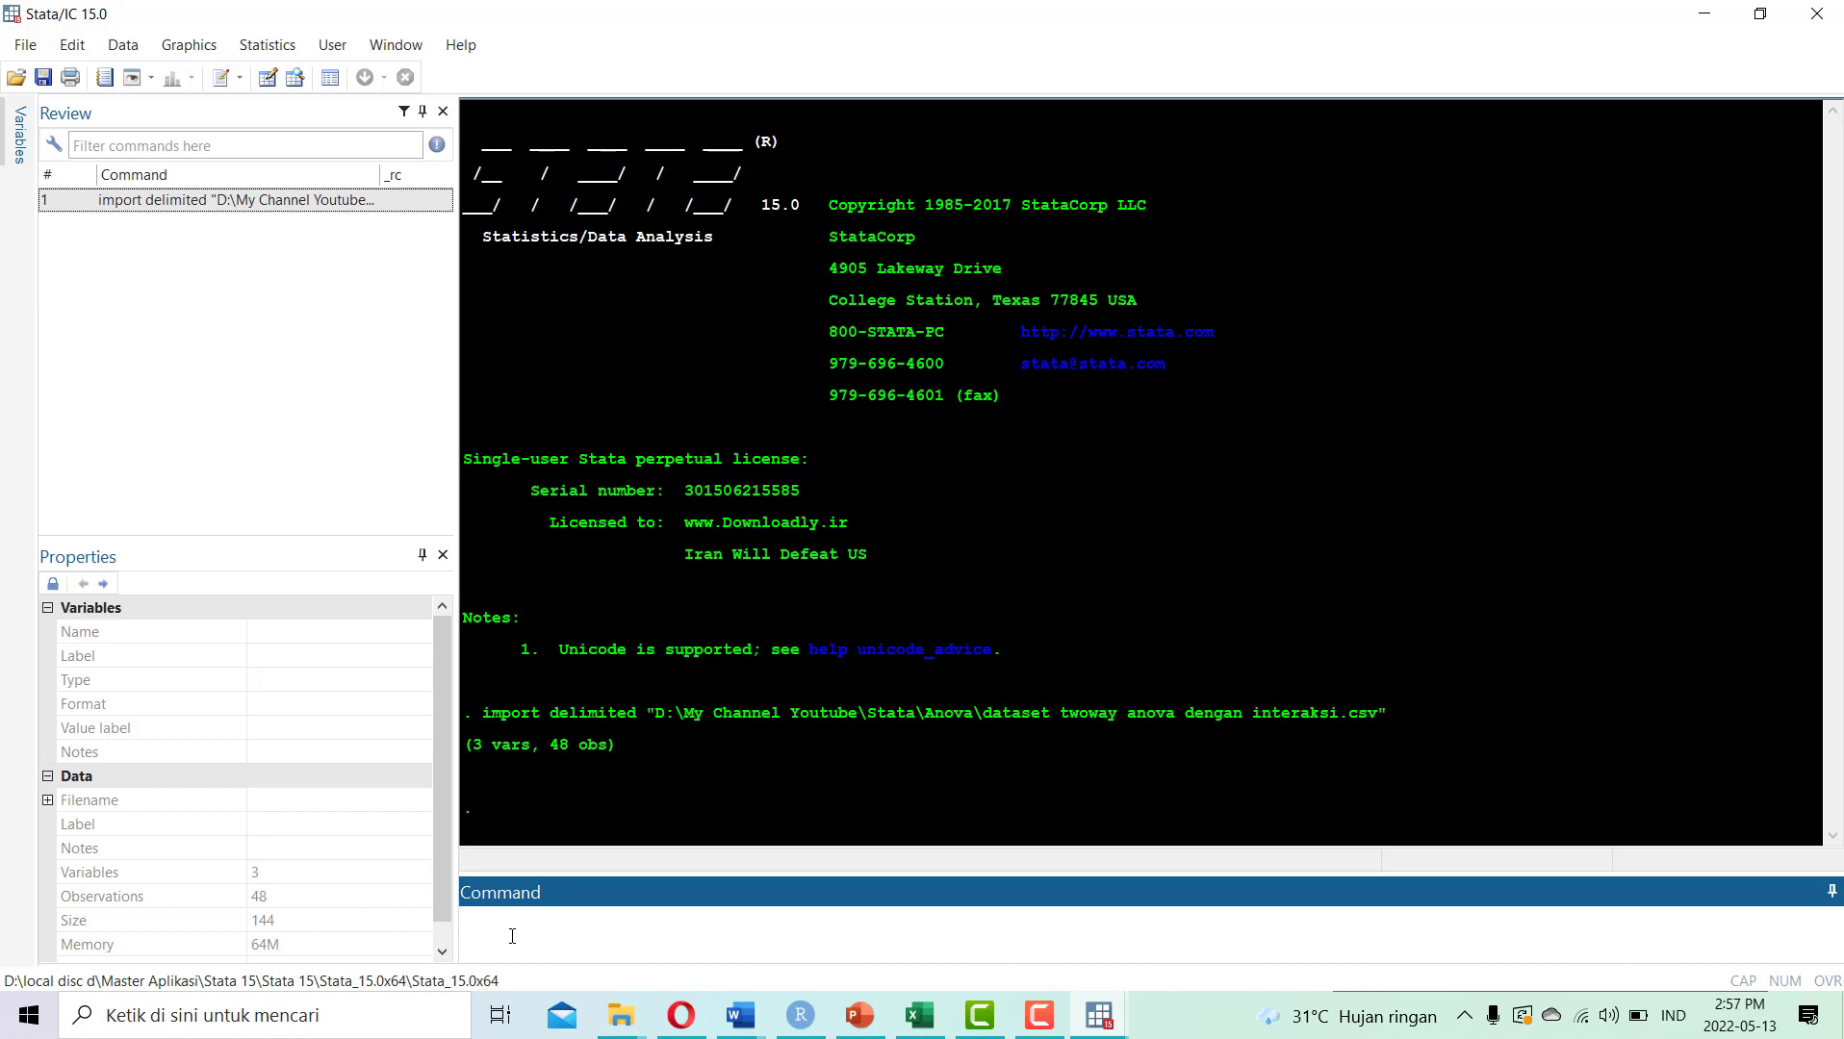
type("sl")
key("BackSpace")
type("ktest hasil_belajar")
key("Return")
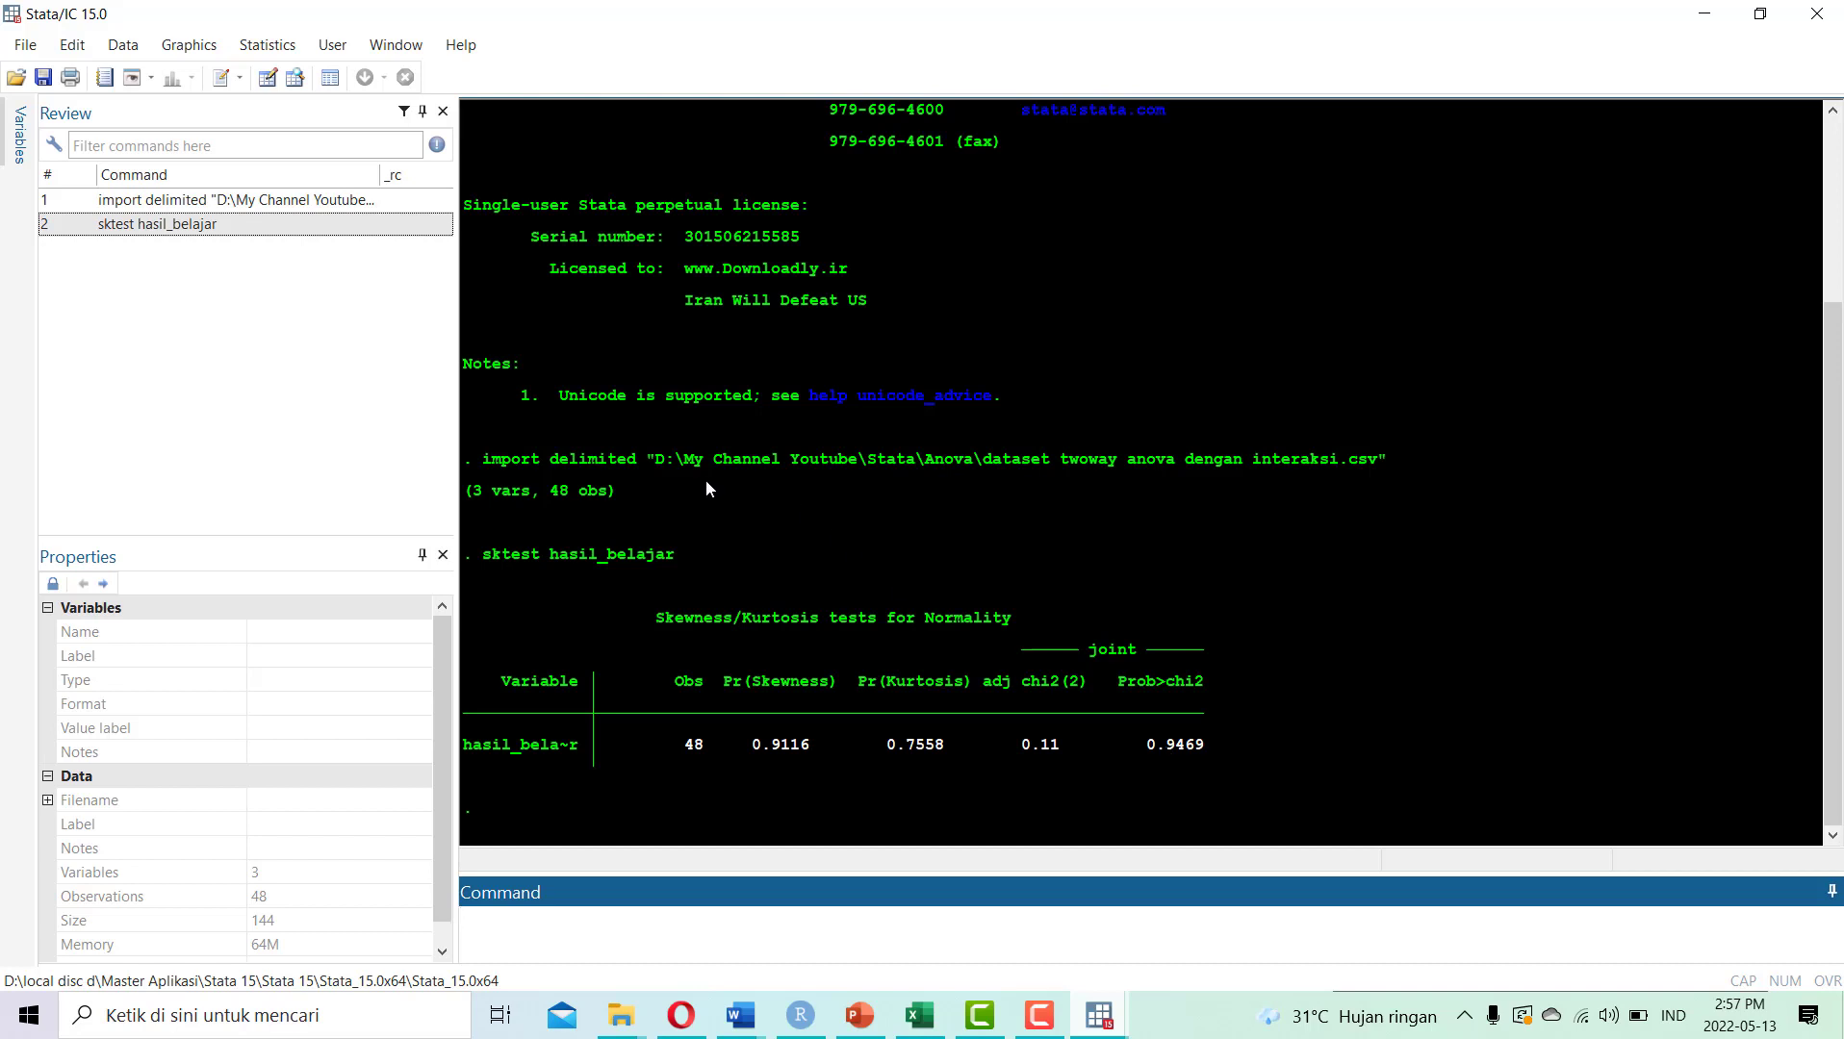
Create a histogram of hasil_belajar as continuous data with a normal-density plot added, and return to the main window
left_click(193, 46)
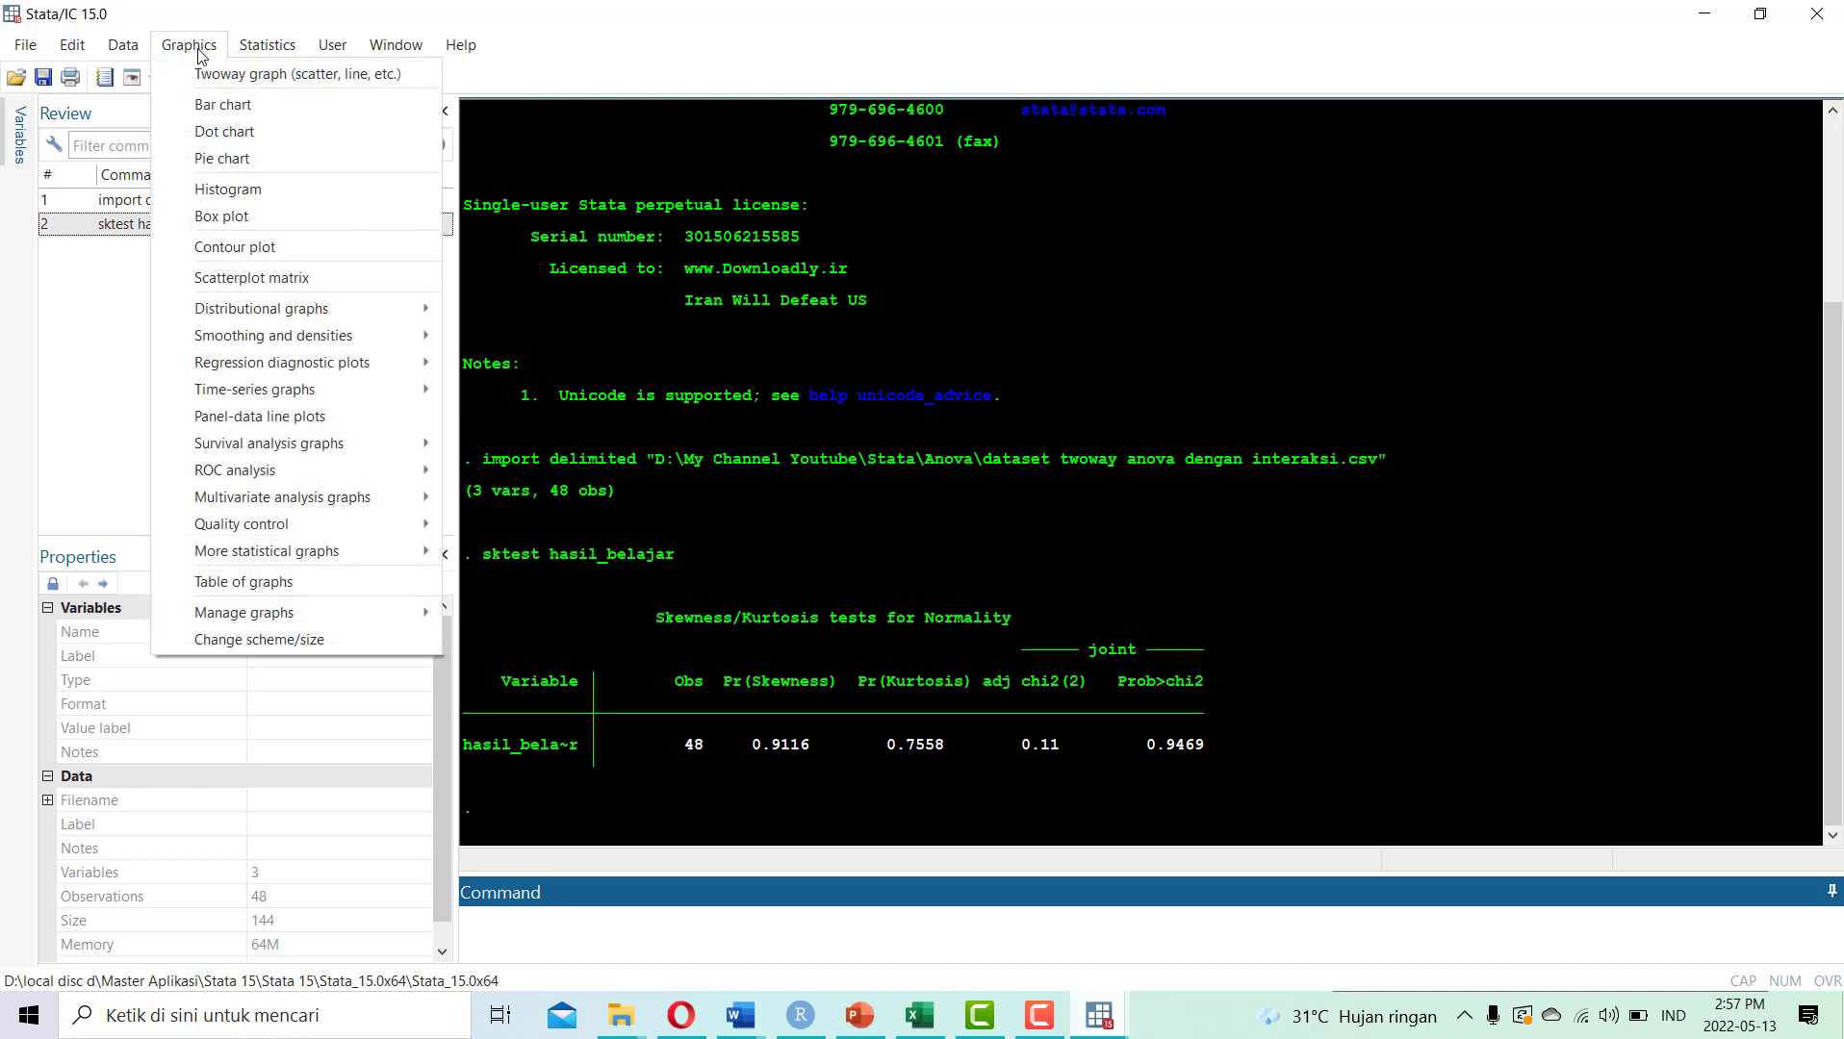
left_click(237, 190)
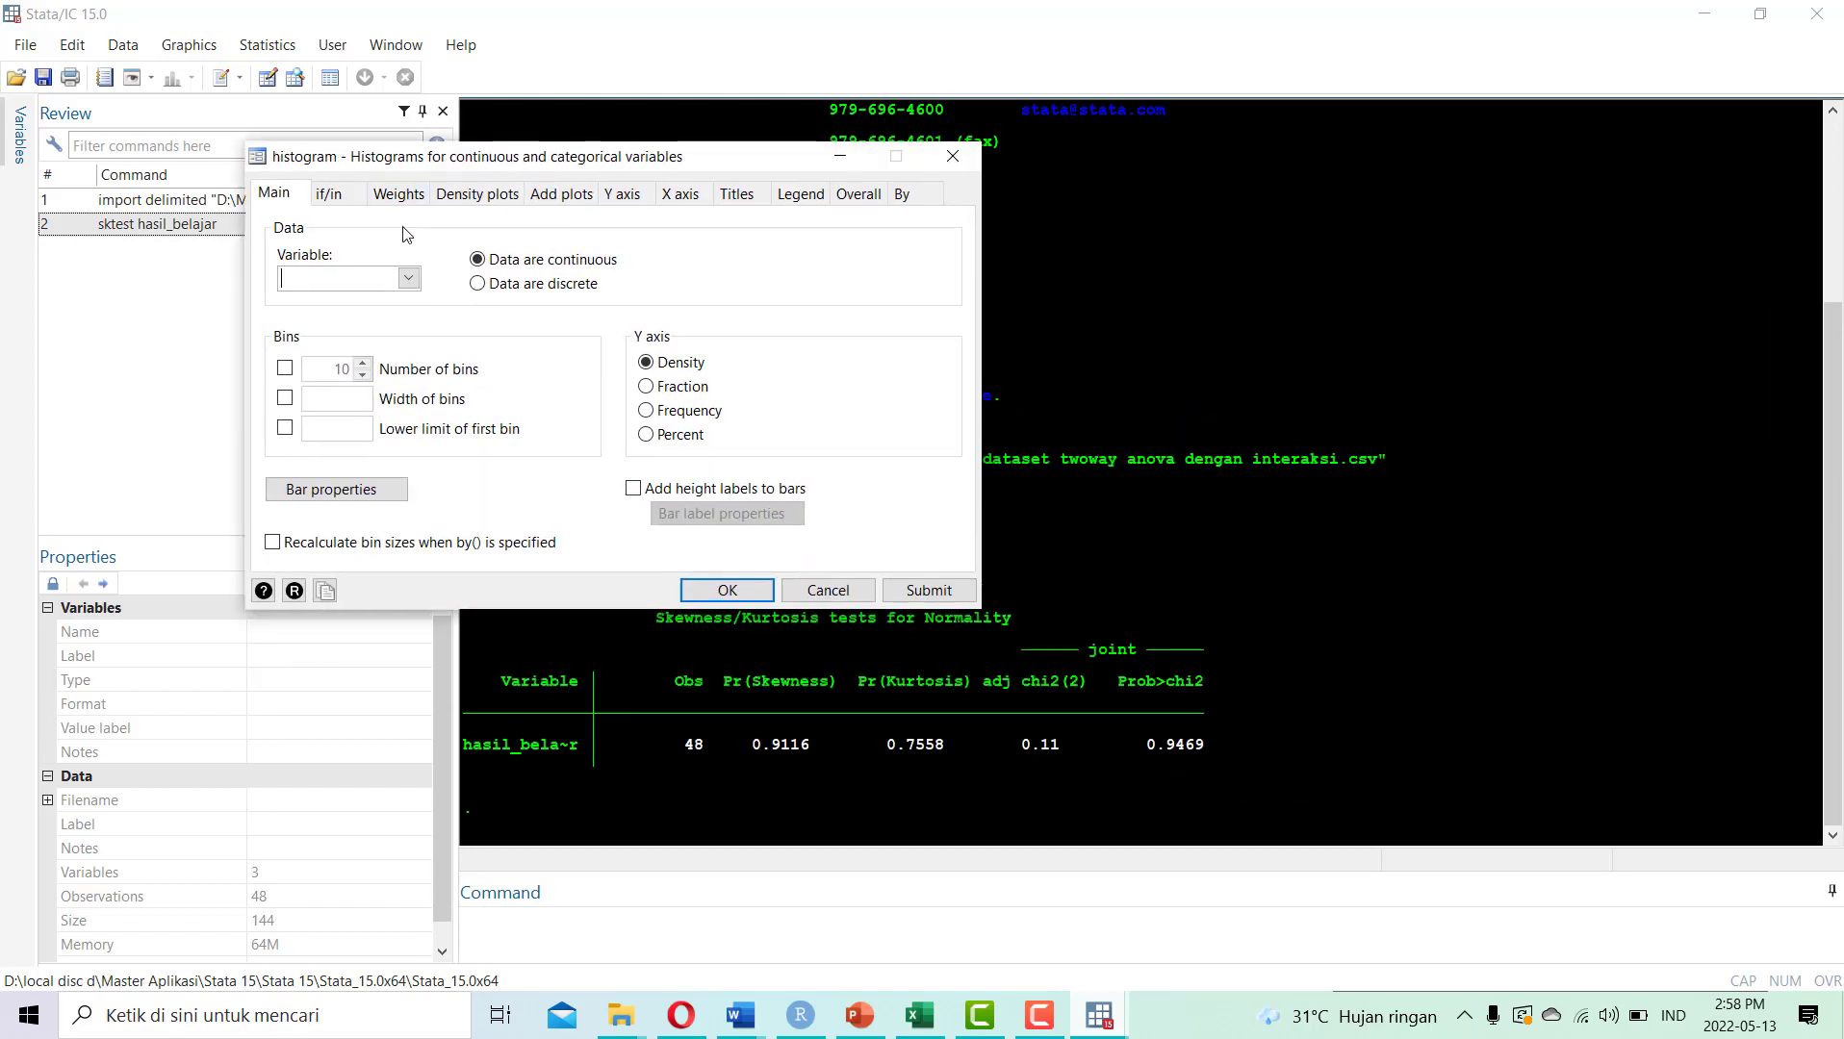
left_click(408, 279)
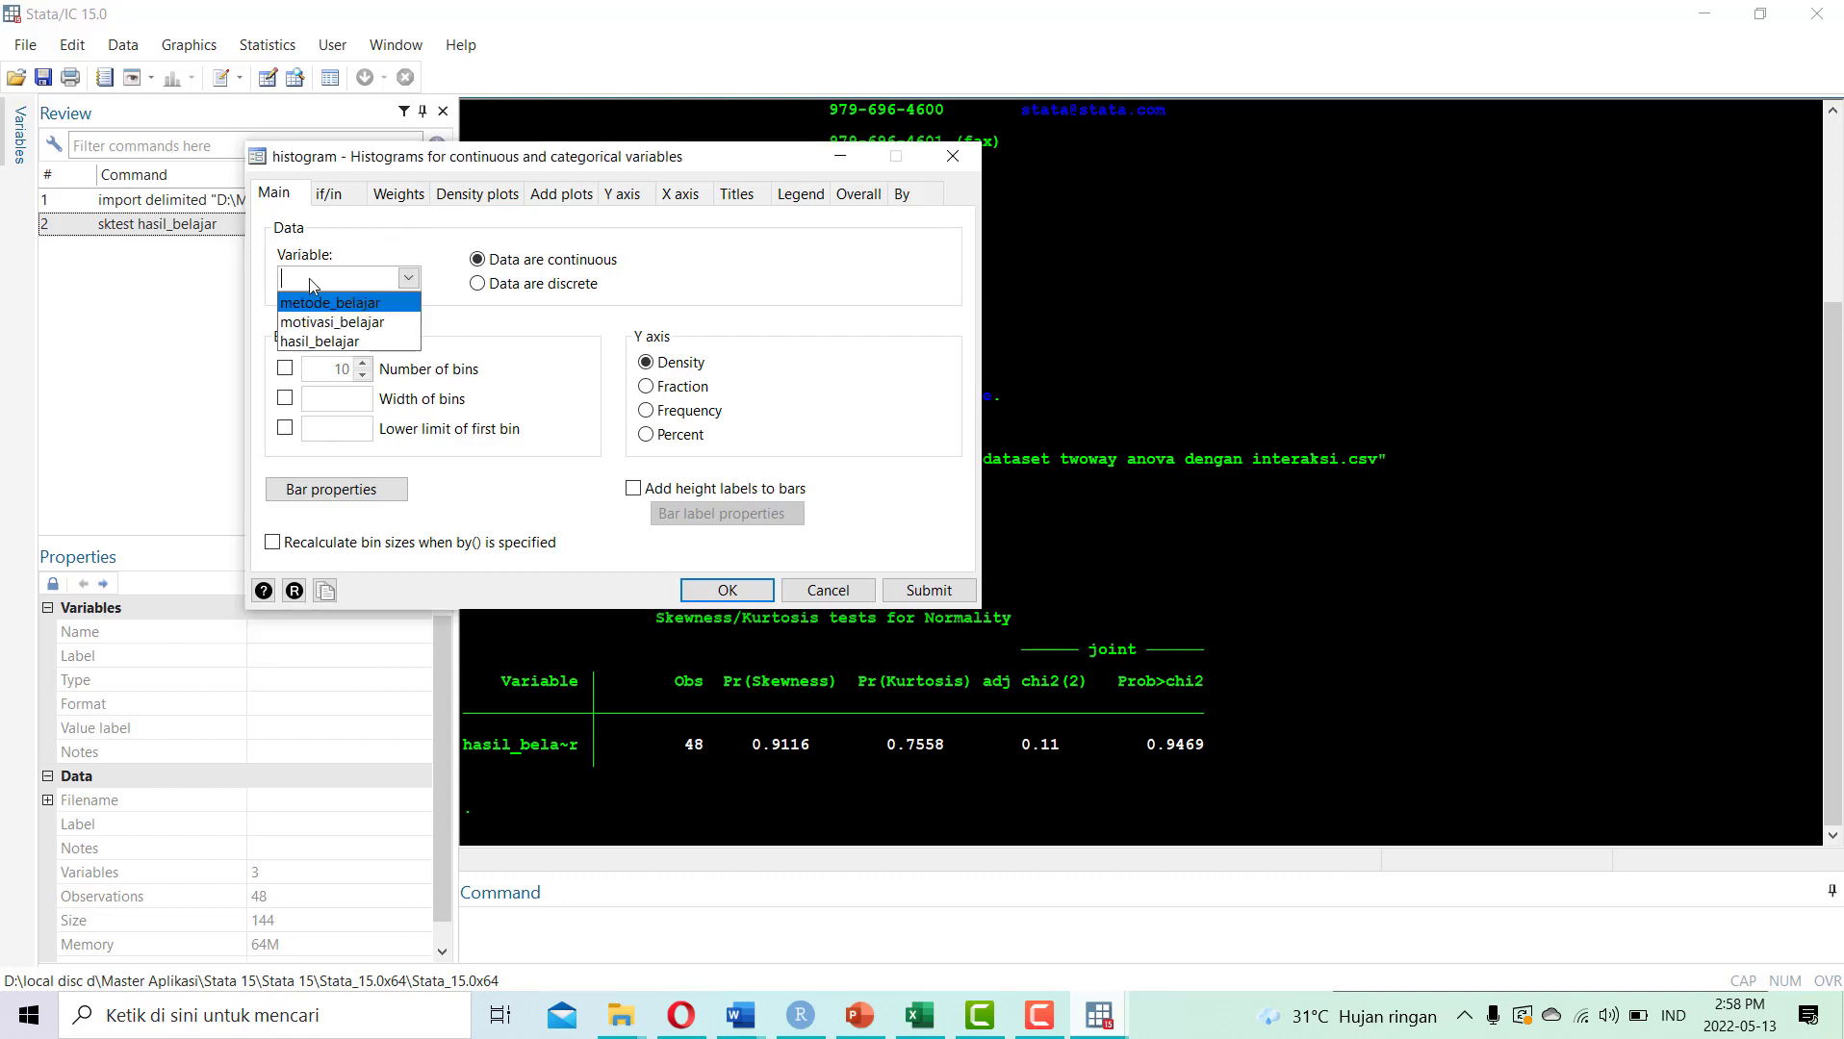
left_click(324, 342)
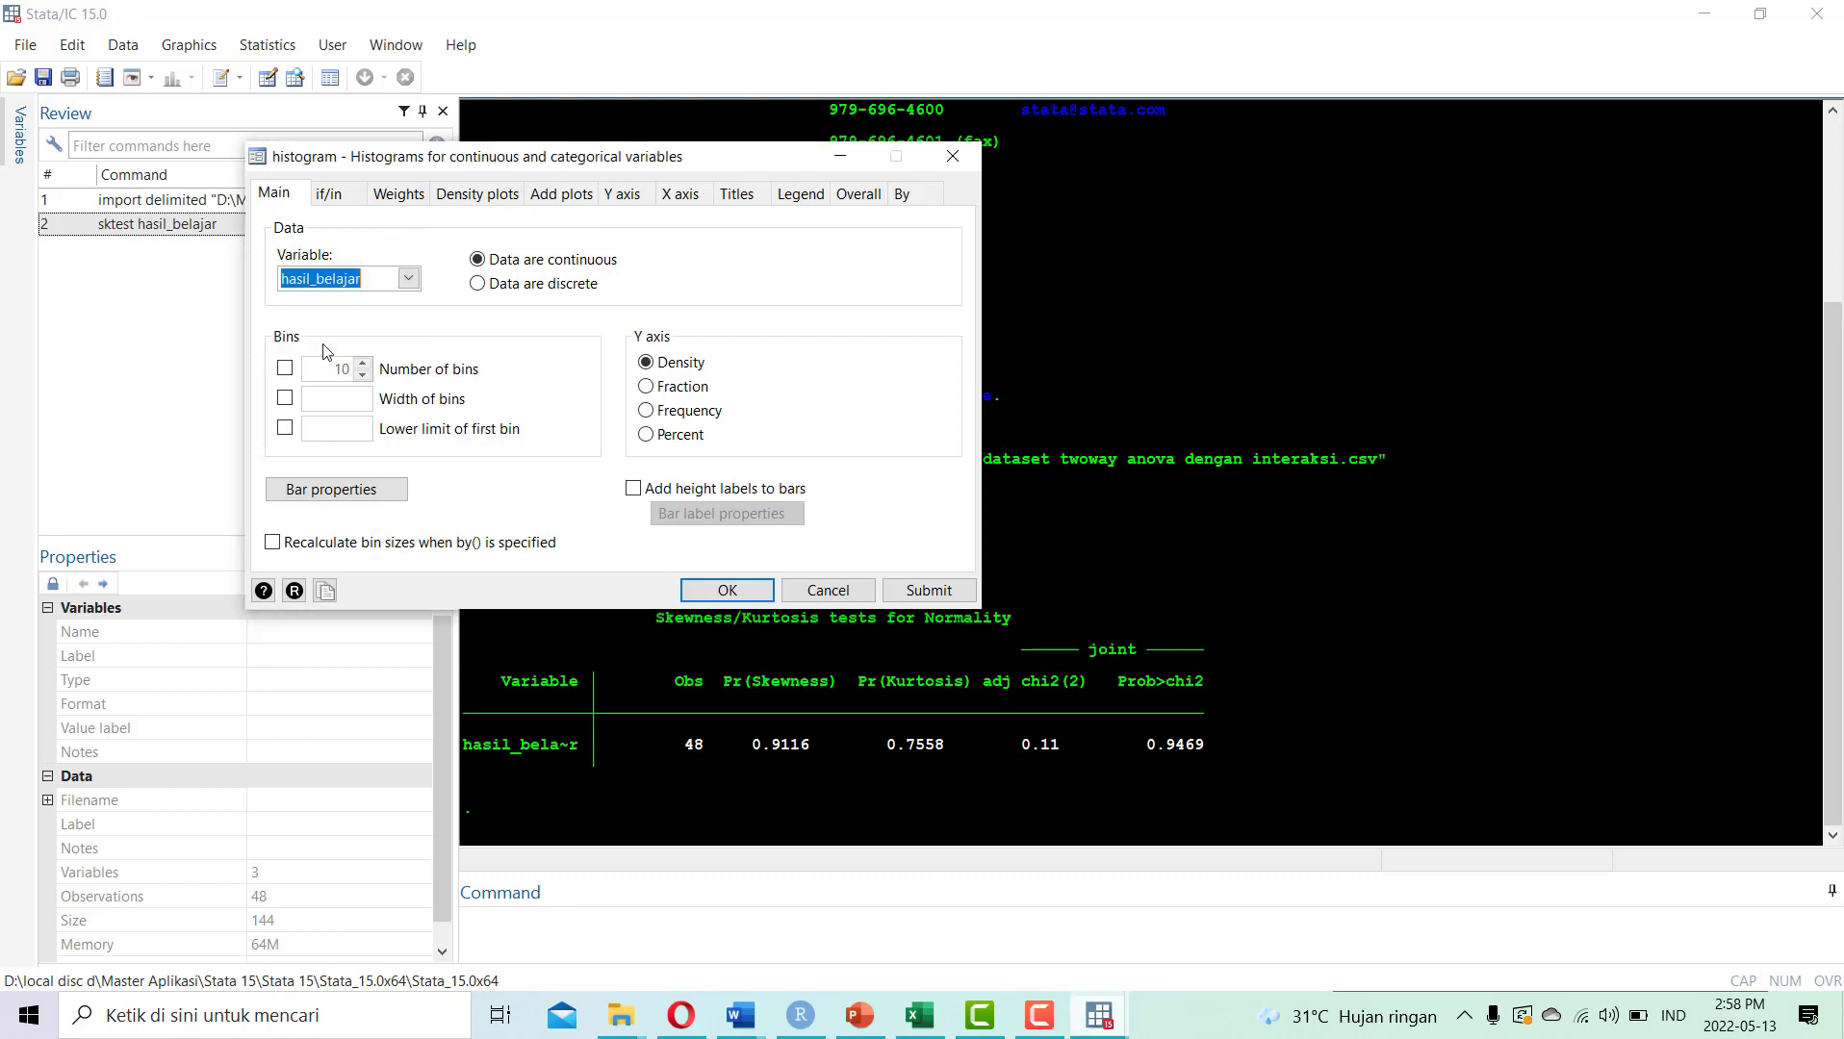
left_click(486, 200)
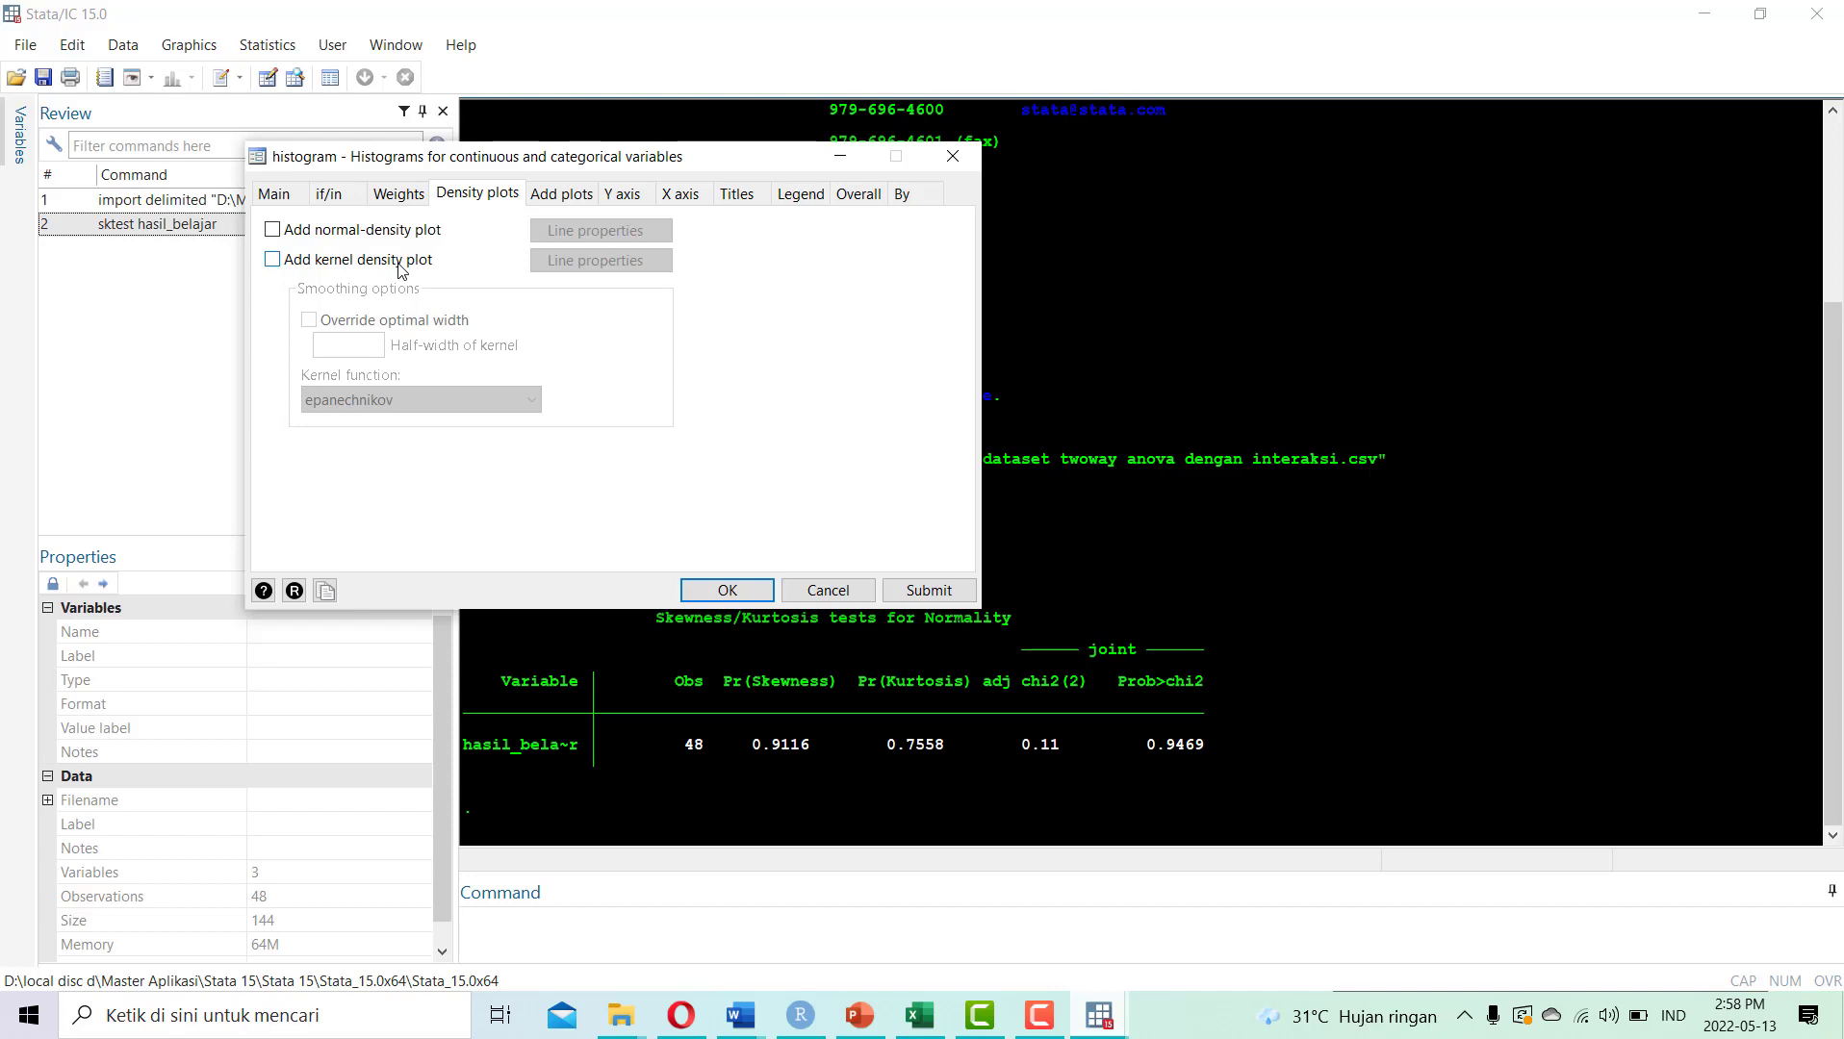
left_click(280, 233)
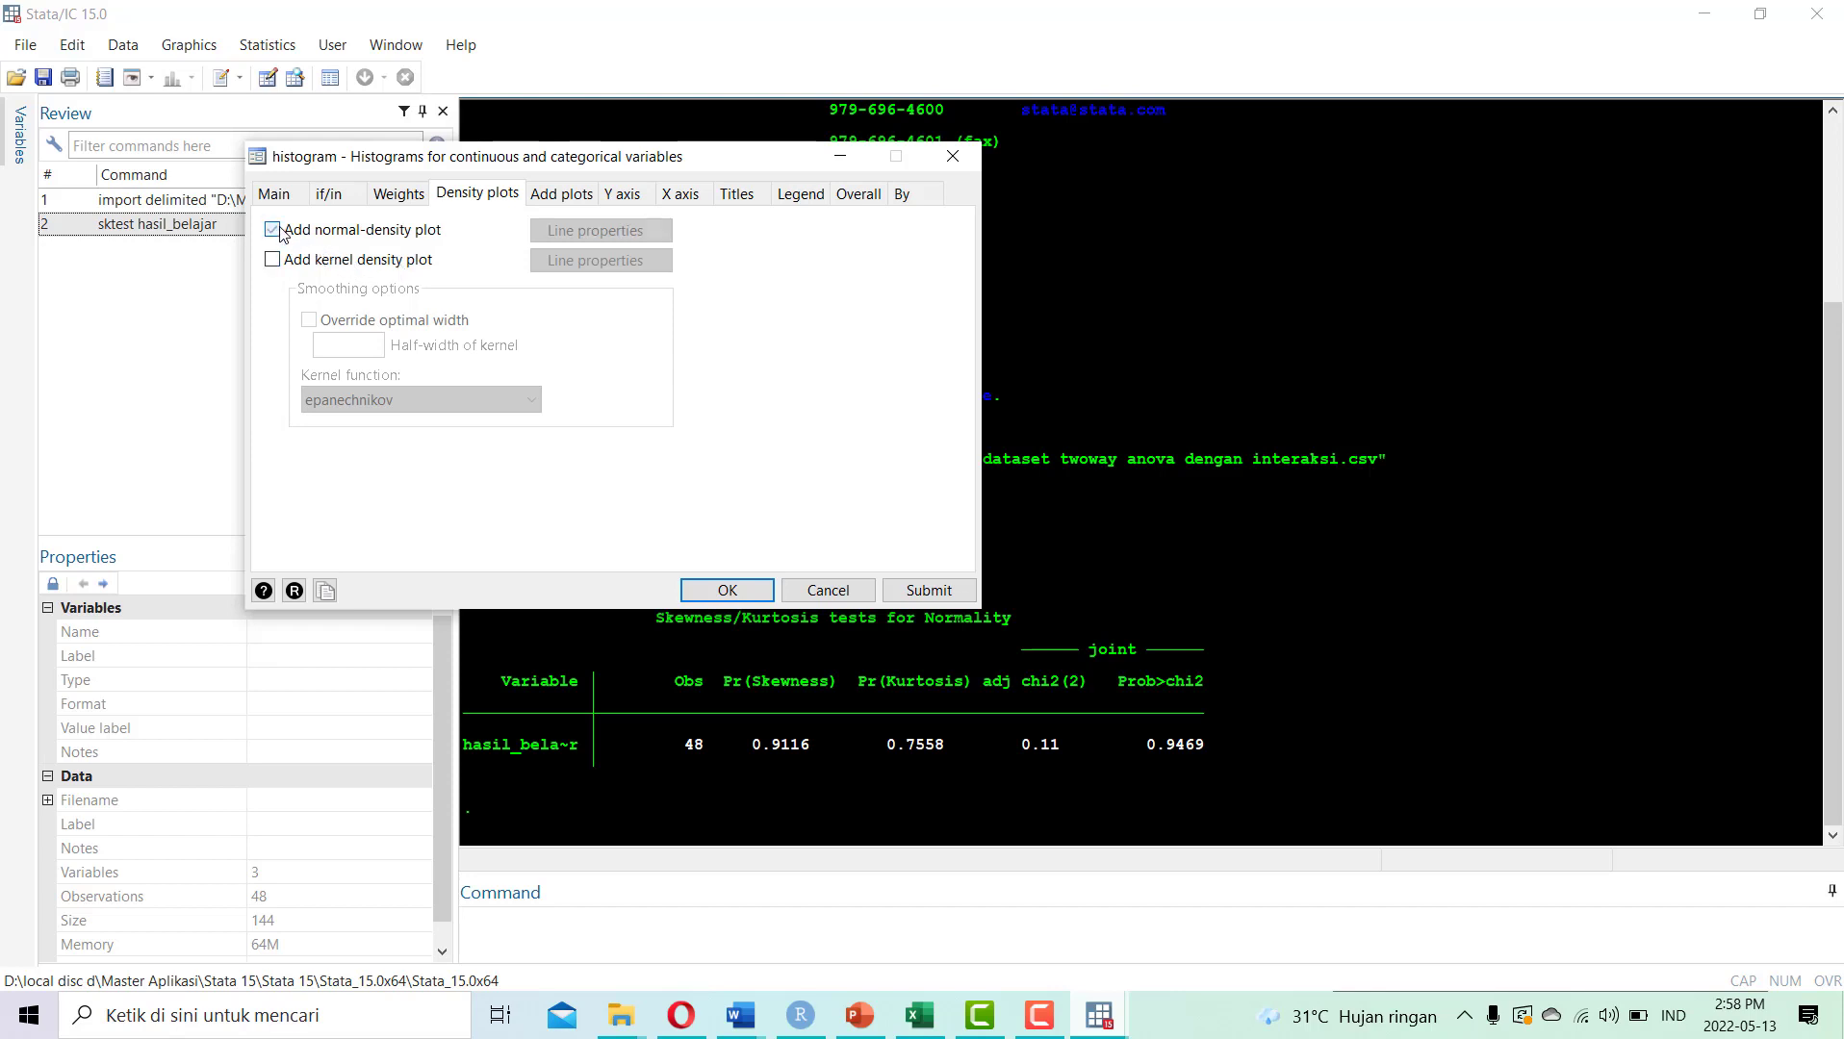
left_click(726, 590)
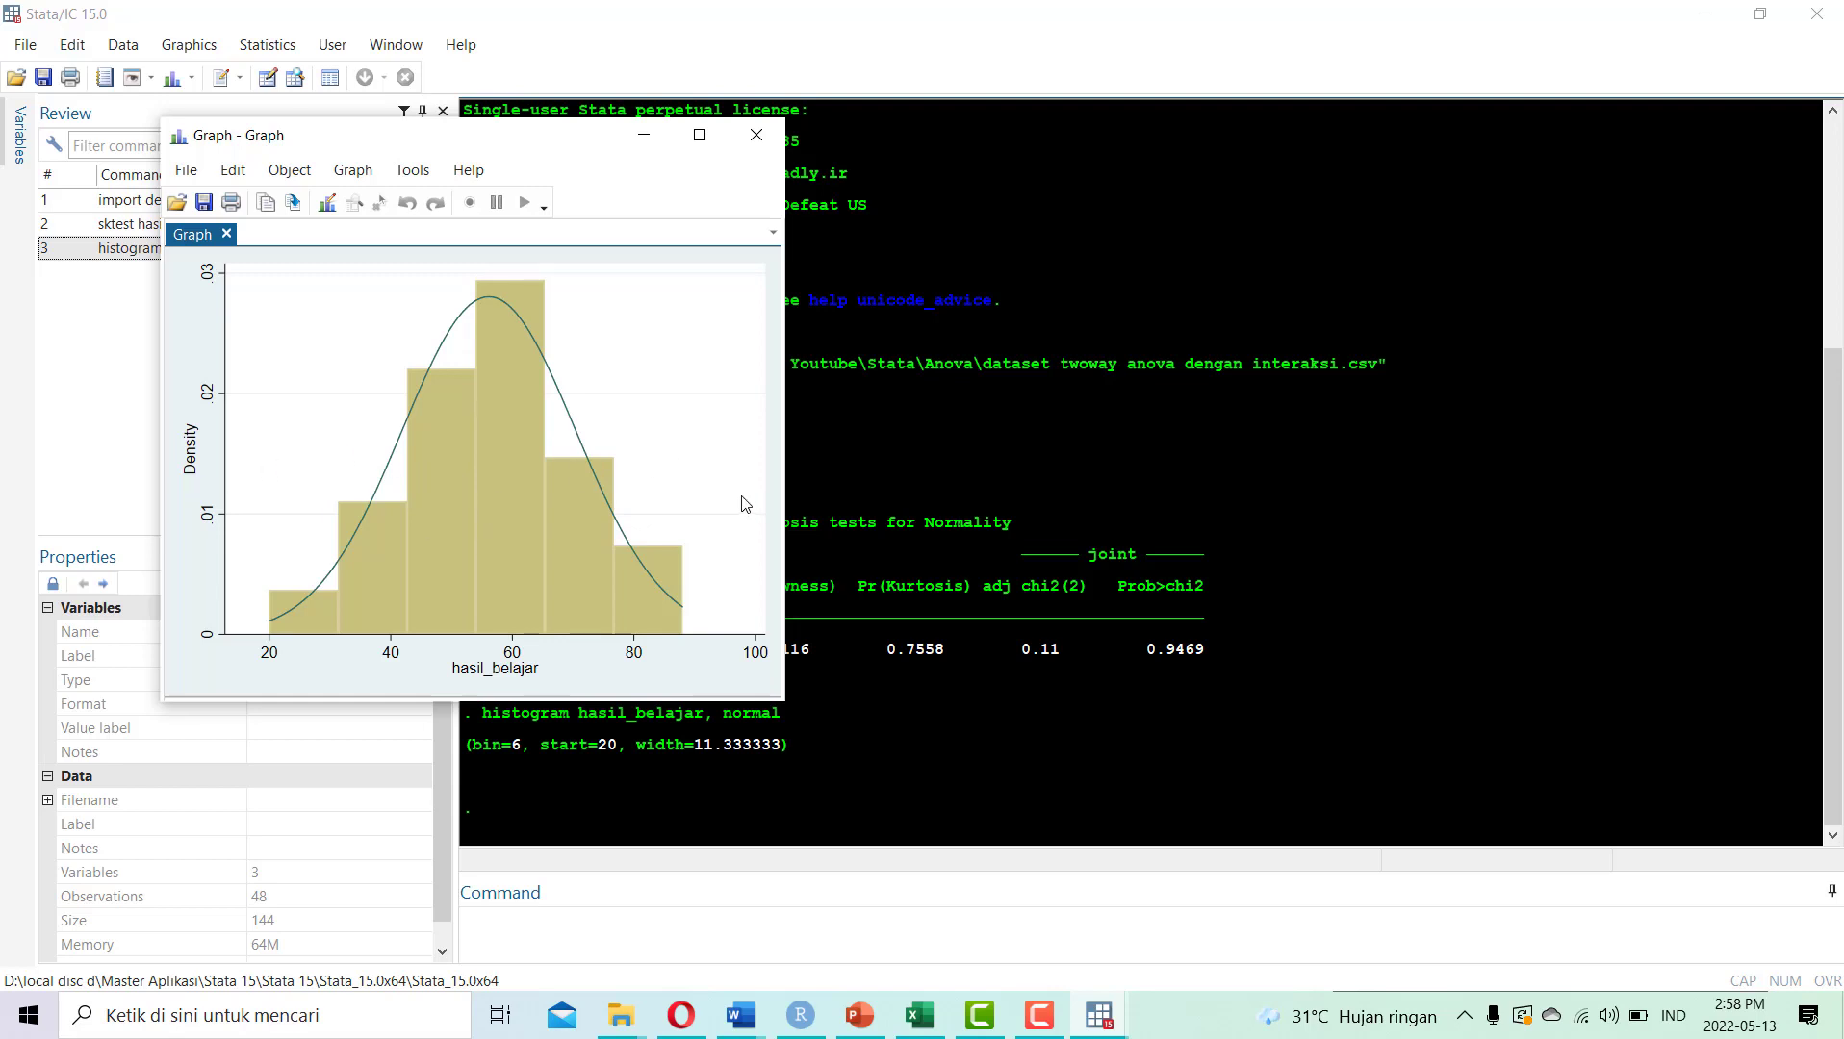
left_click(931, 81)
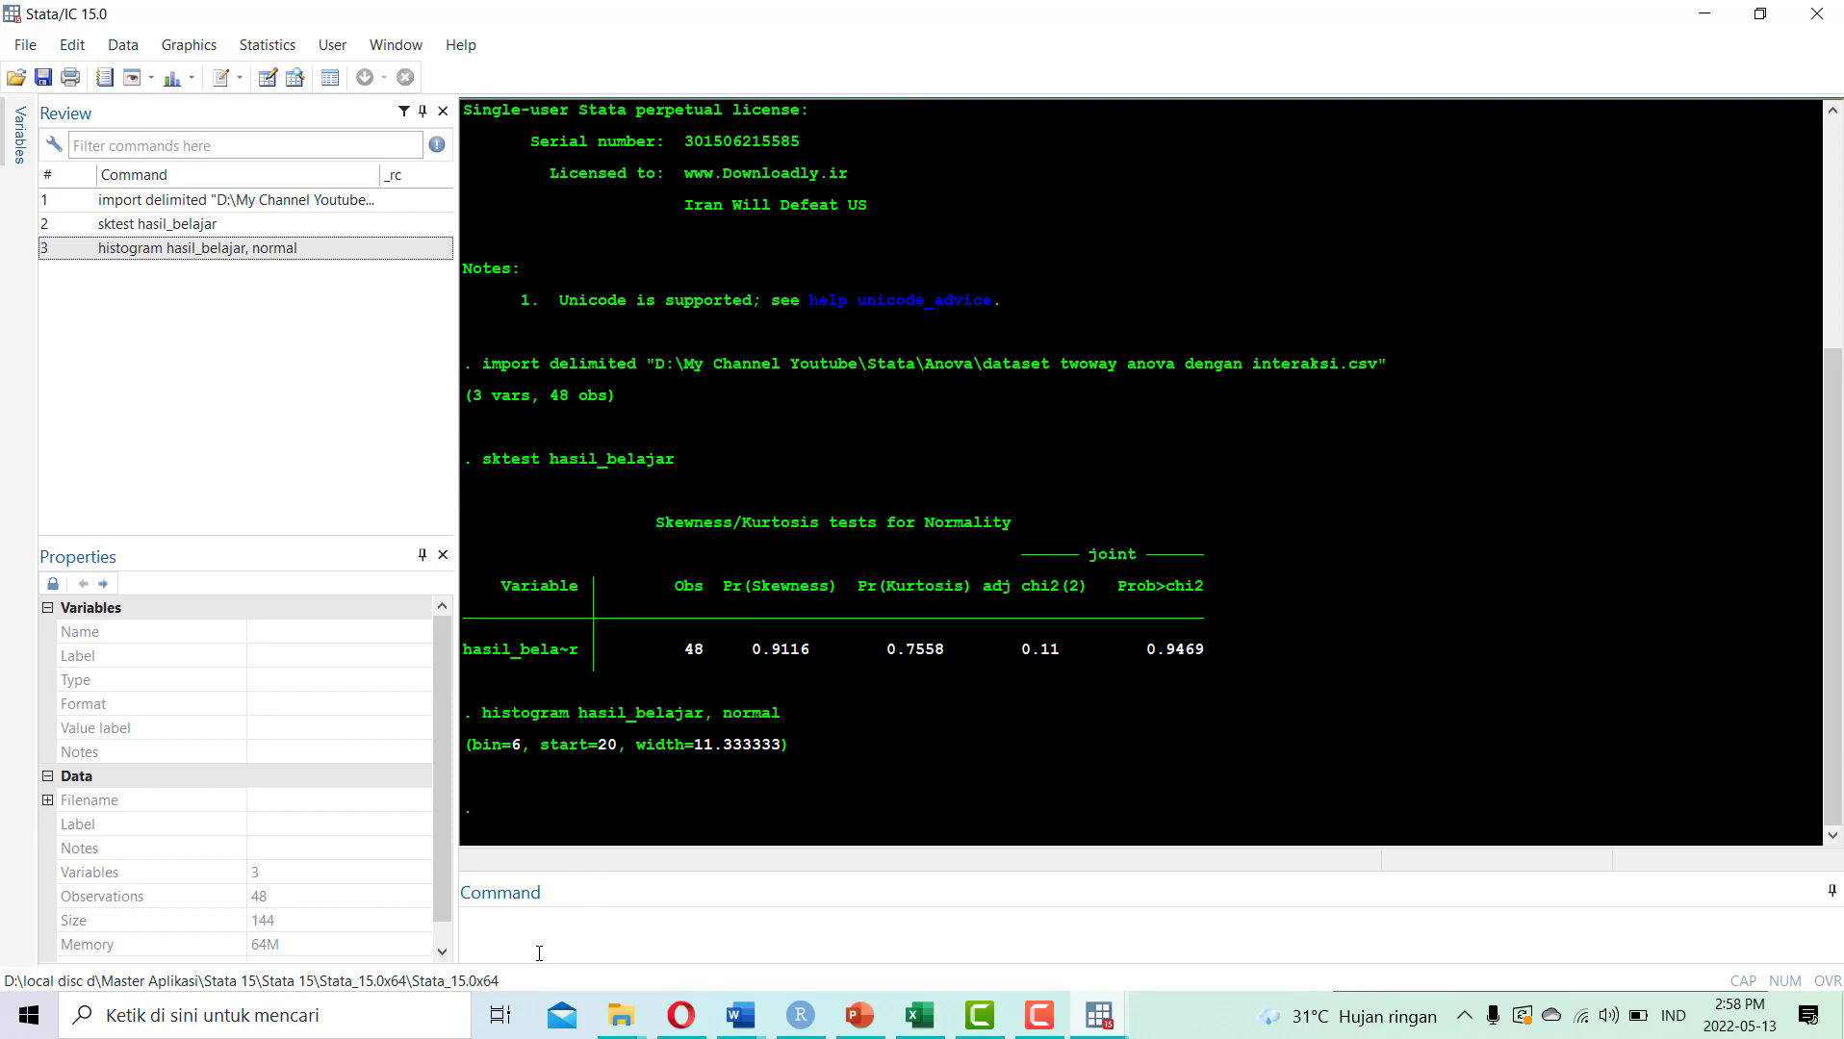
Run the variance ratio test with the command sdtest hasil_belajar, by(metode_belajar)
left_click(519, 932)
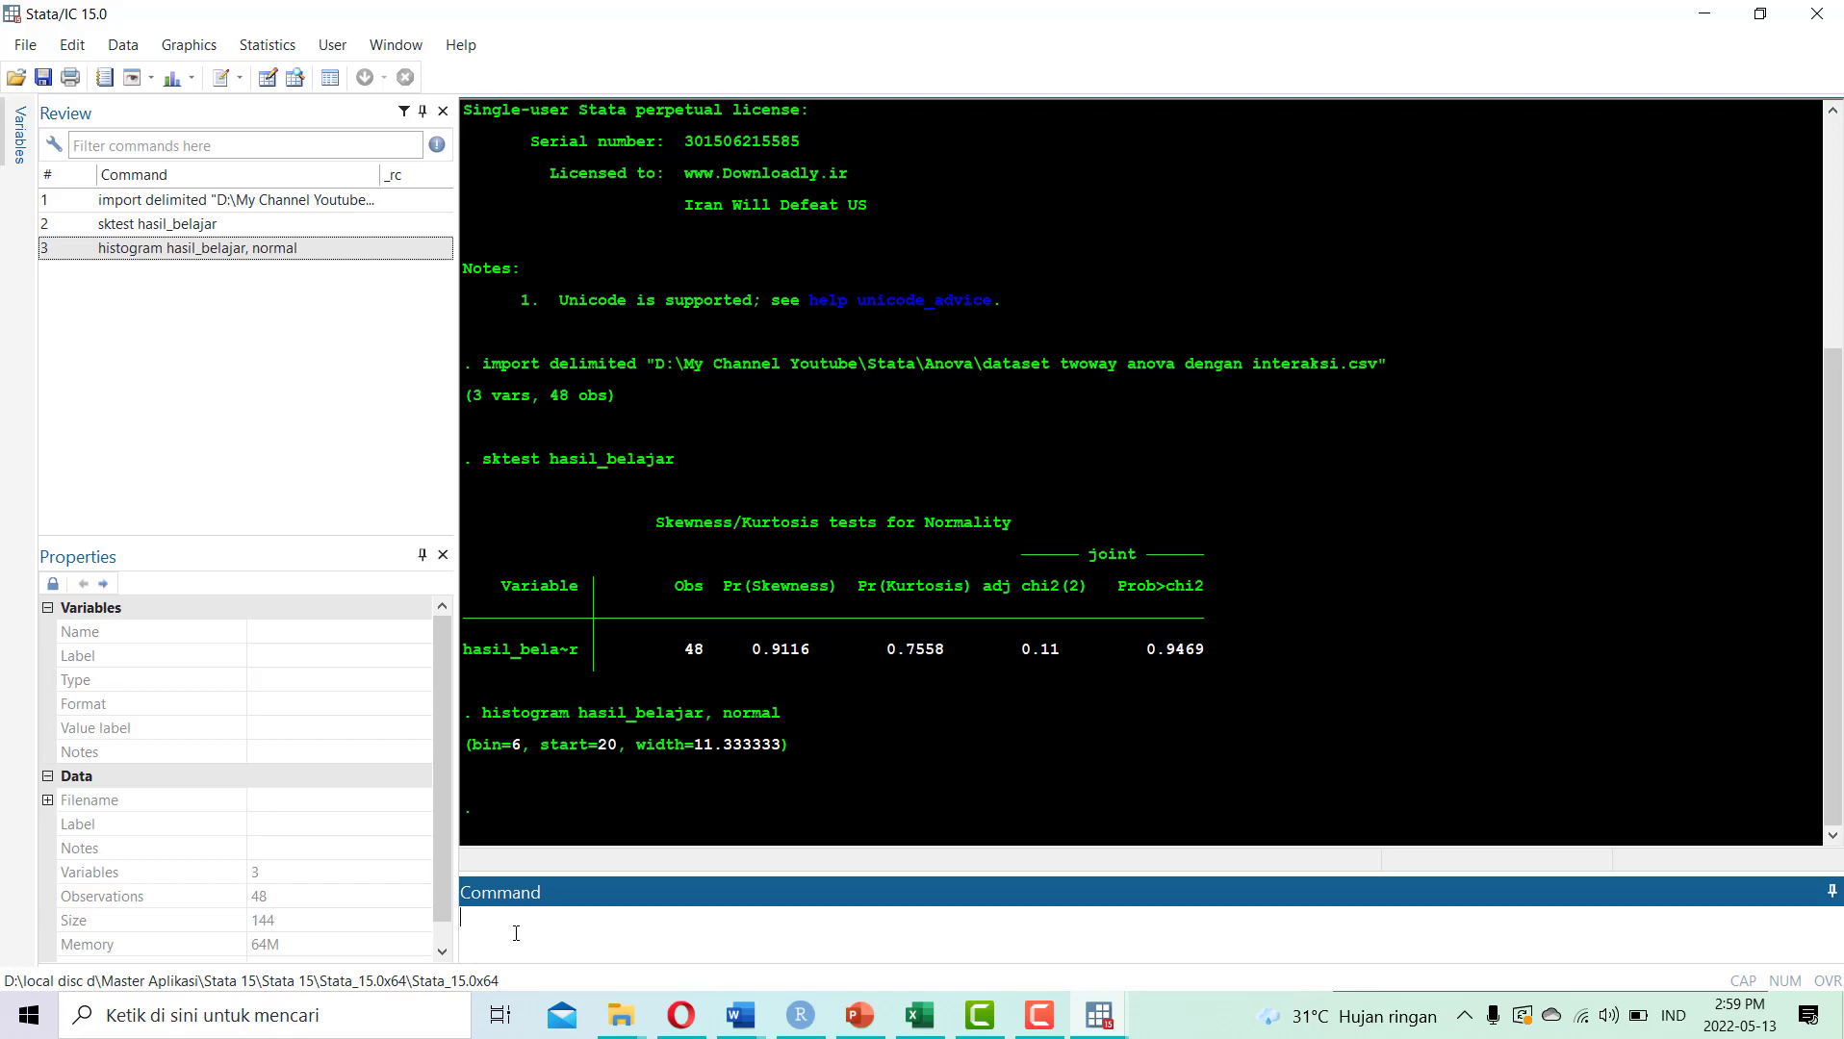
type("sdtest hasil_belajar, by(metode")
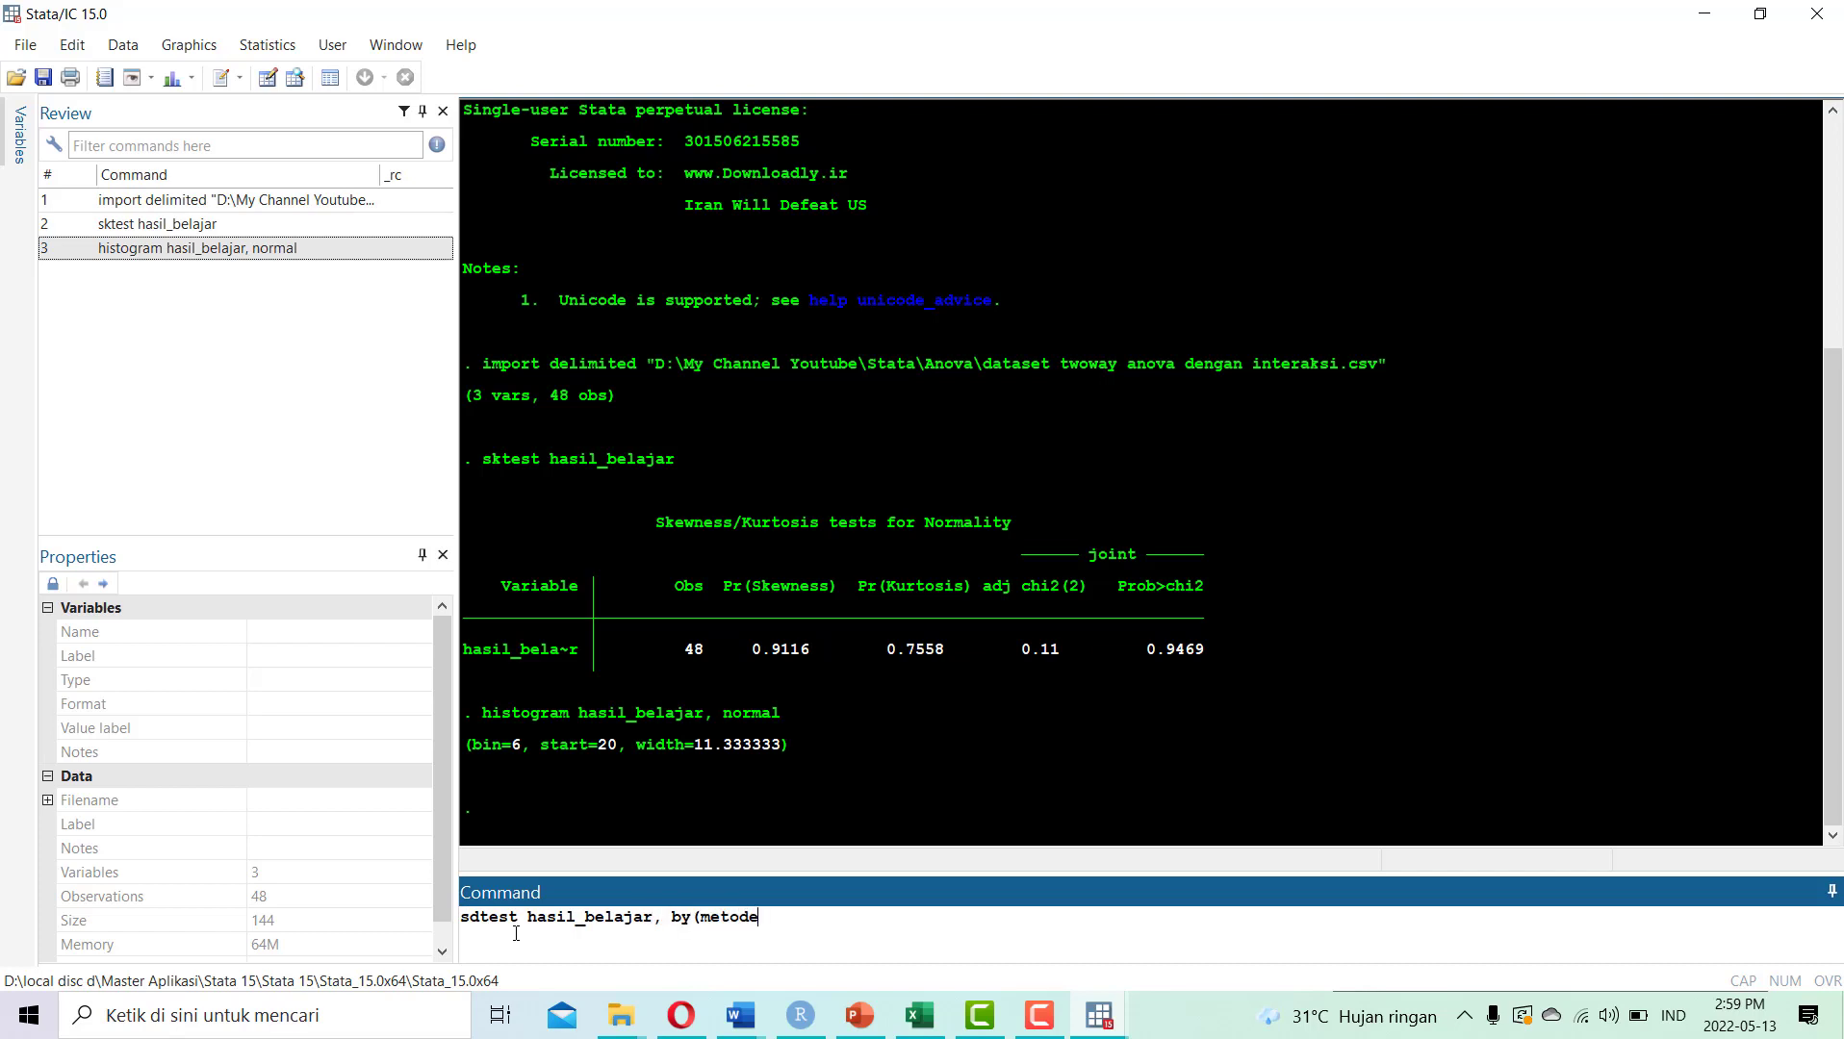
type("_belajar)")
key("Return")
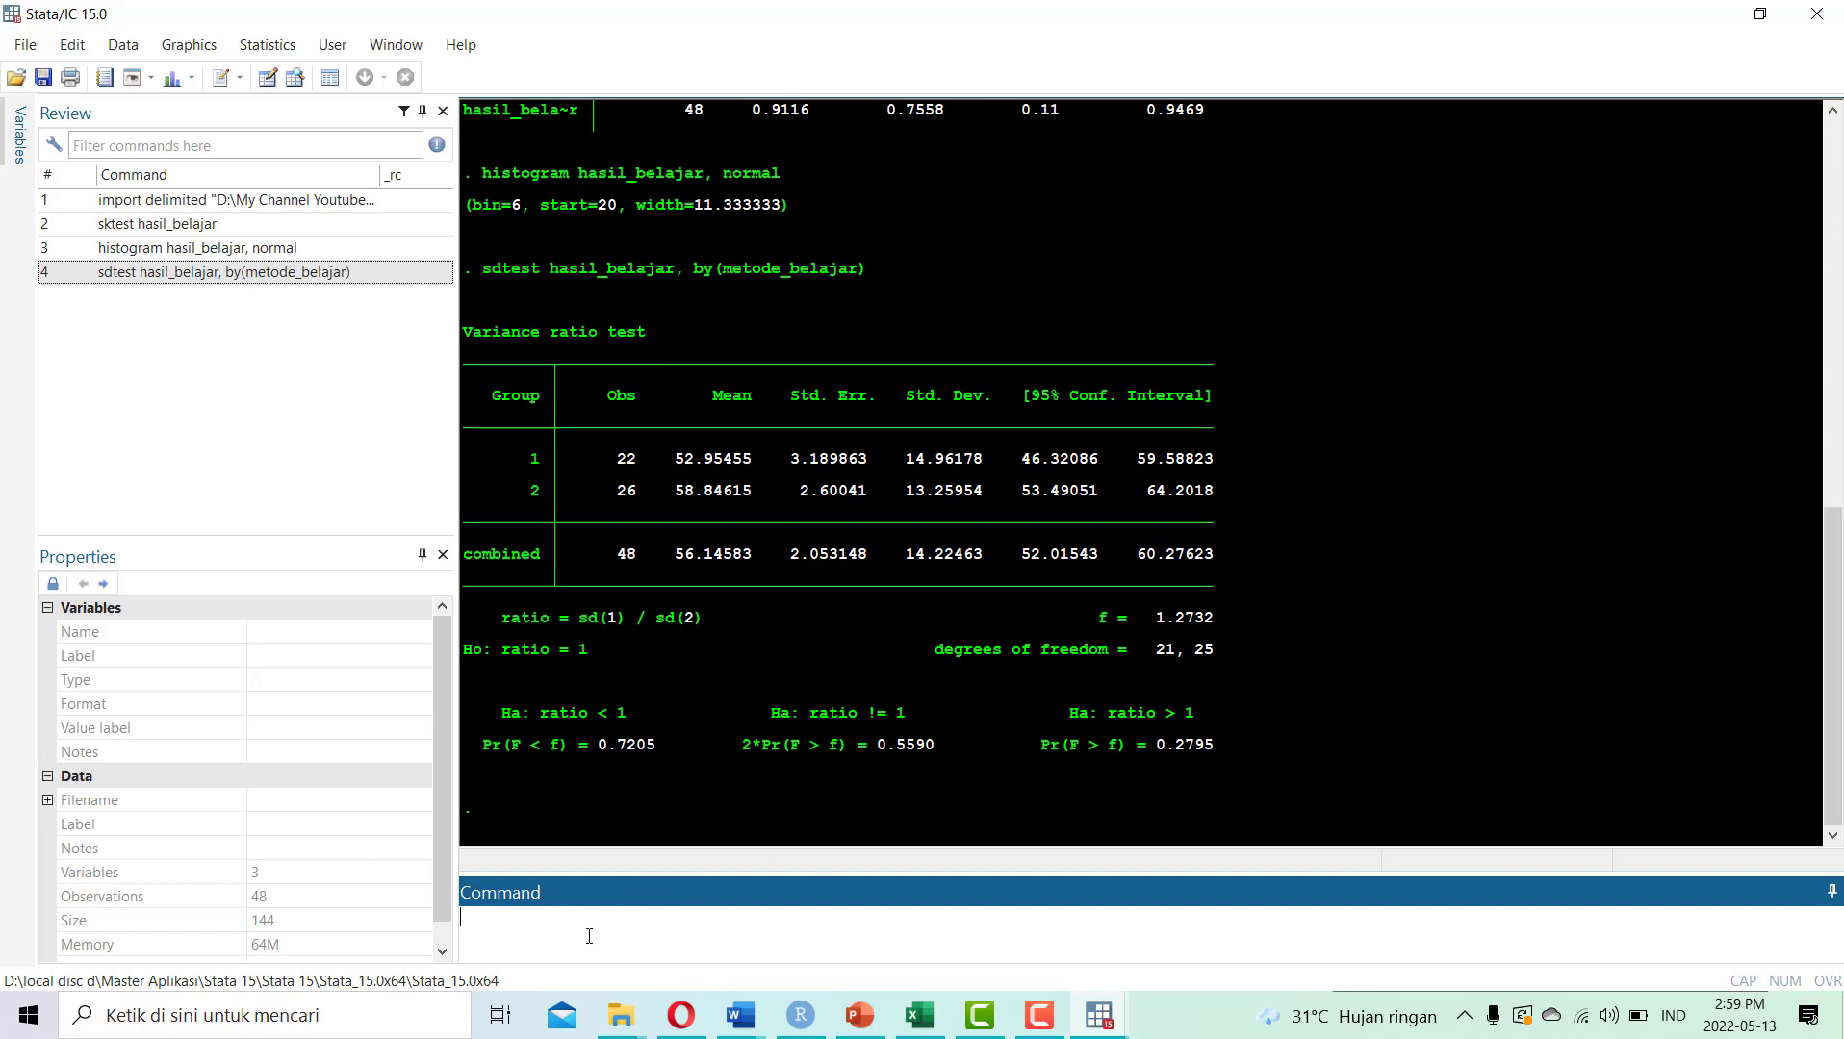
Enter the main-effects ANOVA command anova hasil_belajar metode_belajar motivasi_belajar without running it
type("anova hasil_belajar")
type("metode")
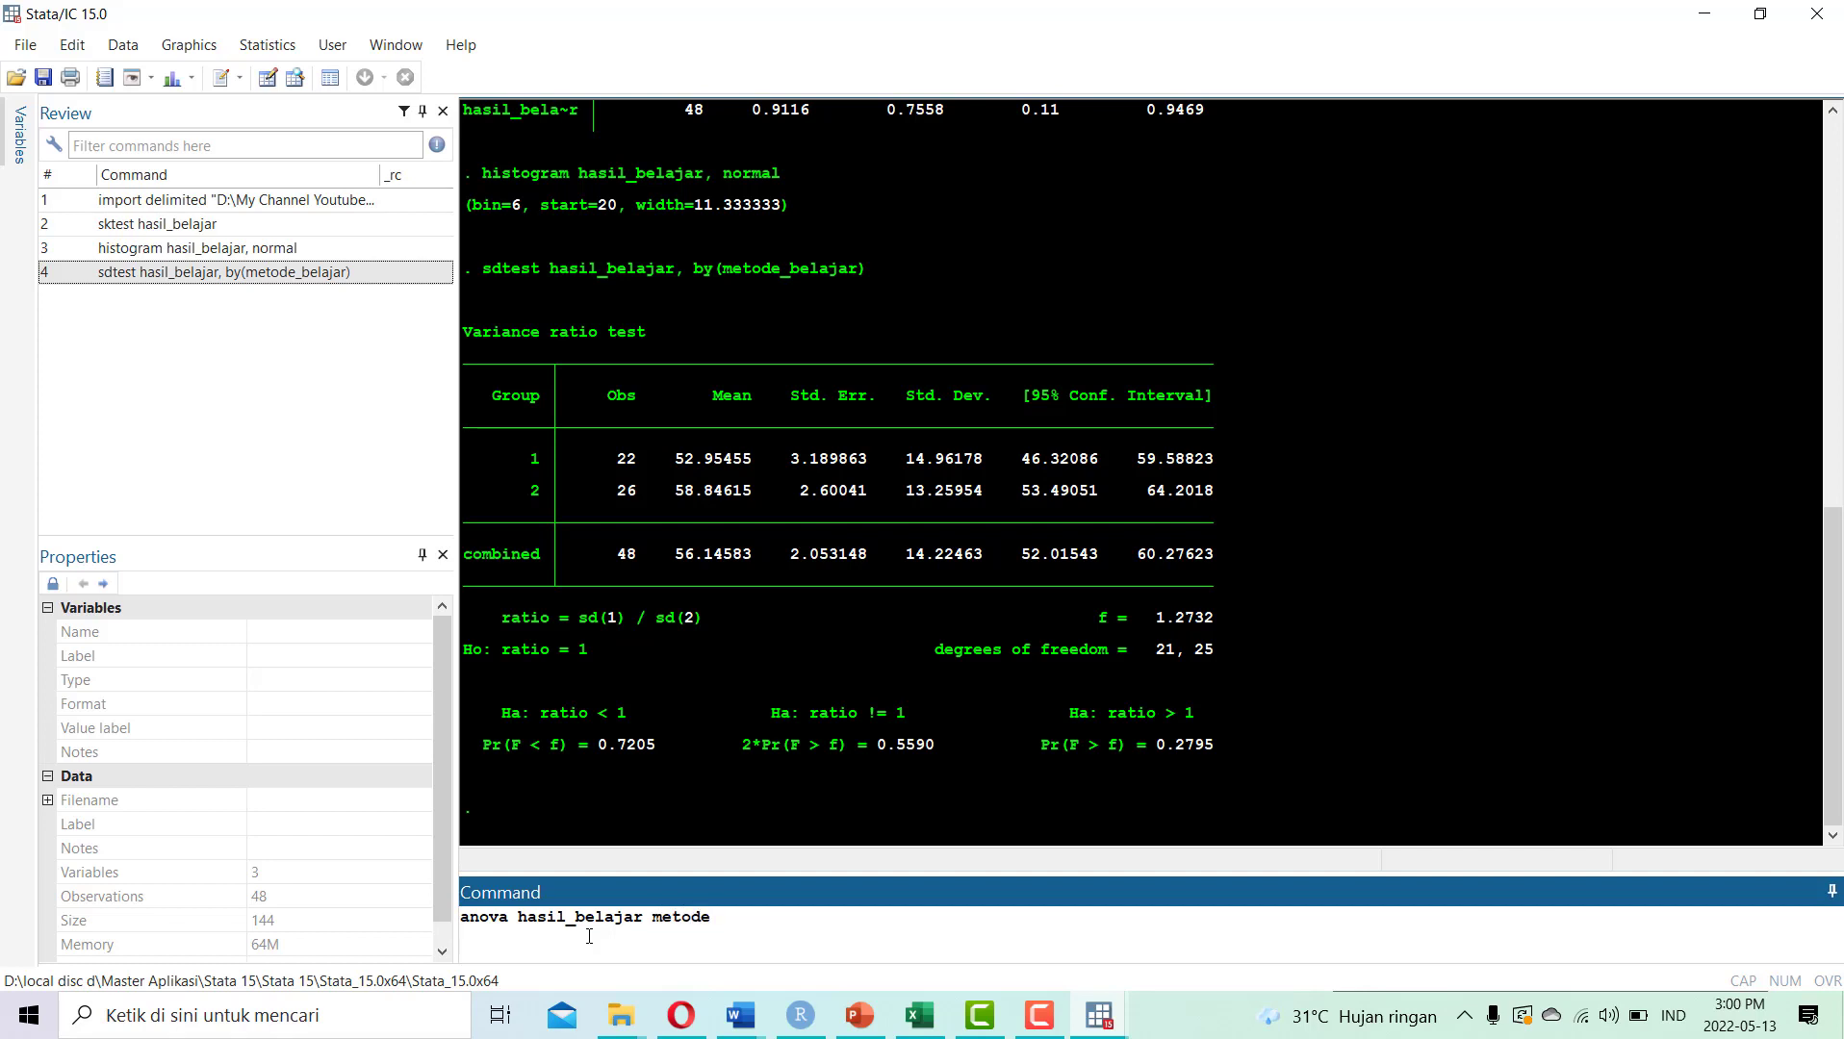
type("_belajar motivasi_belajar")
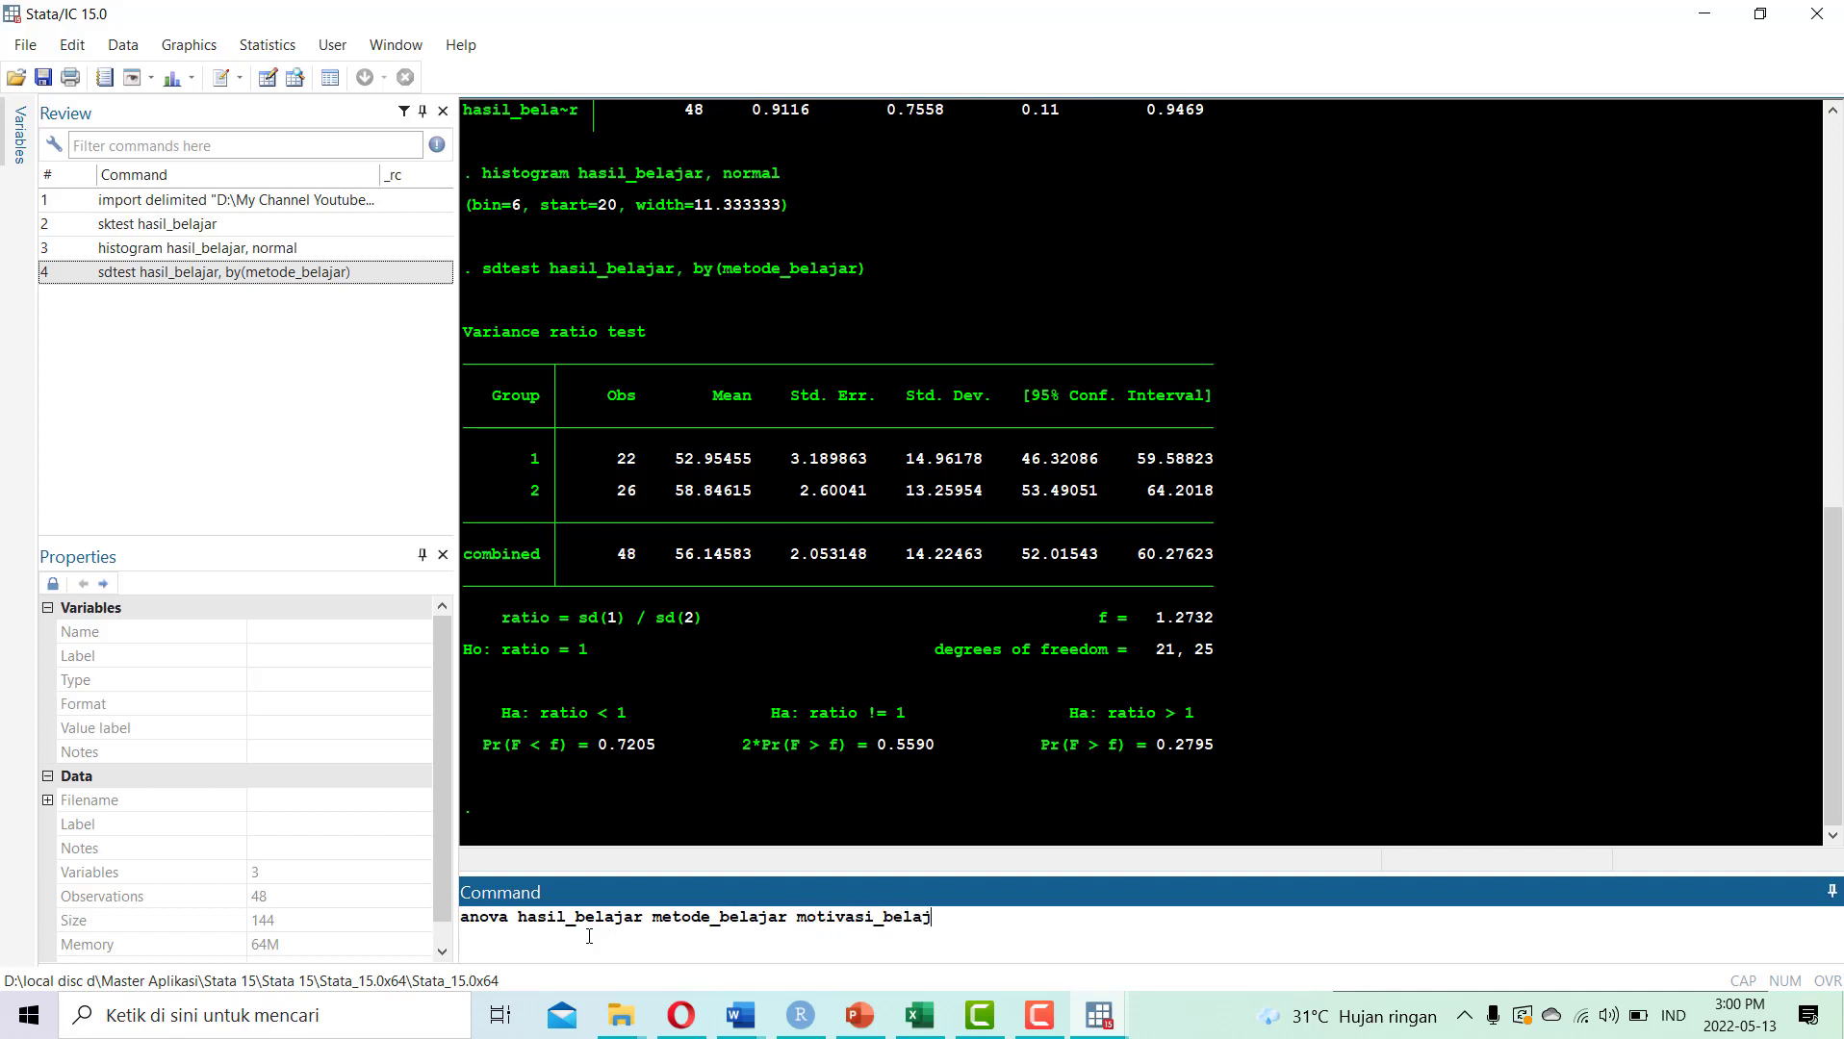
Append the interaction term metode_belajar#motivasi_belajar to the ANOVA command by copying both factor names, and run the two-way ANOVA
key("ctrl+shift+Left")
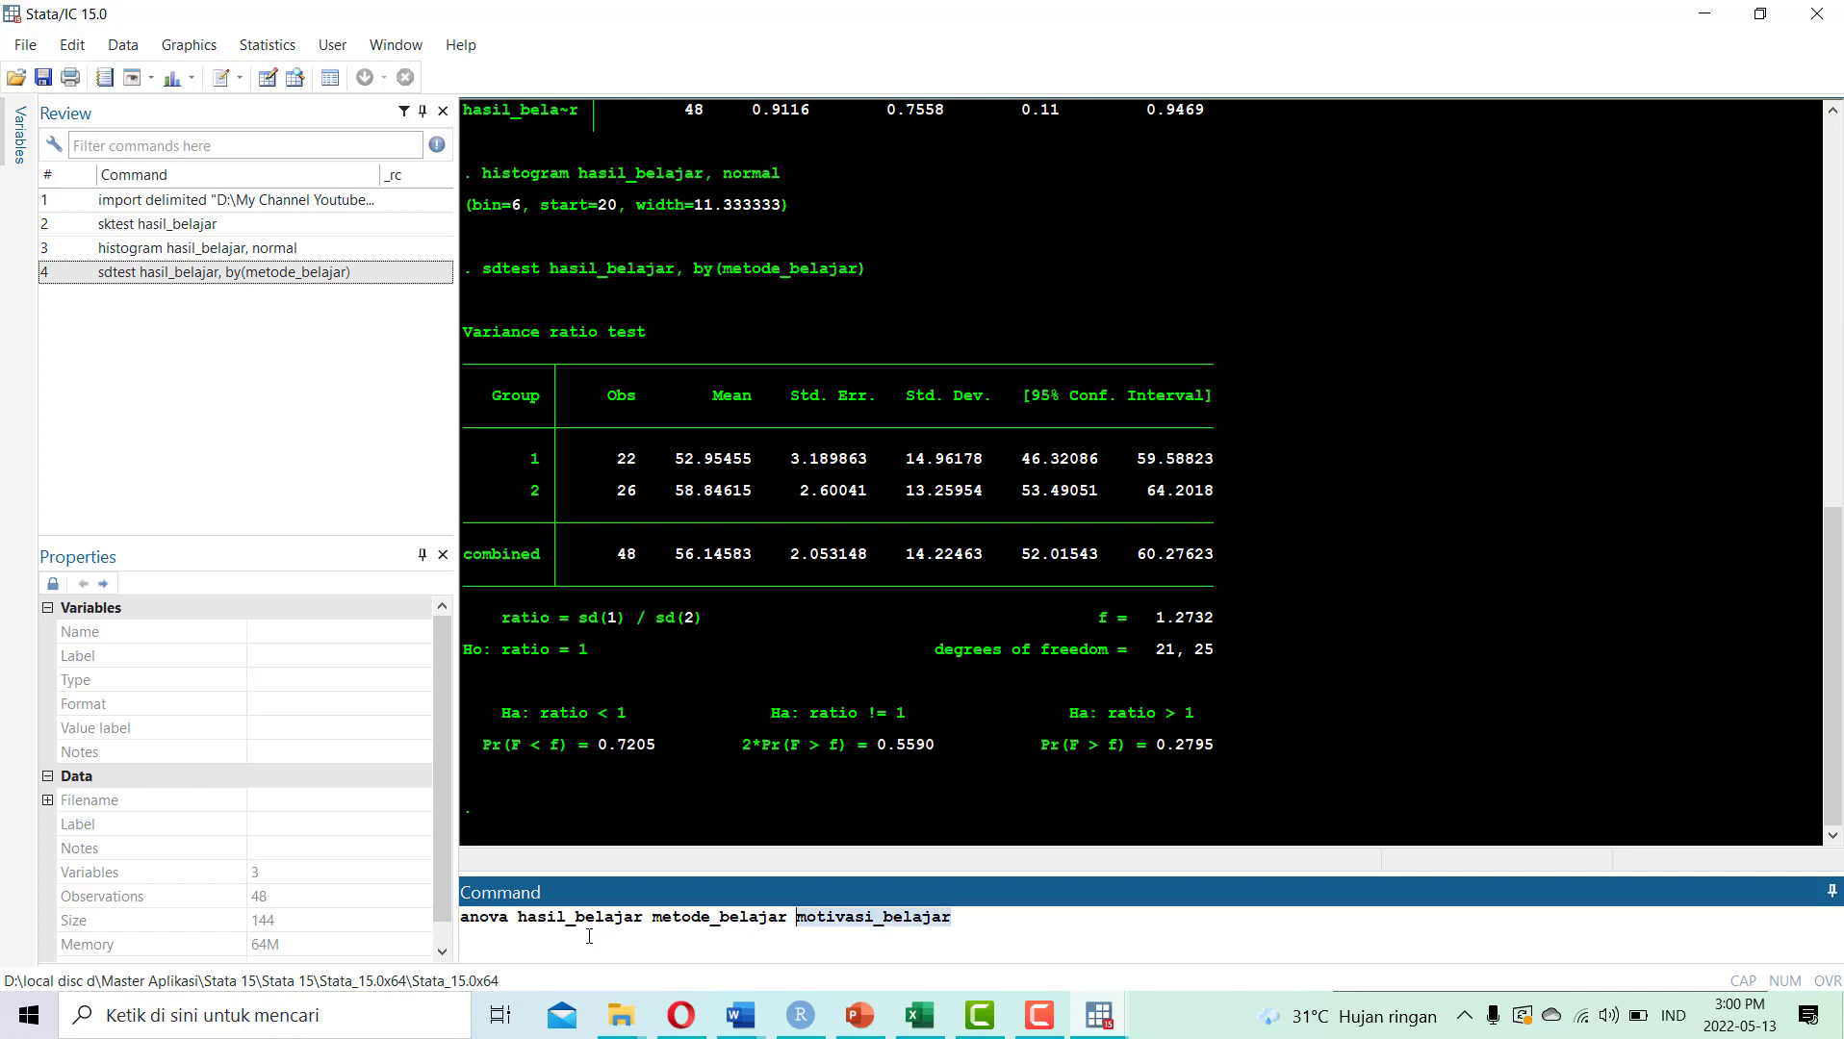
key("ctrl+shift+Left")
key("ctrl+shift+Left")
key("ctrl+shift+Right")
key("ctrl+c")
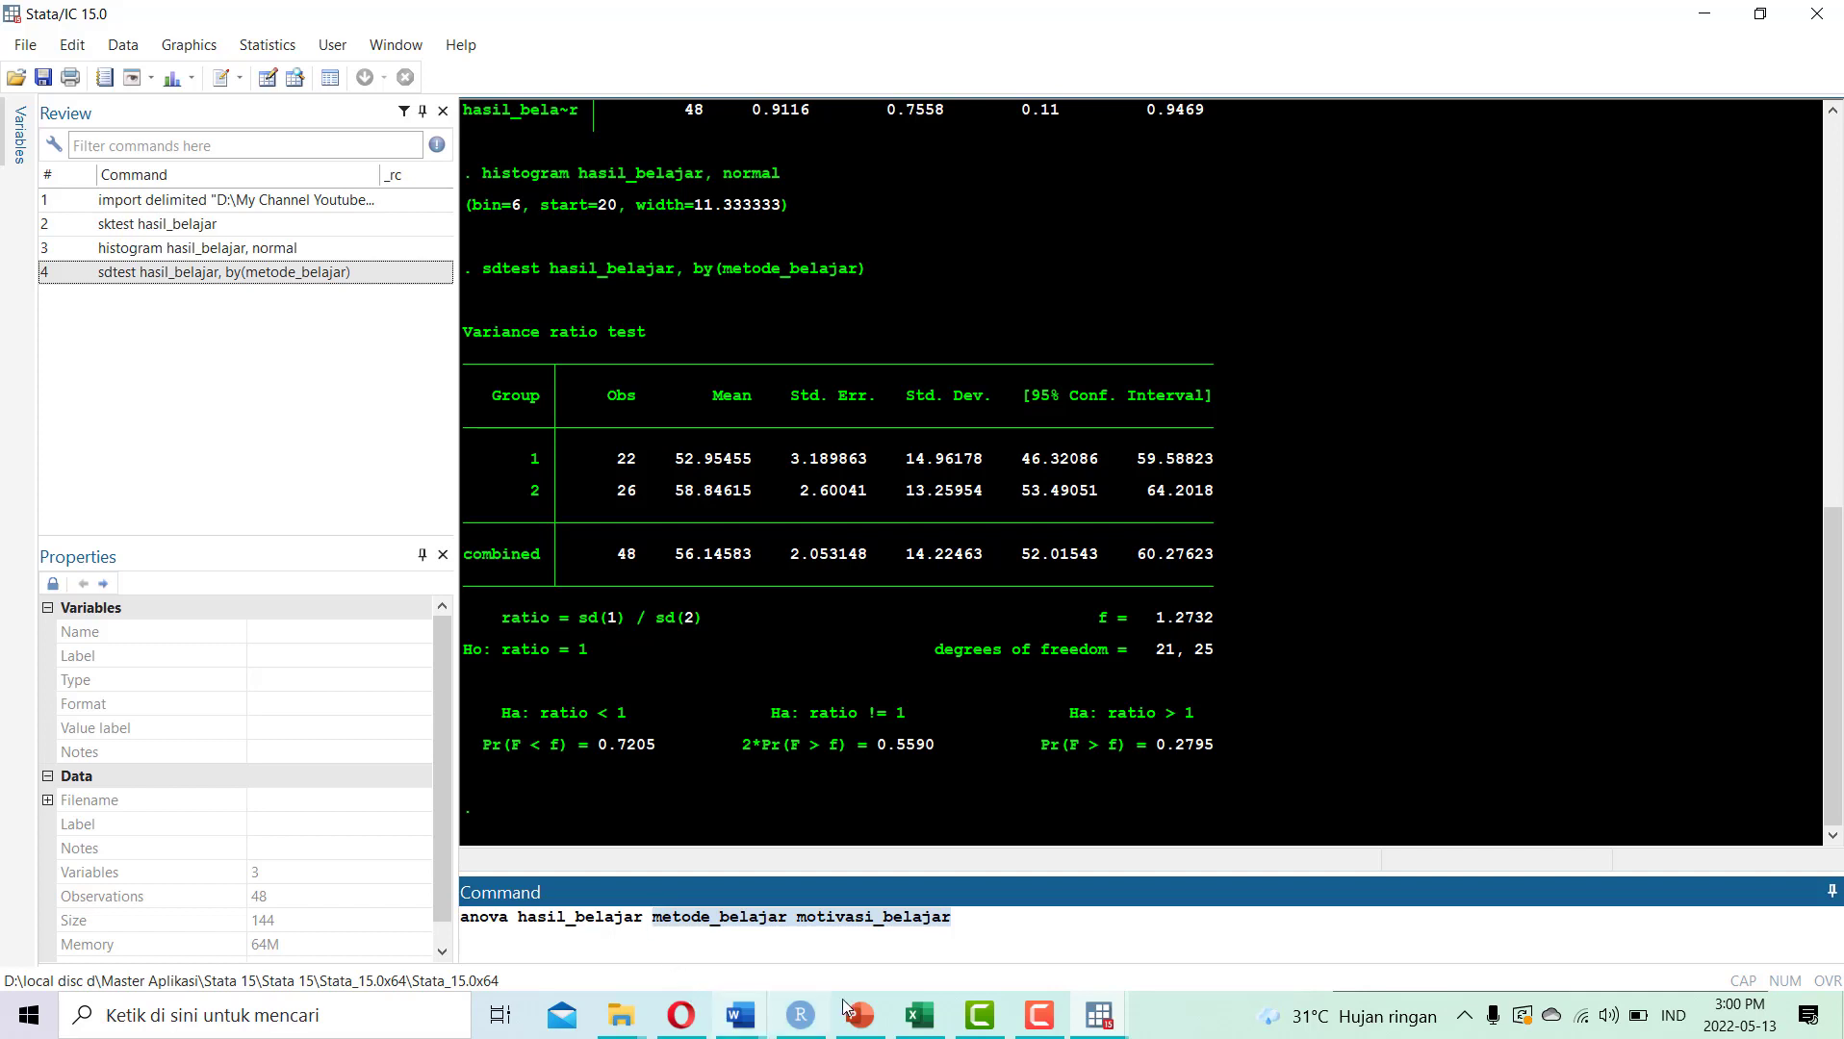
left_click(1028, 933)
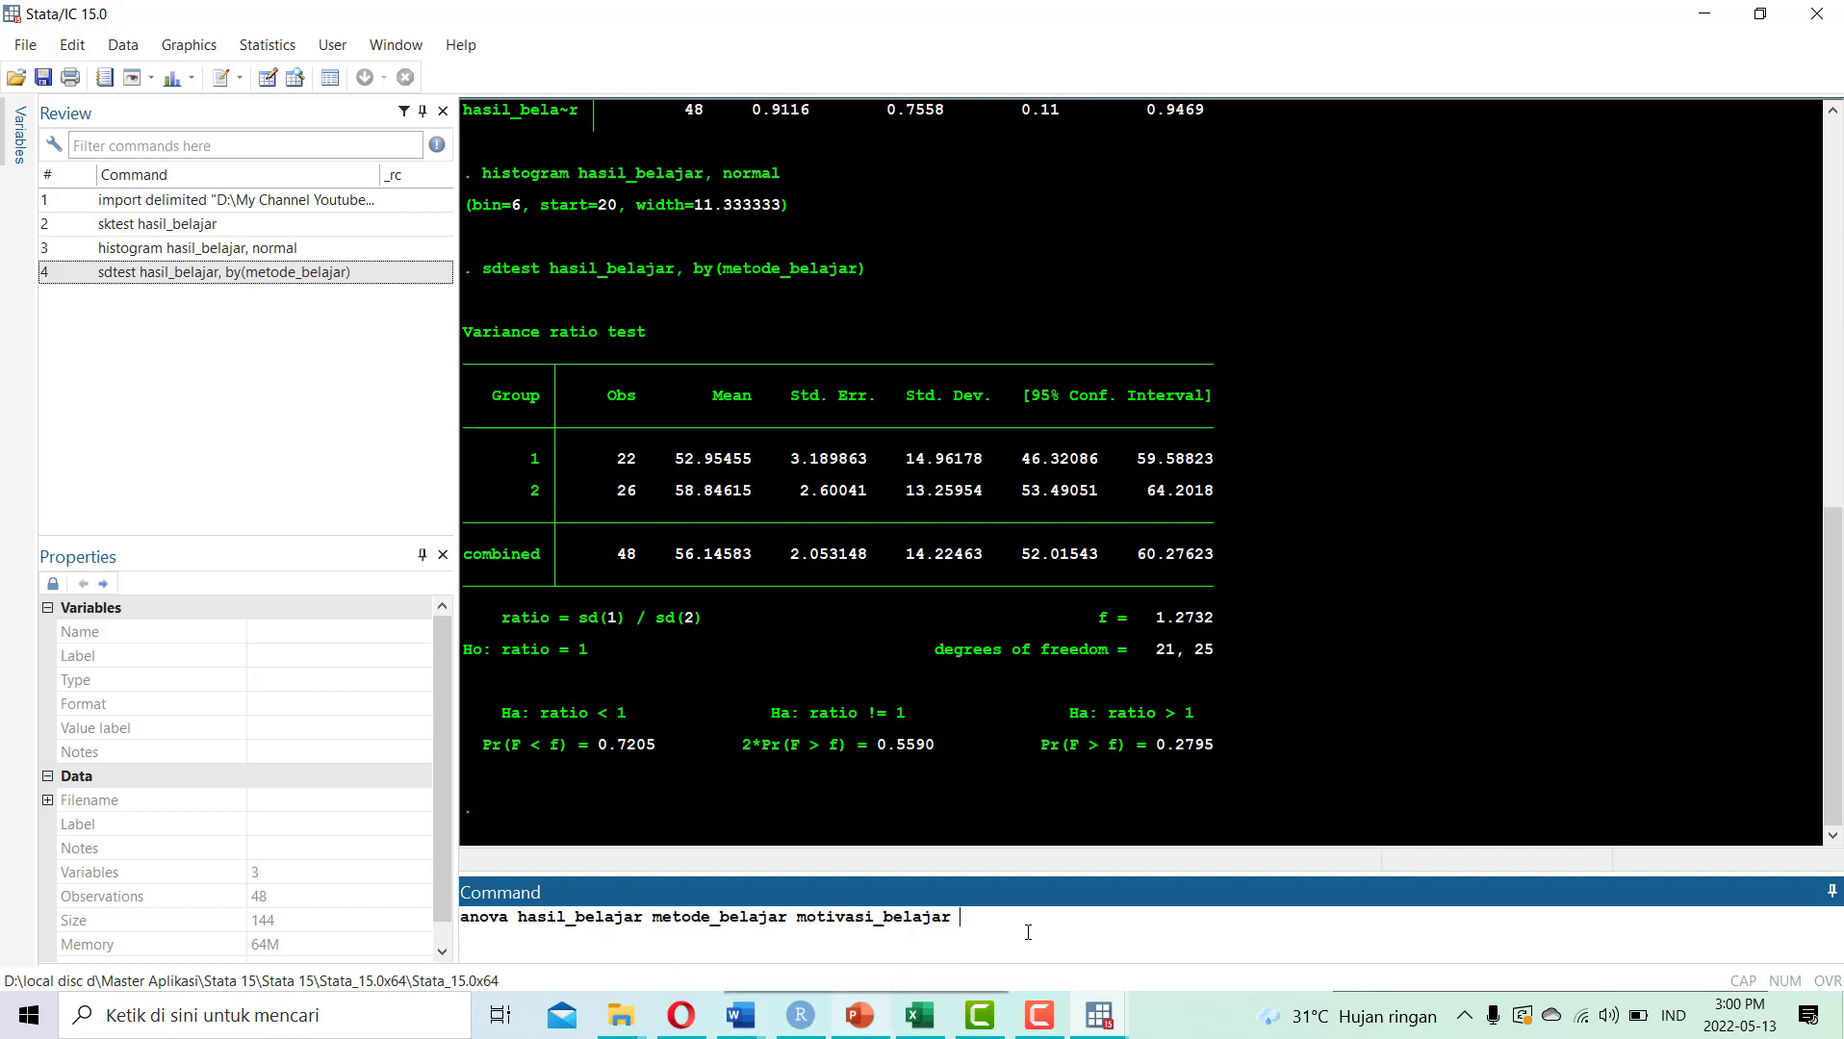
key("ctrl+v")
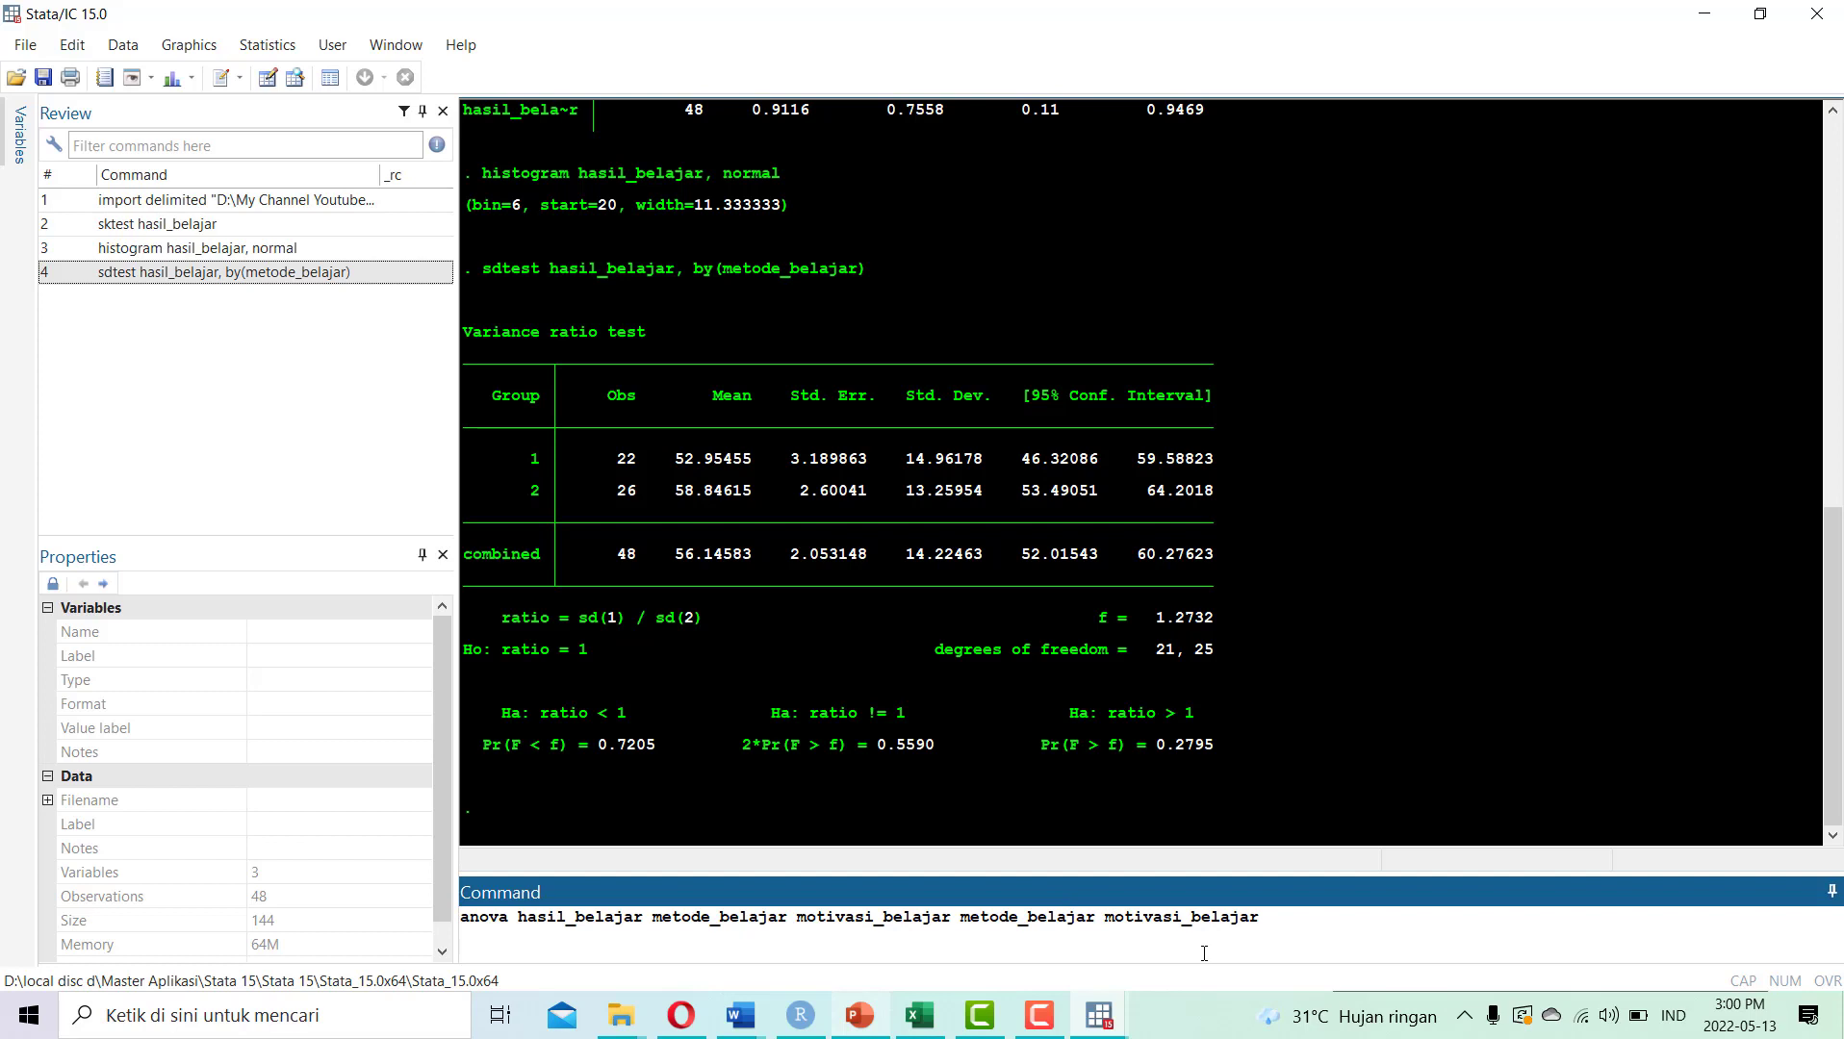
type("#")
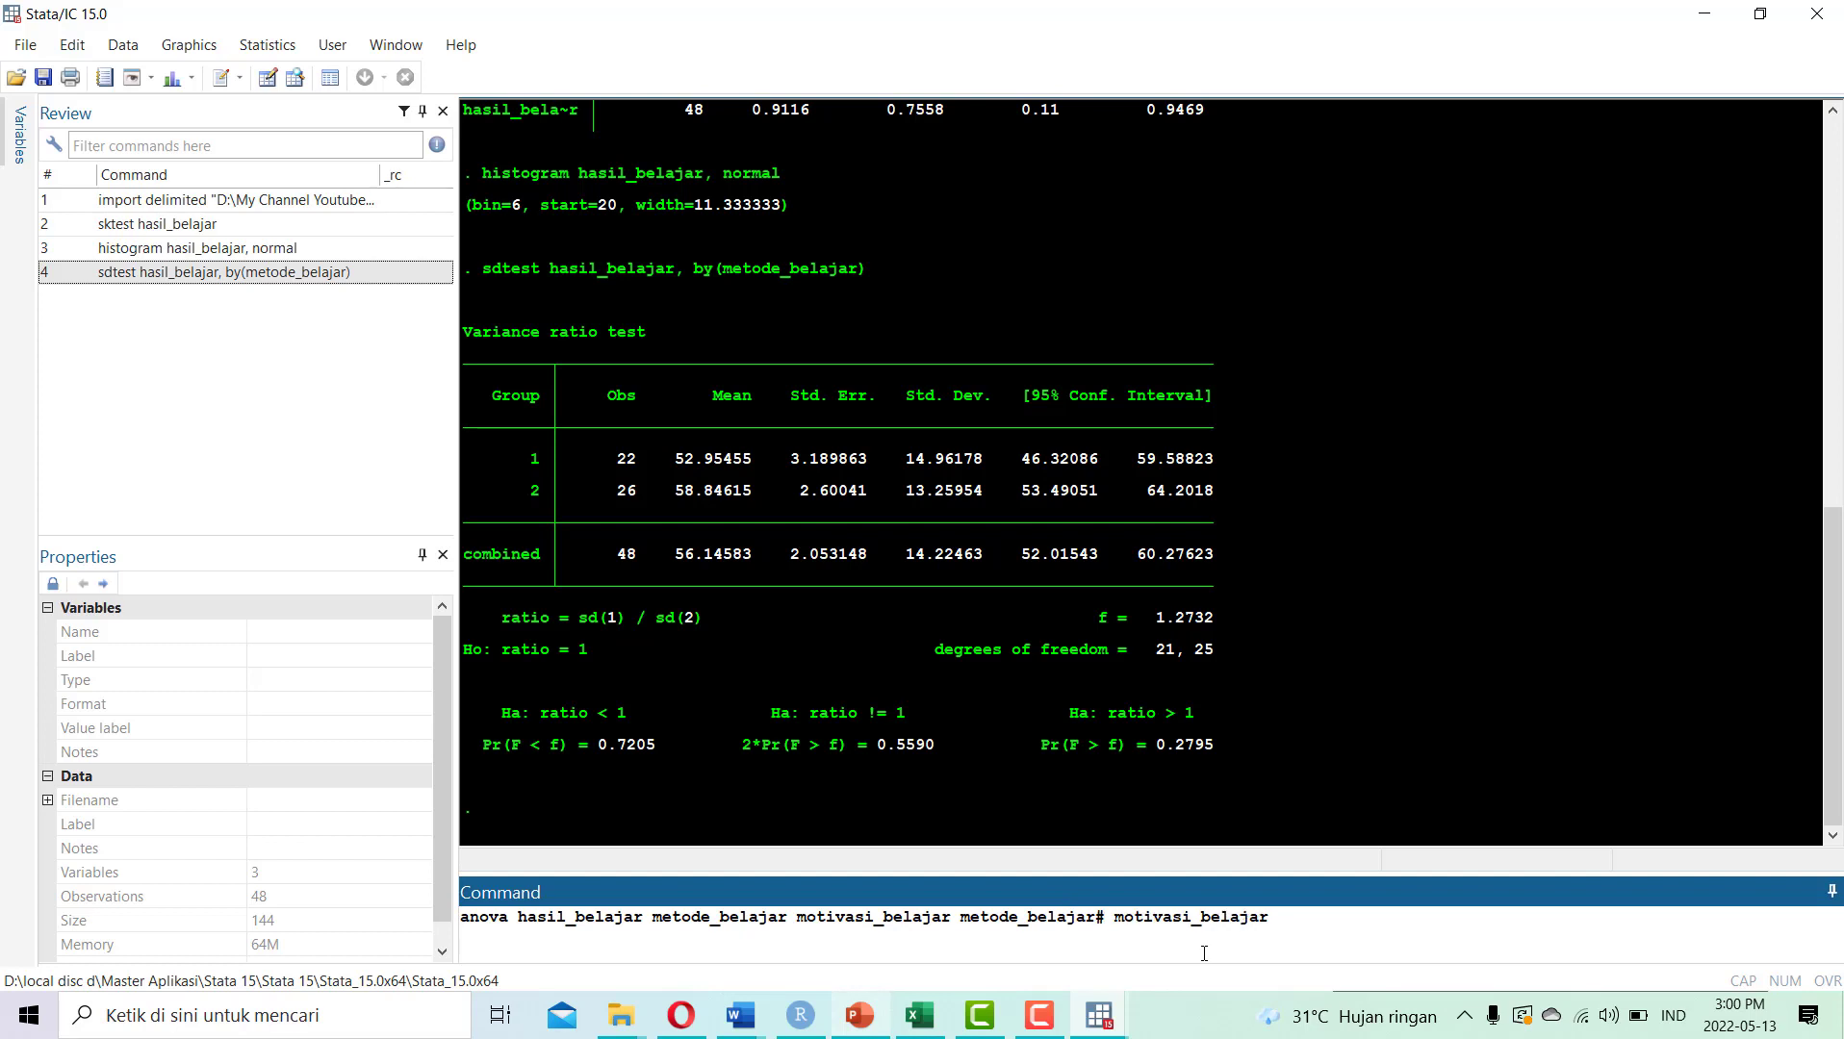
key("Delete")
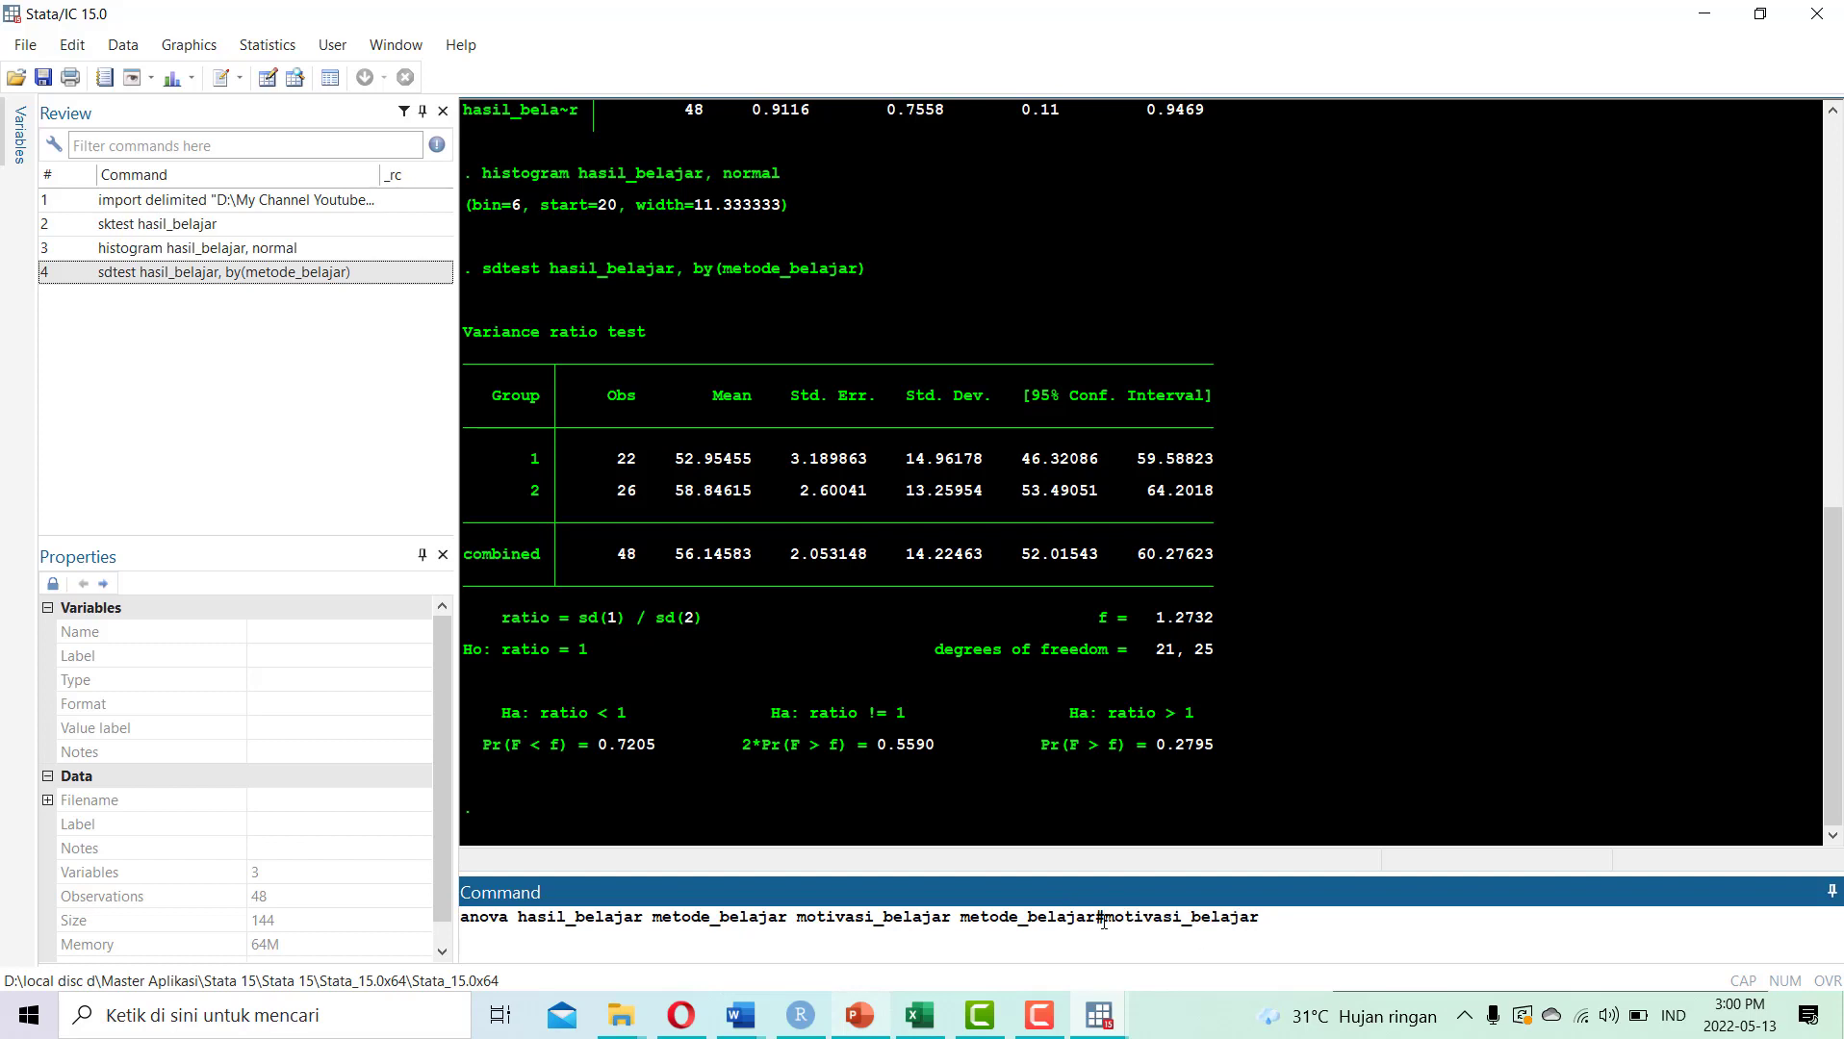
left_click(1331, 927)
key("Return")
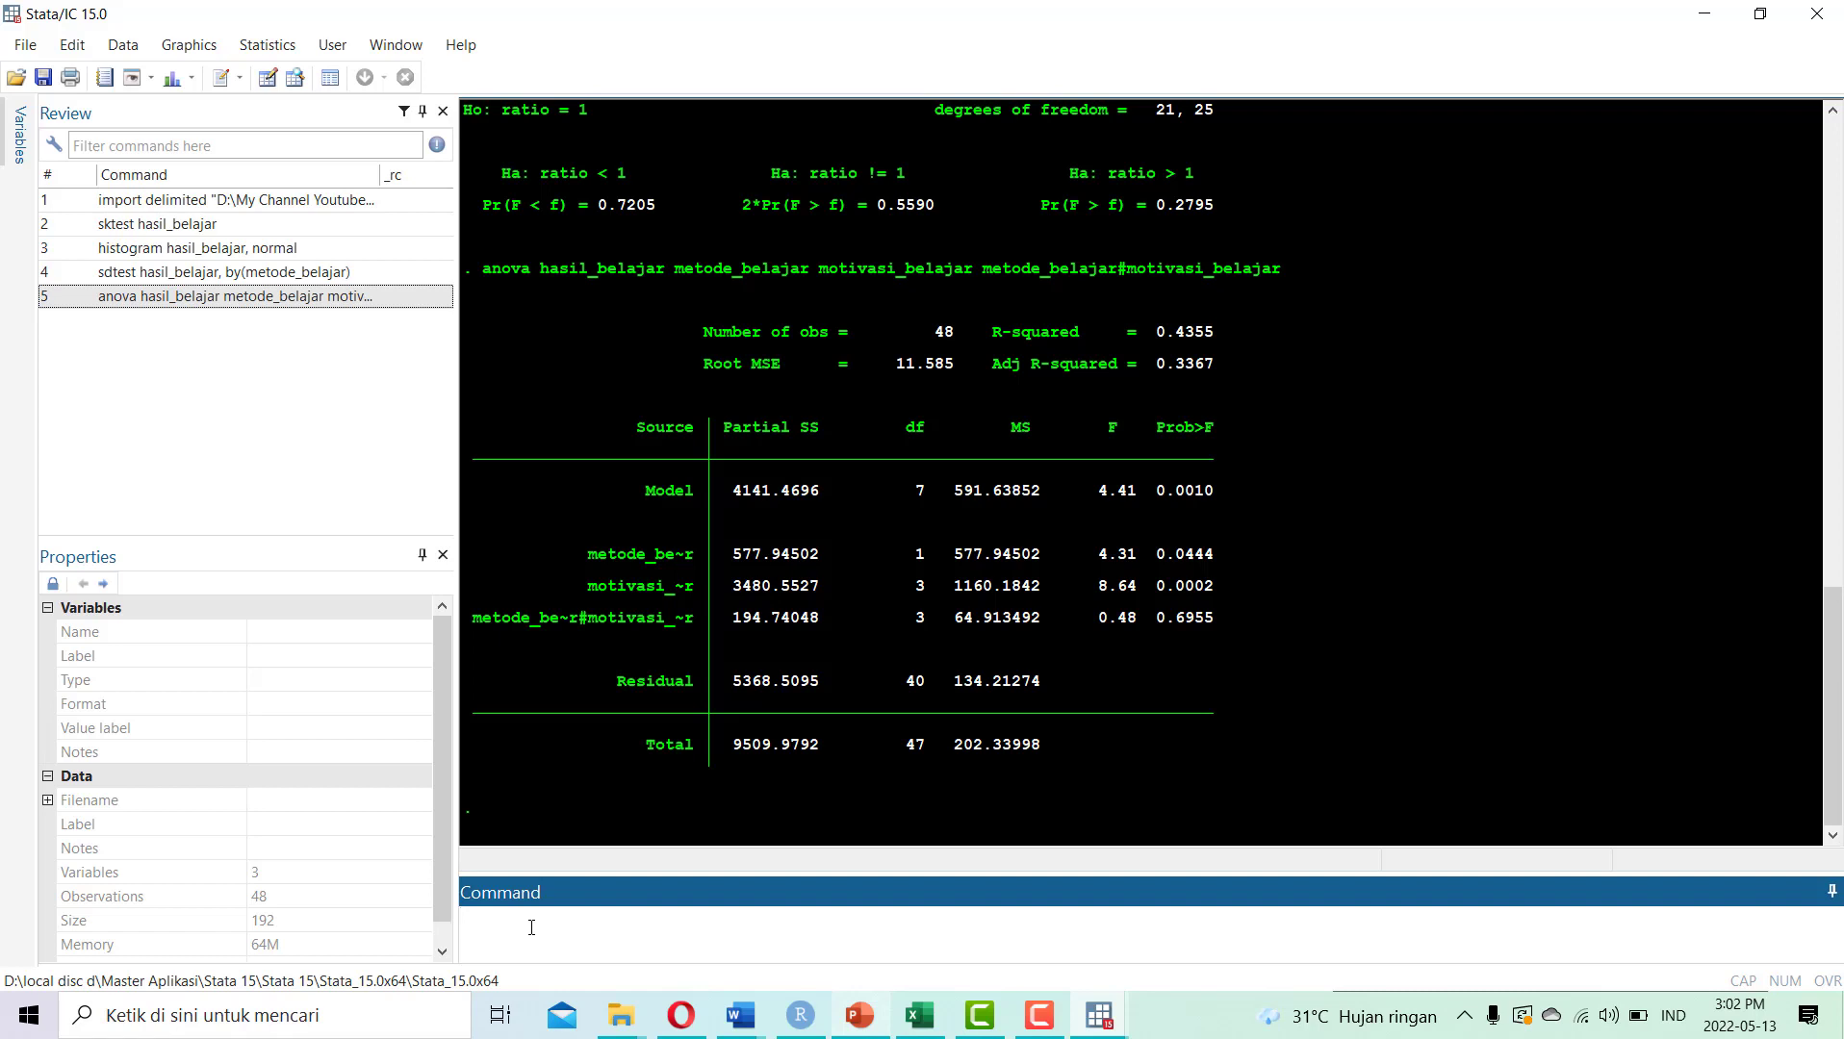
Try to compute the factor margins with the command margins metode_belajar motivasi_nelajar
type("margins metode_belajar motivasi_")
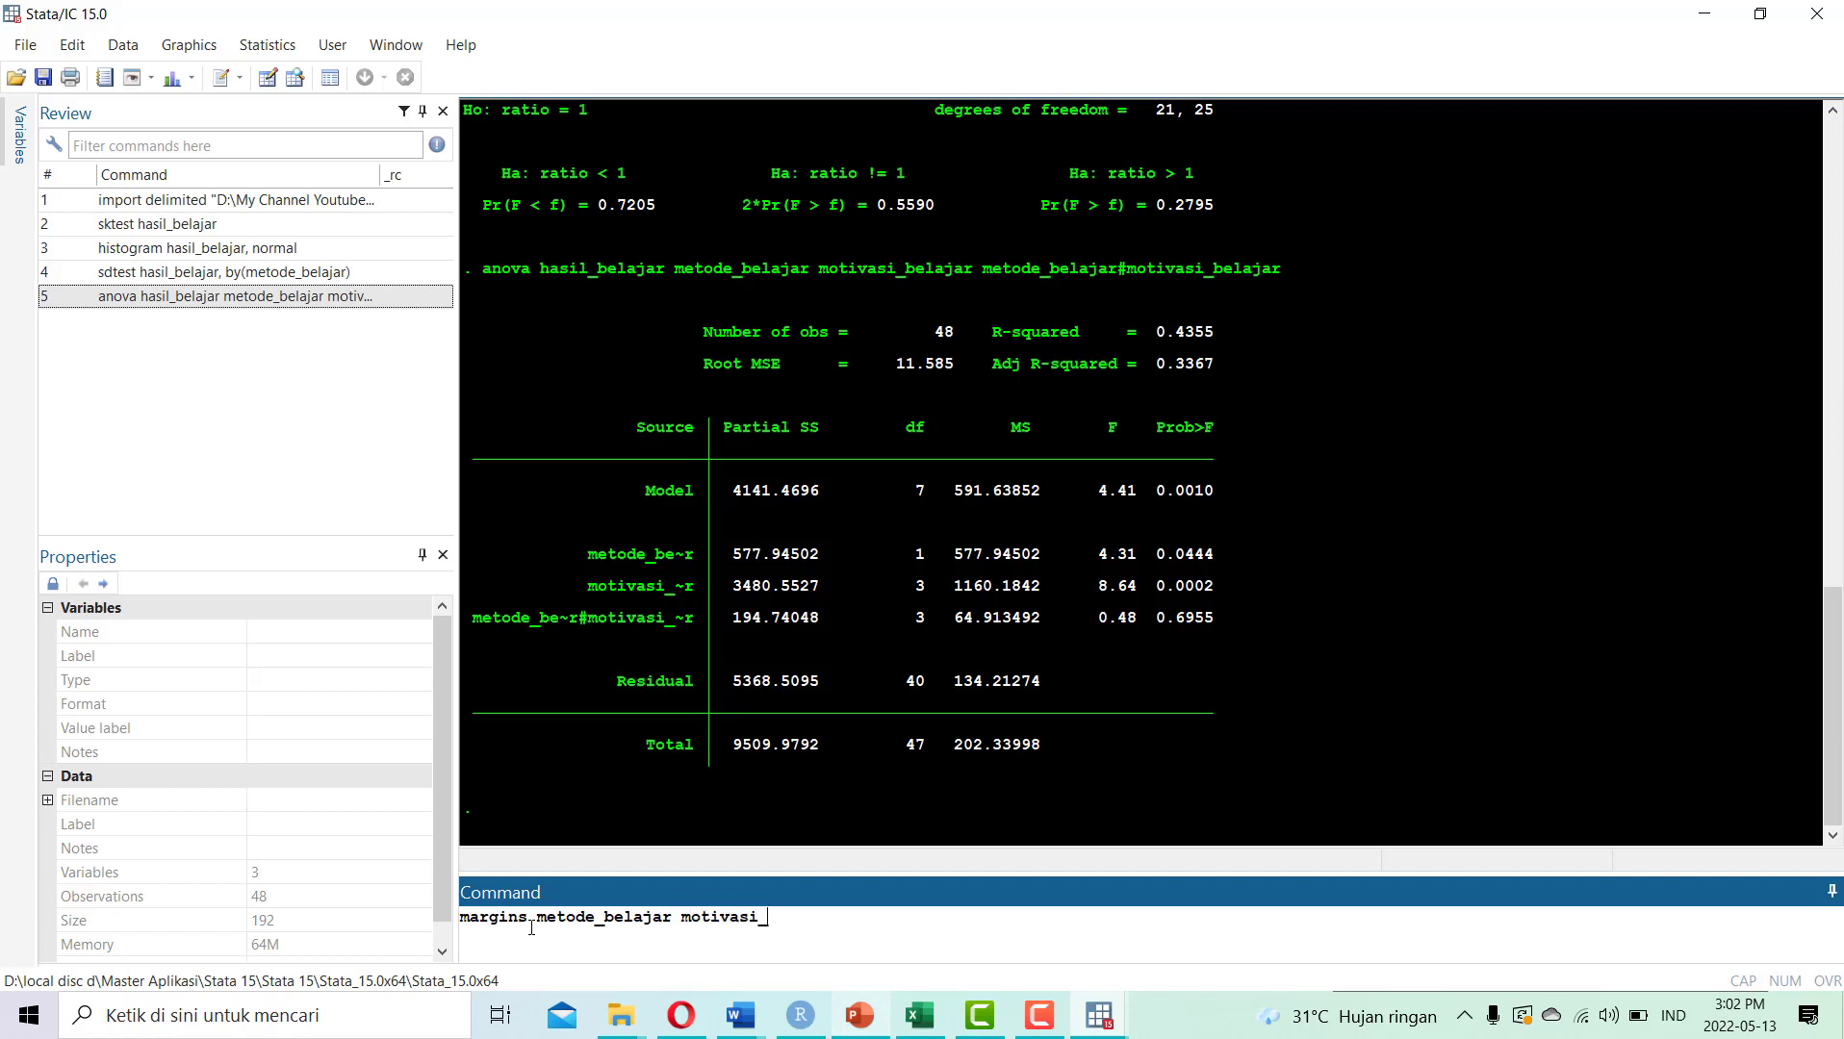
type("nelajar")
key("Return")
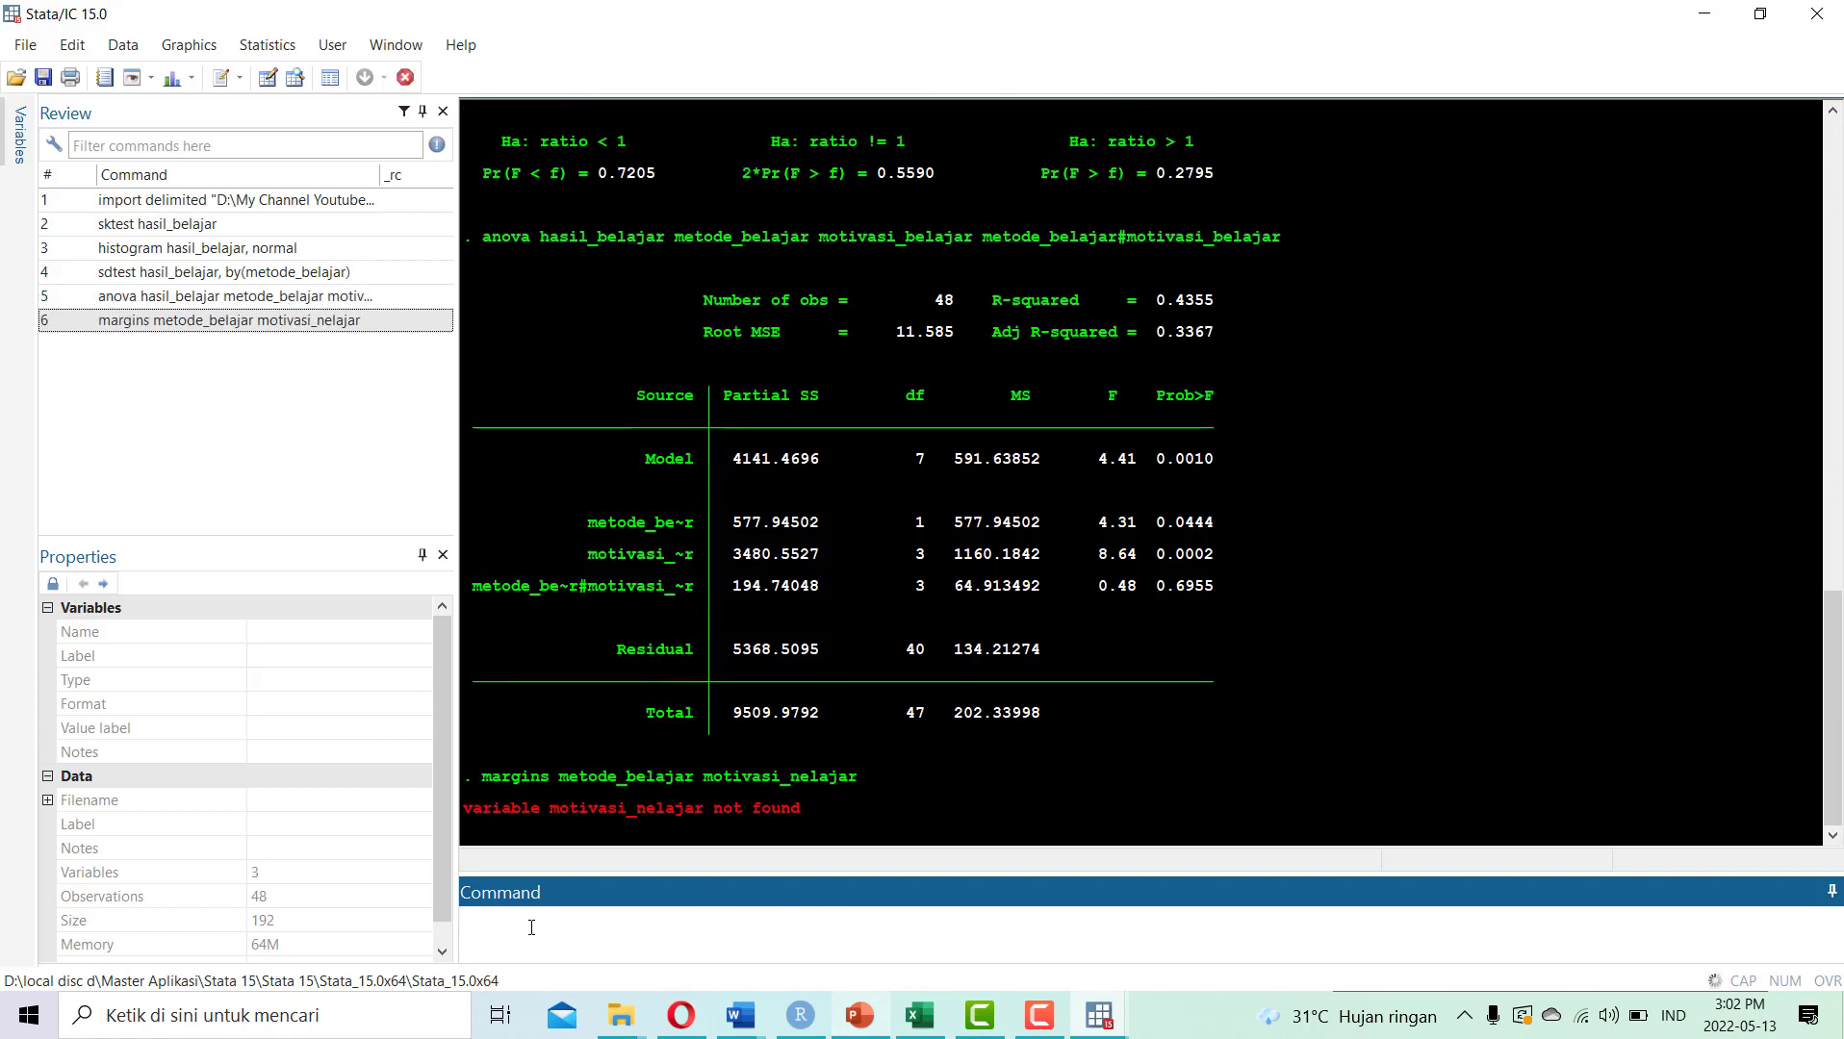
Correct the misspelled variable in the recalled margins command and run it as margins metode_belajar motivasi_belajar
left_click(274, 325)
left_click(779, 917)
key("BackSpace")
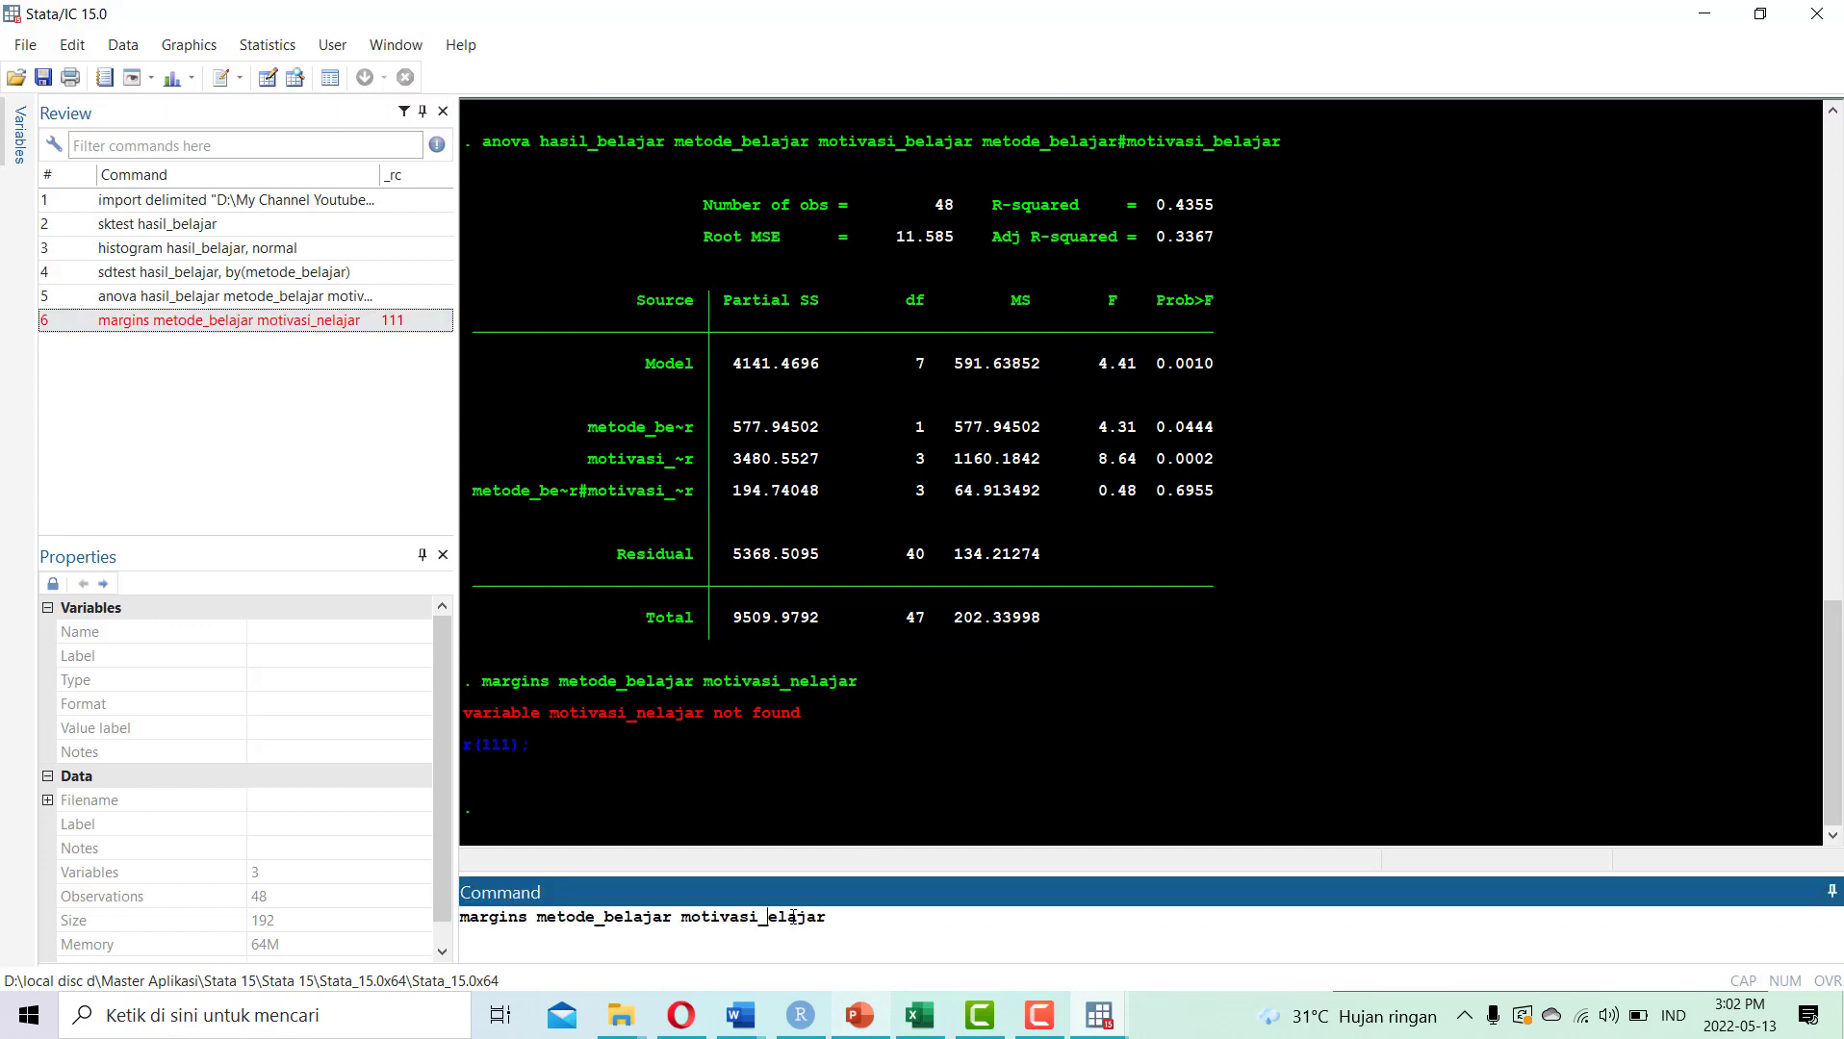
type("b")
key("Return")
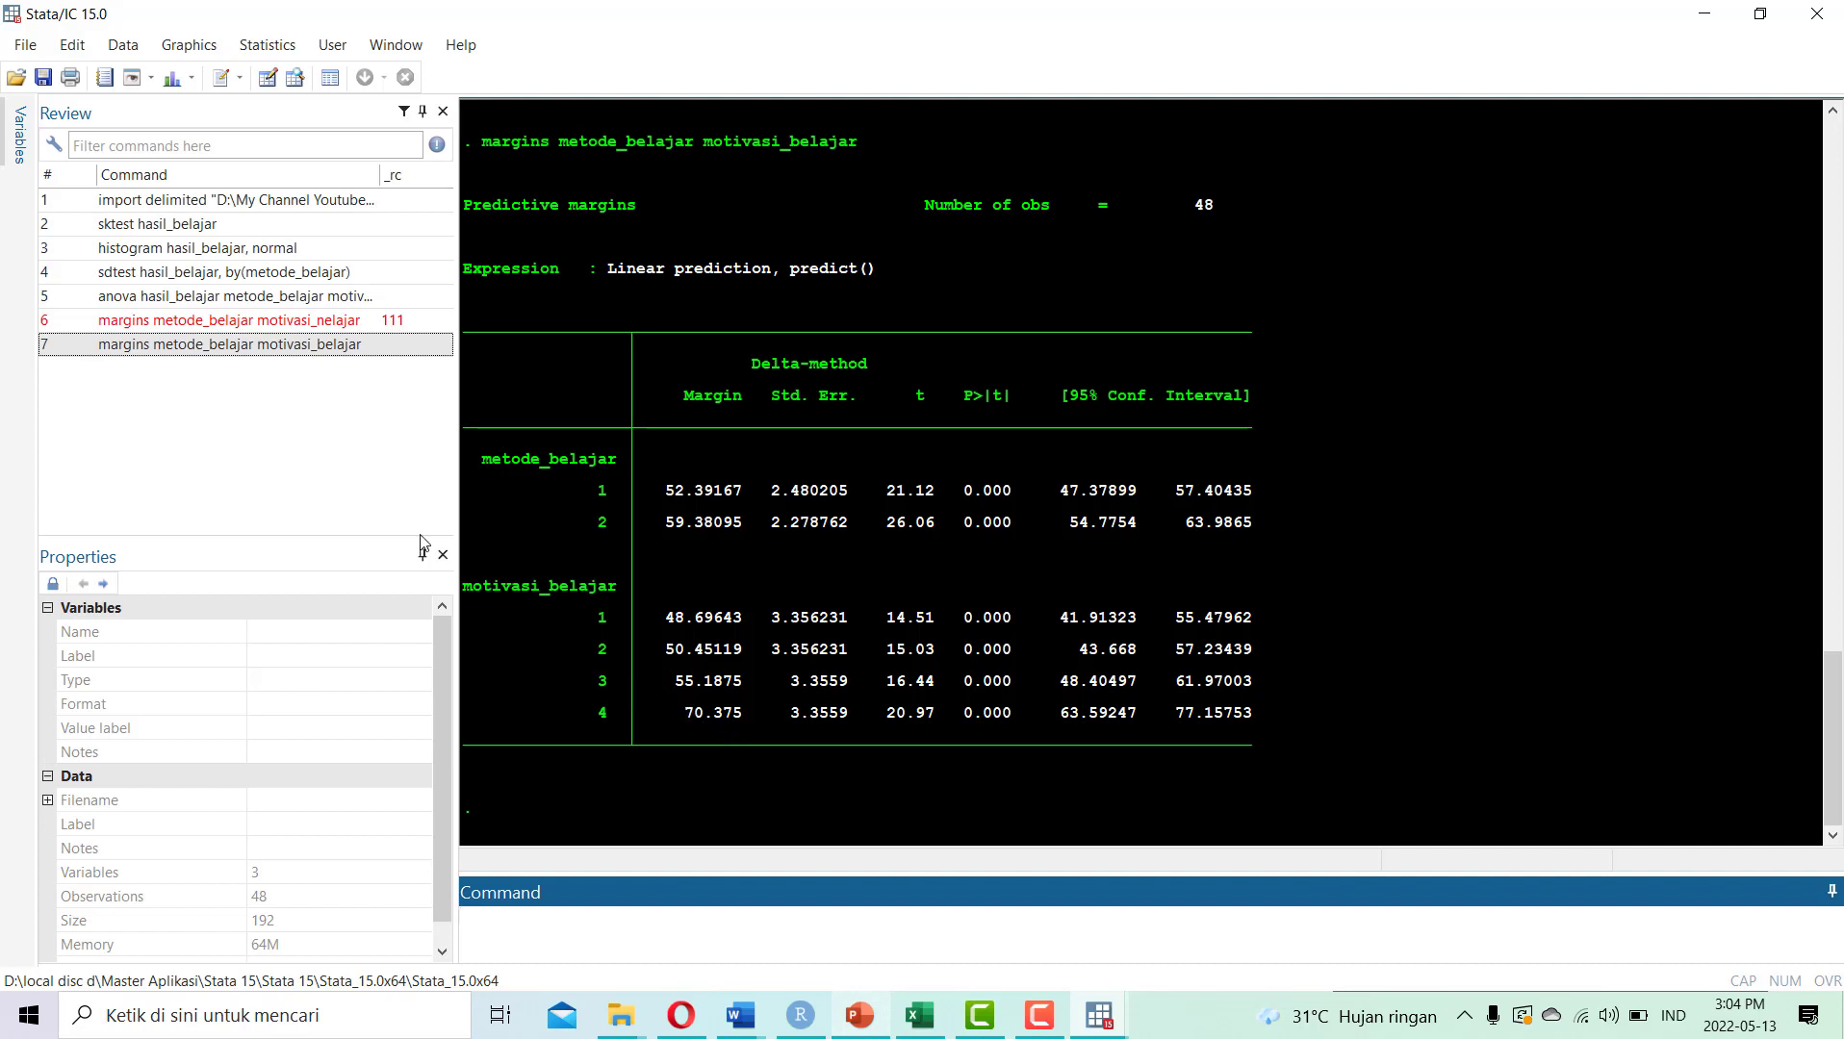
Extend the last margins command with the interaction term metode_belajar#motivasi_belajar by reusing both factor names, and run it
left_click(294, 348)
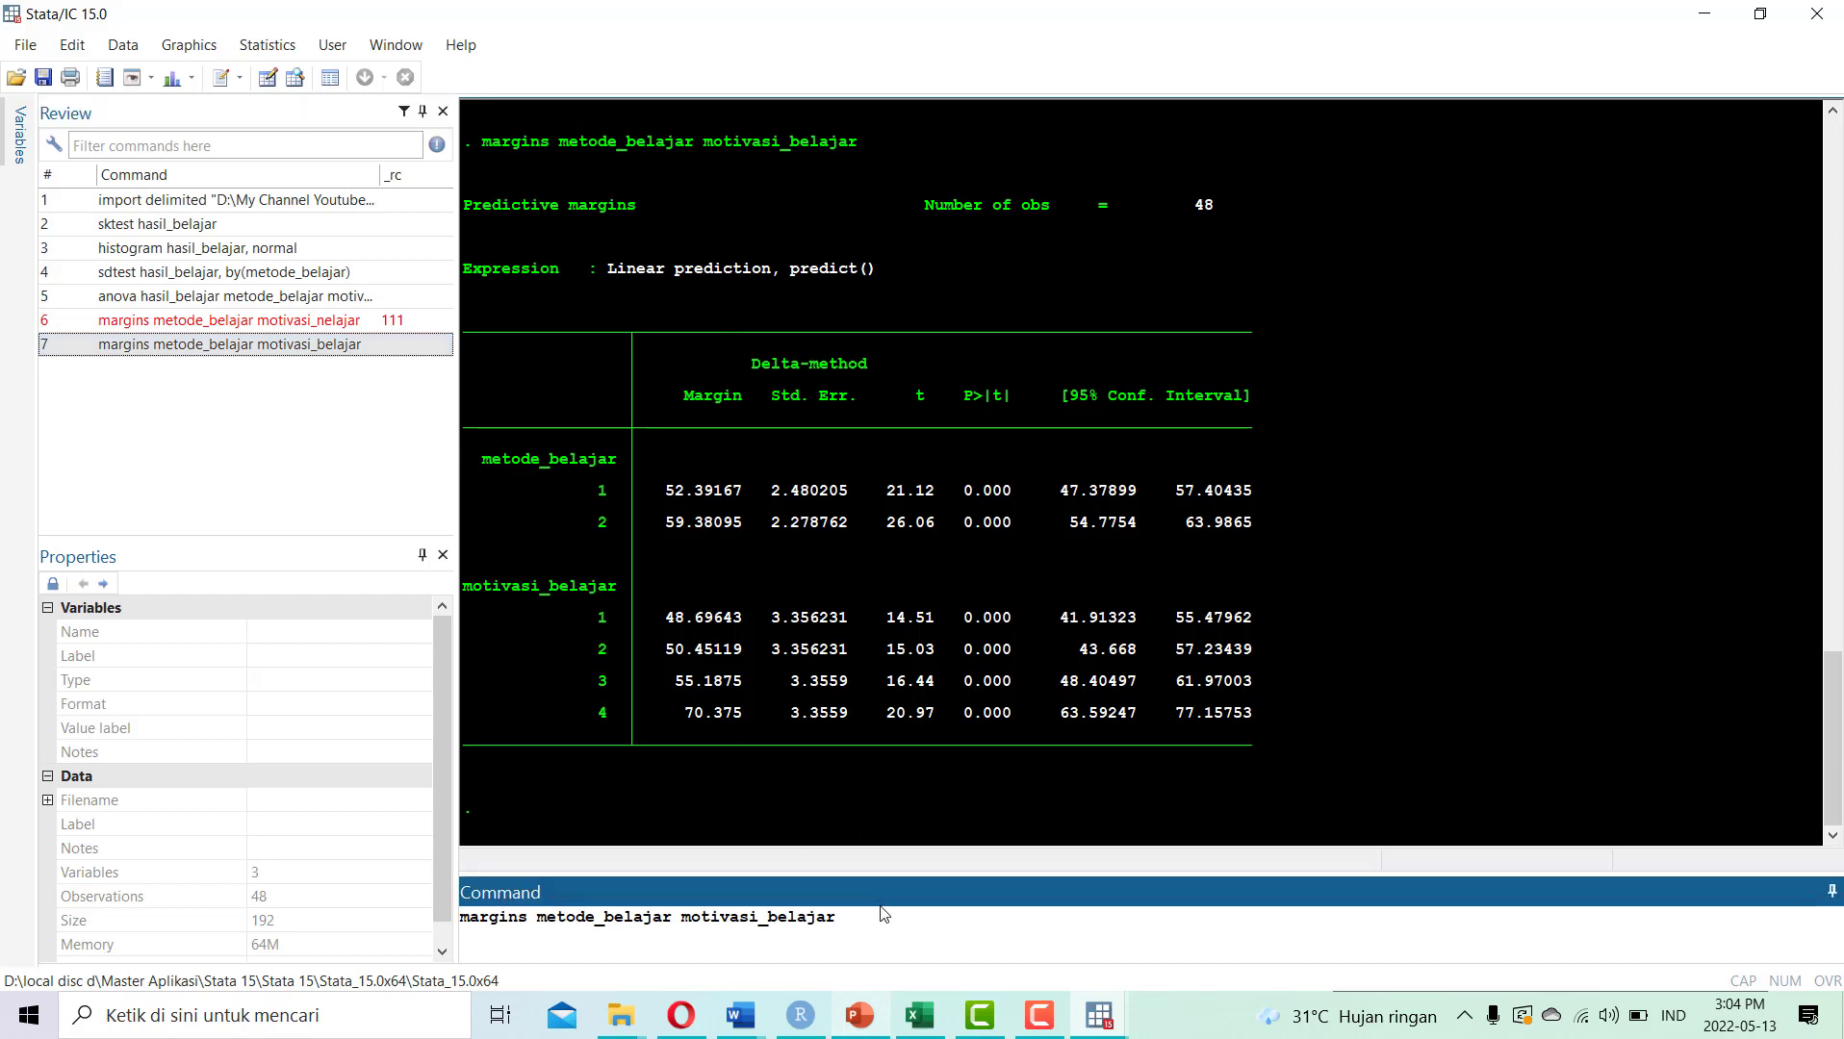
left_click_drag(883, 914, 541, 920)
key("ctrl+c")
left_click(904, 920)
key("ctrl+v")
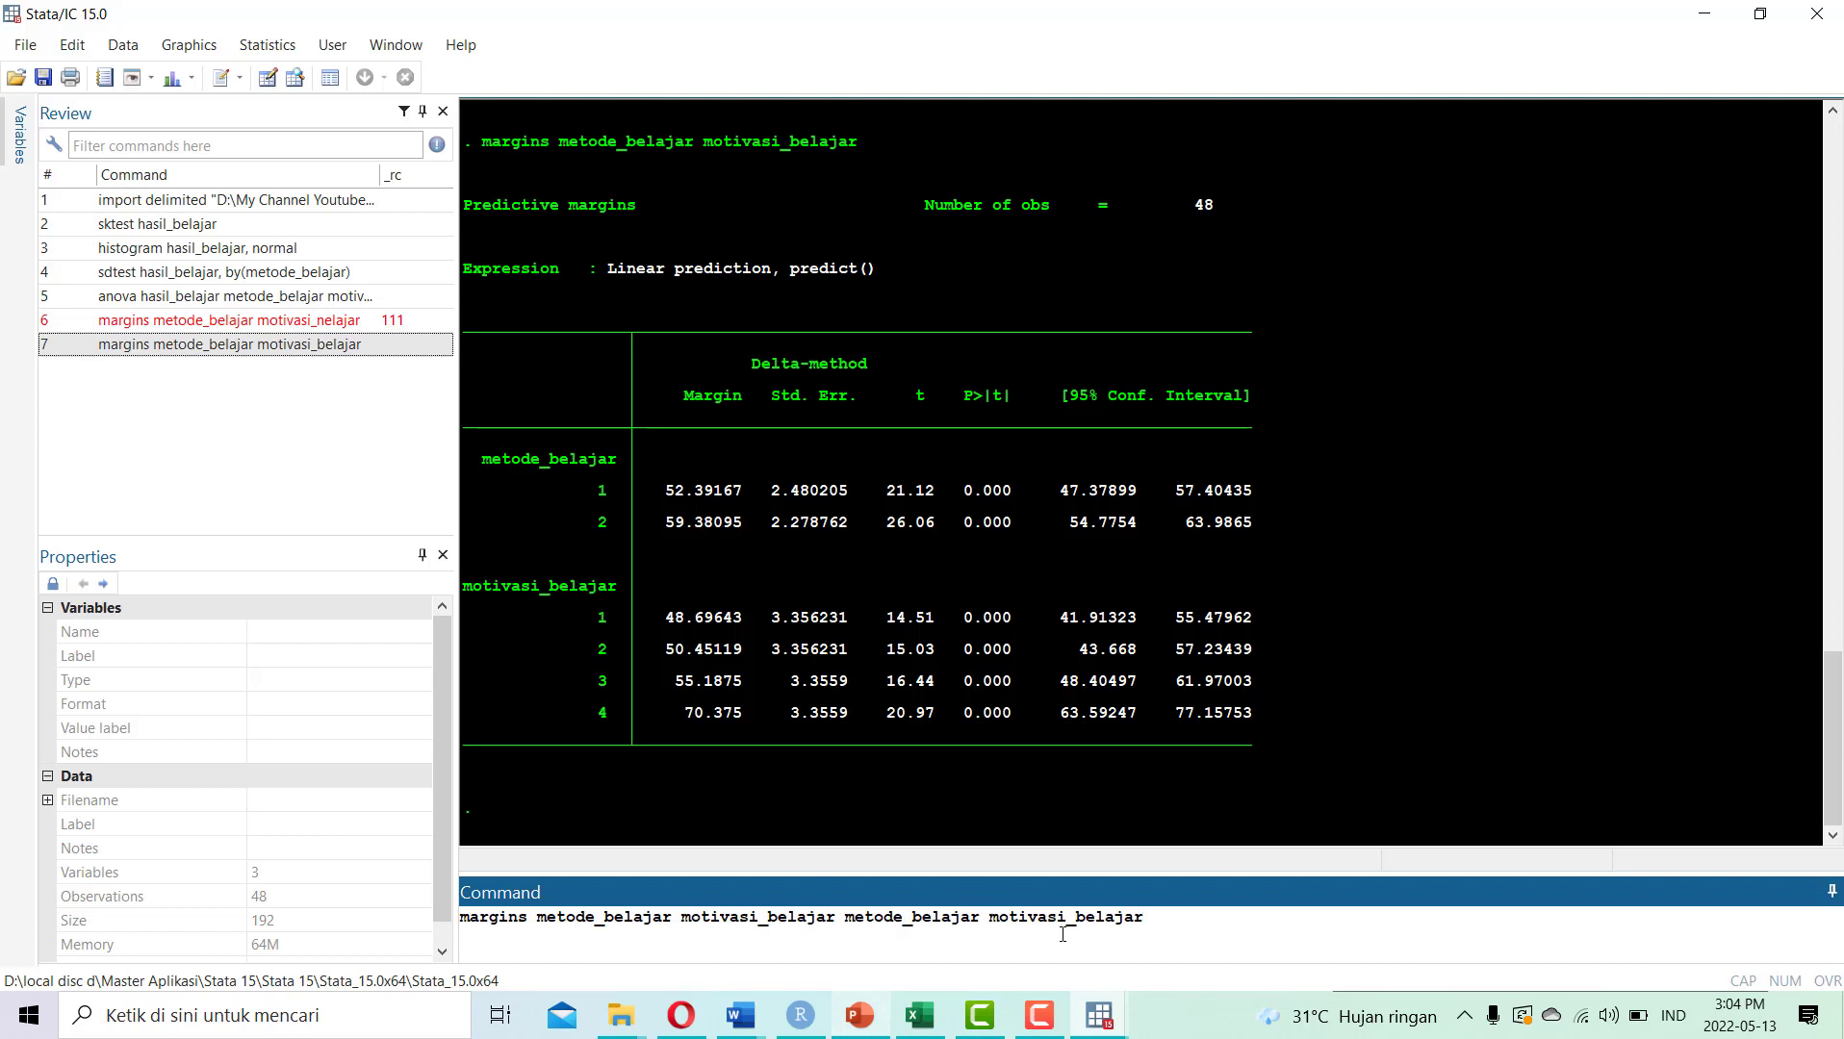
key("ctrl+Left")
key("Left")
type("#")
key("Delete")
key("Return")
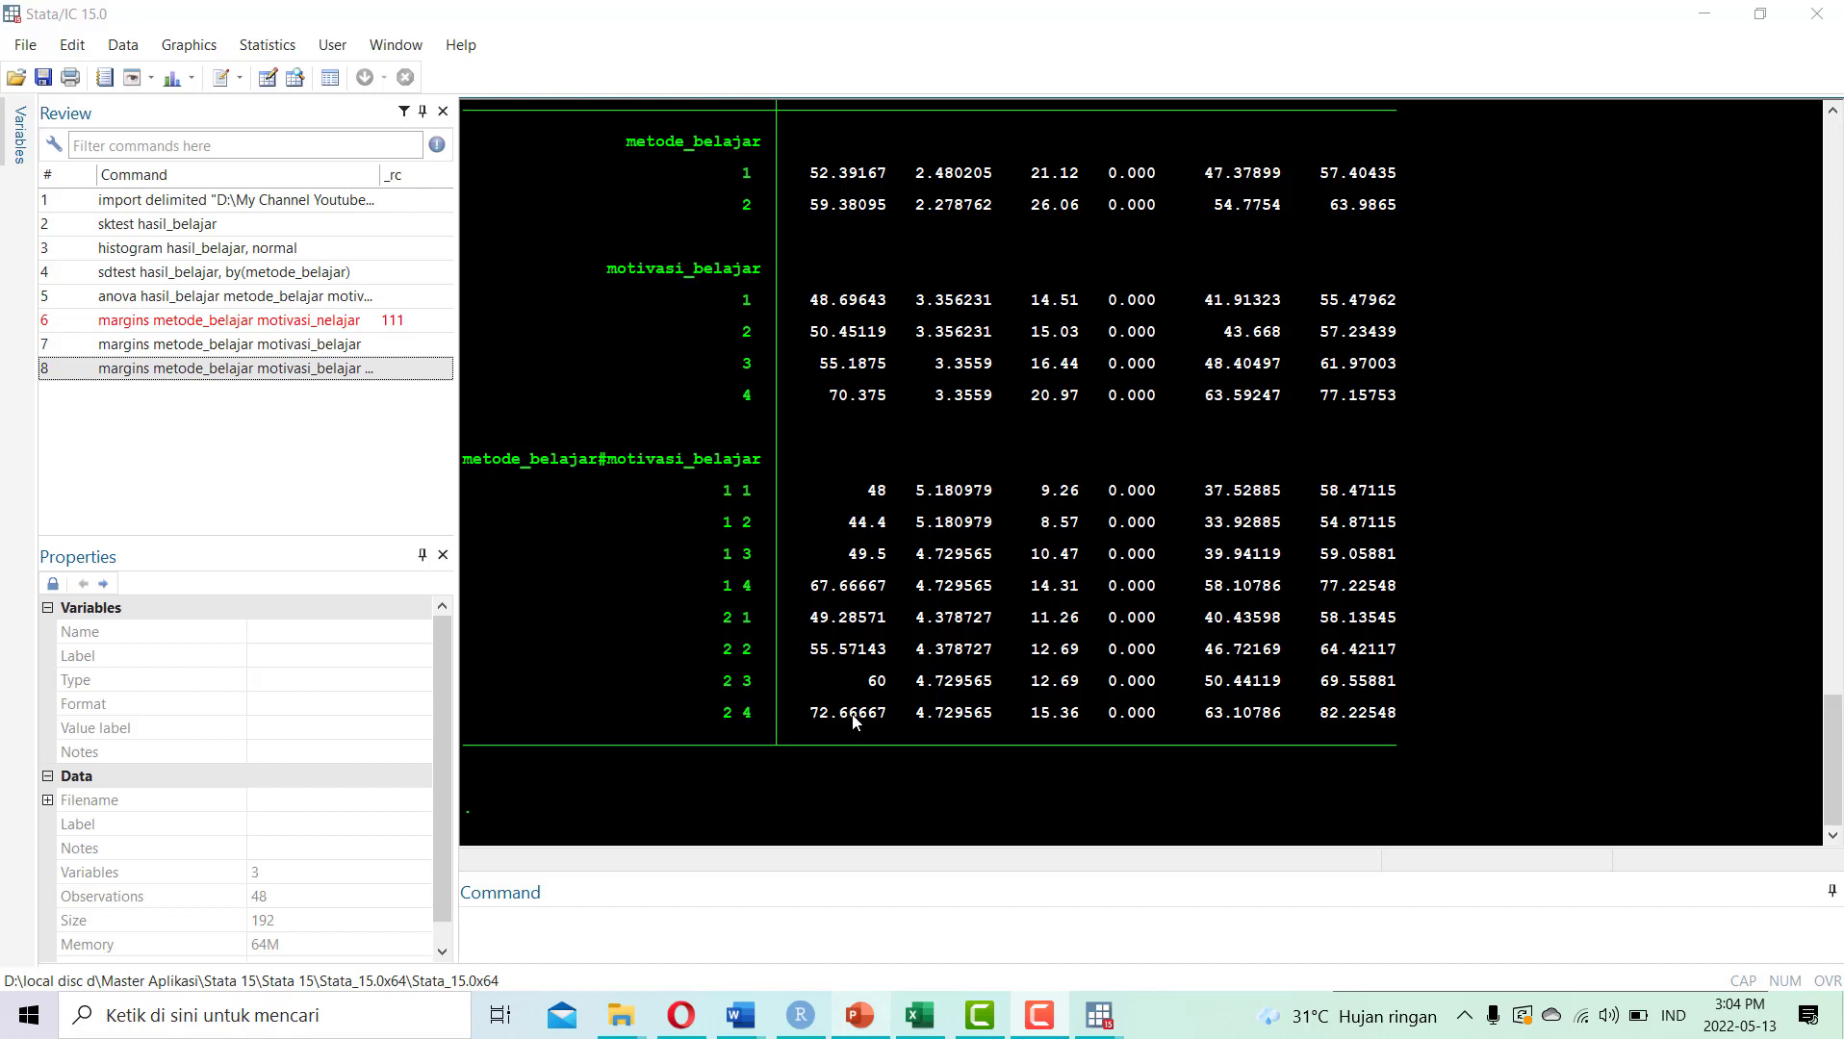
Run quietly: margins metode_belajar#motivasi_belajar, copying the interaction term from the previous margins command in the results
left_click(609, 945)
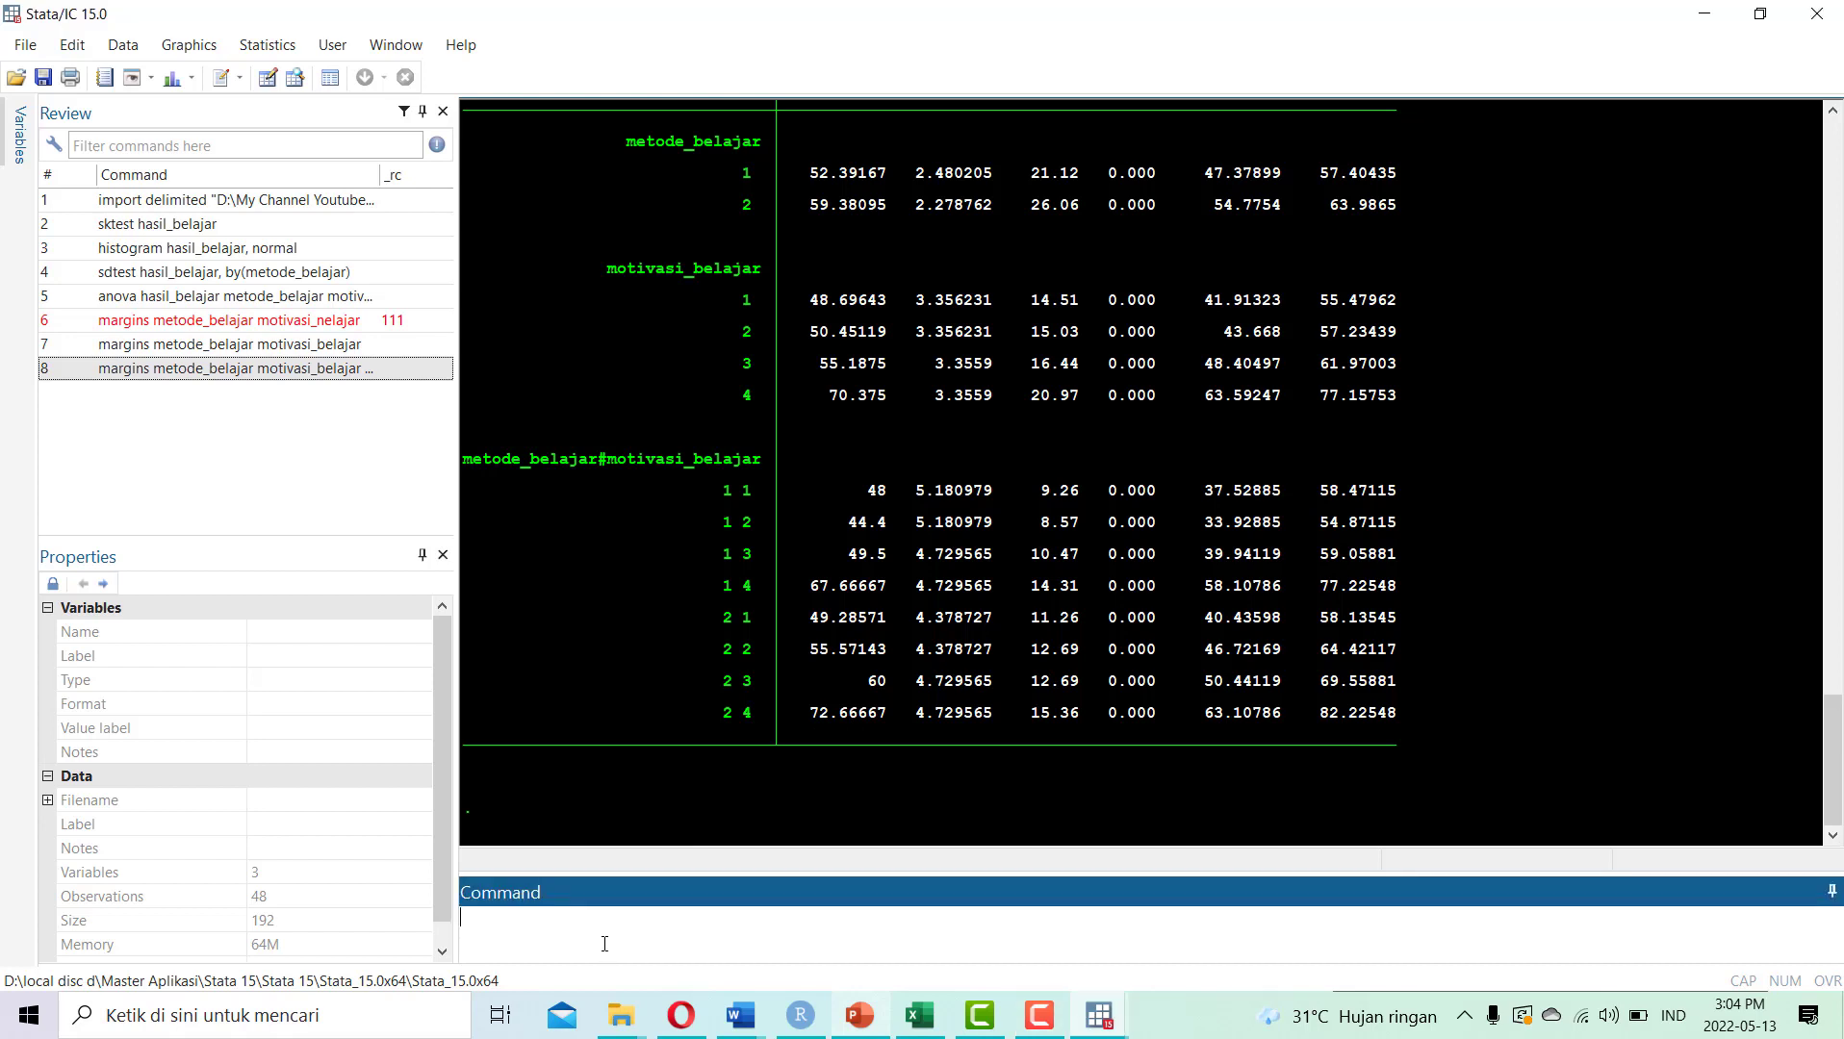
type("quietly")
key("BackSpace")
type(": margins")
scroll(701, 371, "up", 8)
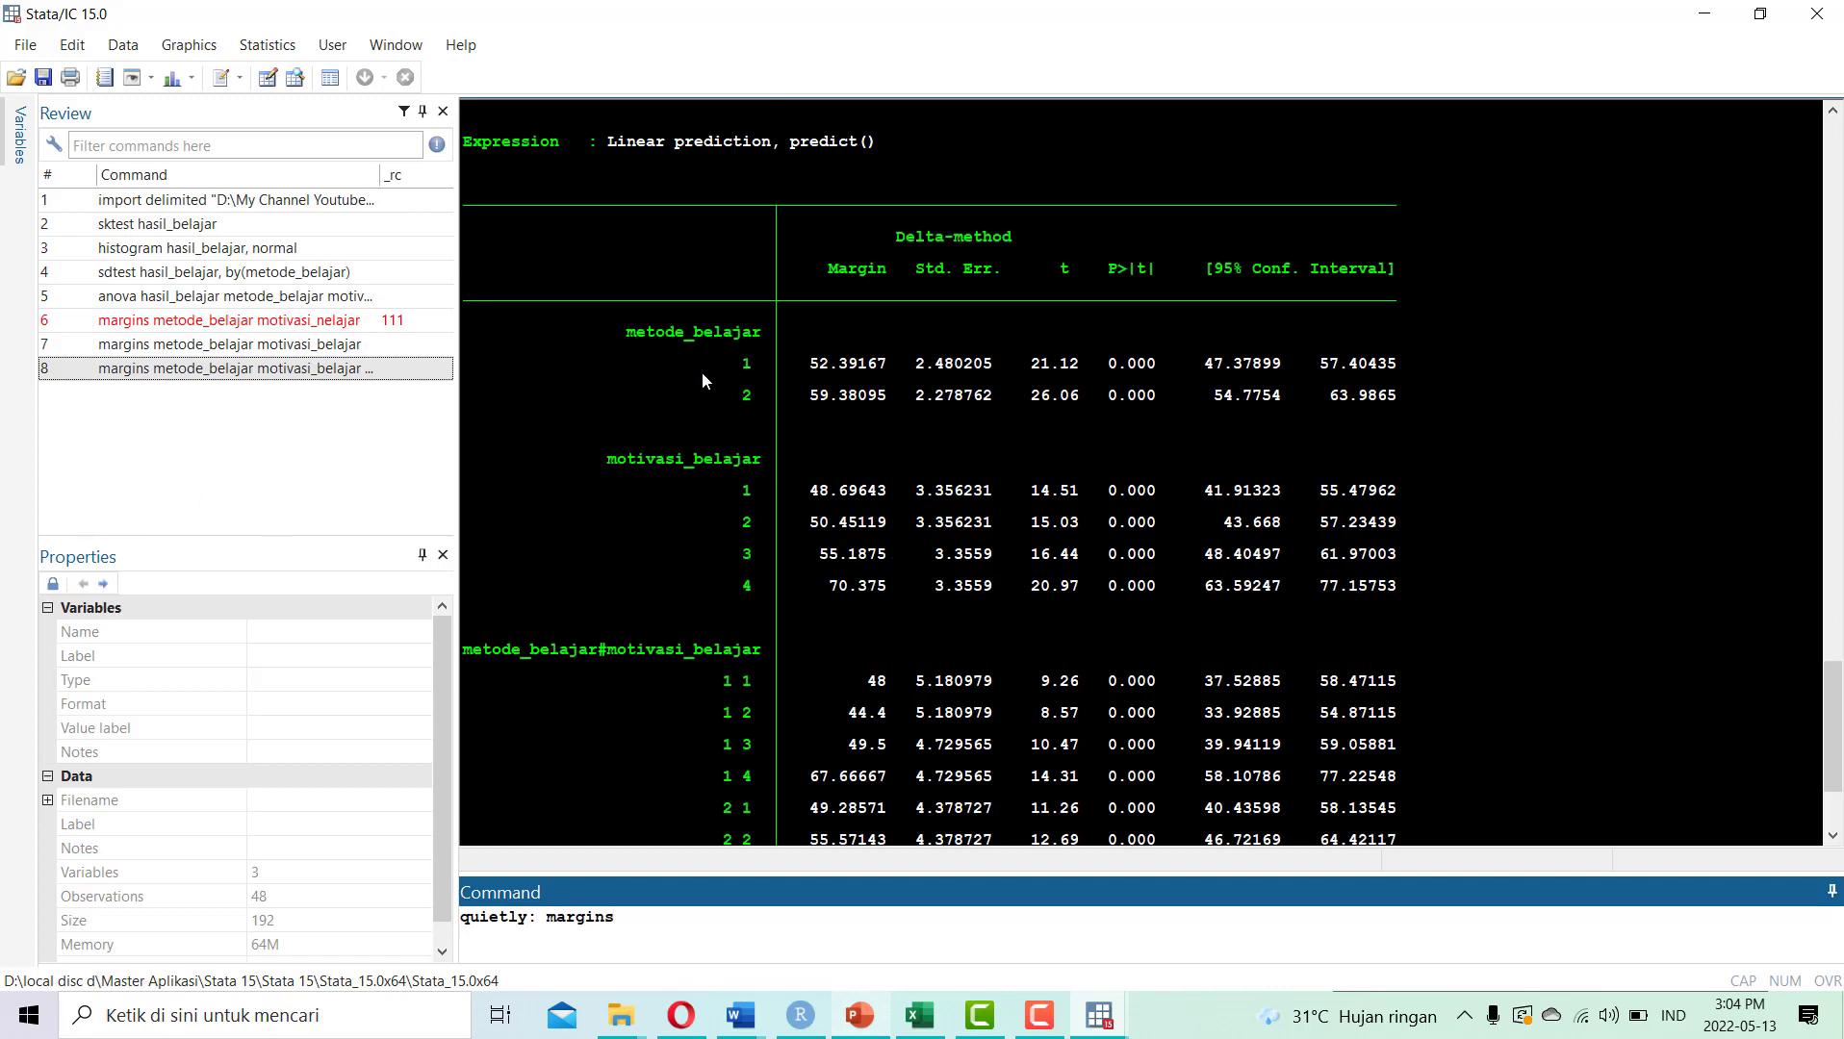
scroll(811, 233, "down", 1)
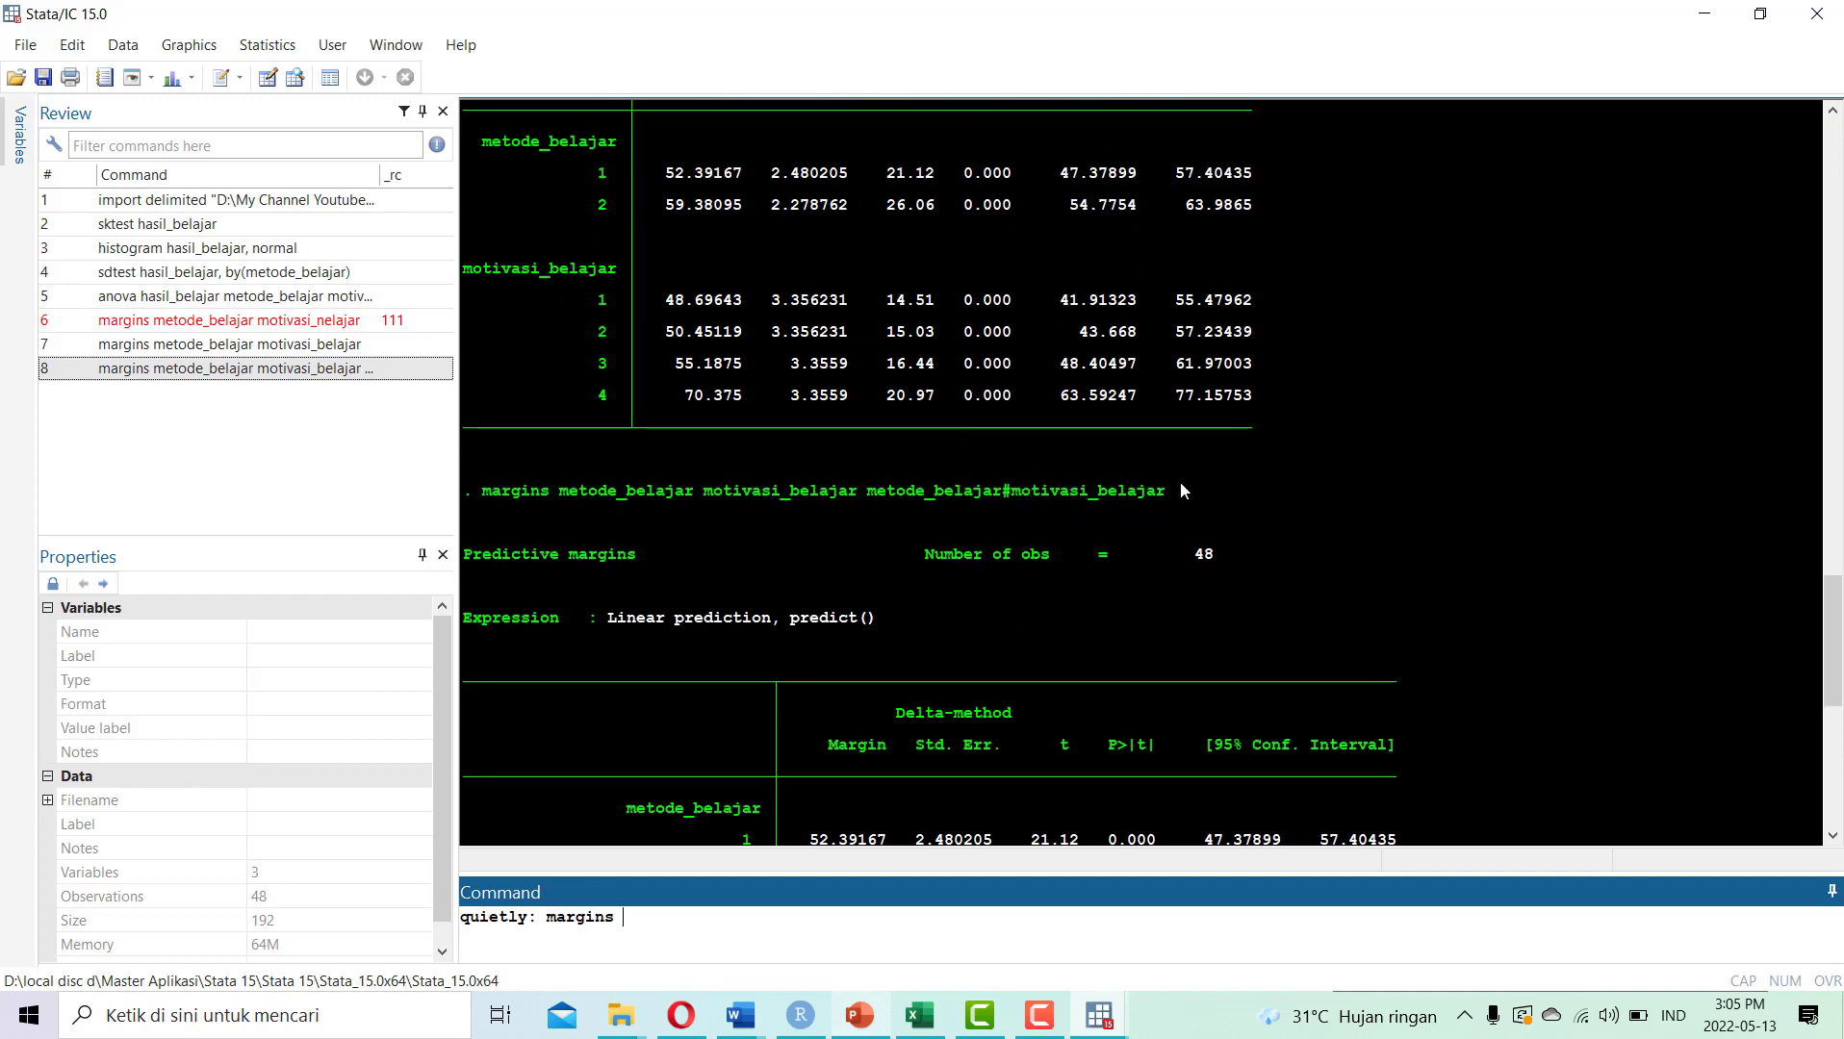
left_click_drag(1184, 488, 874, 499)
right_click(874, 498)
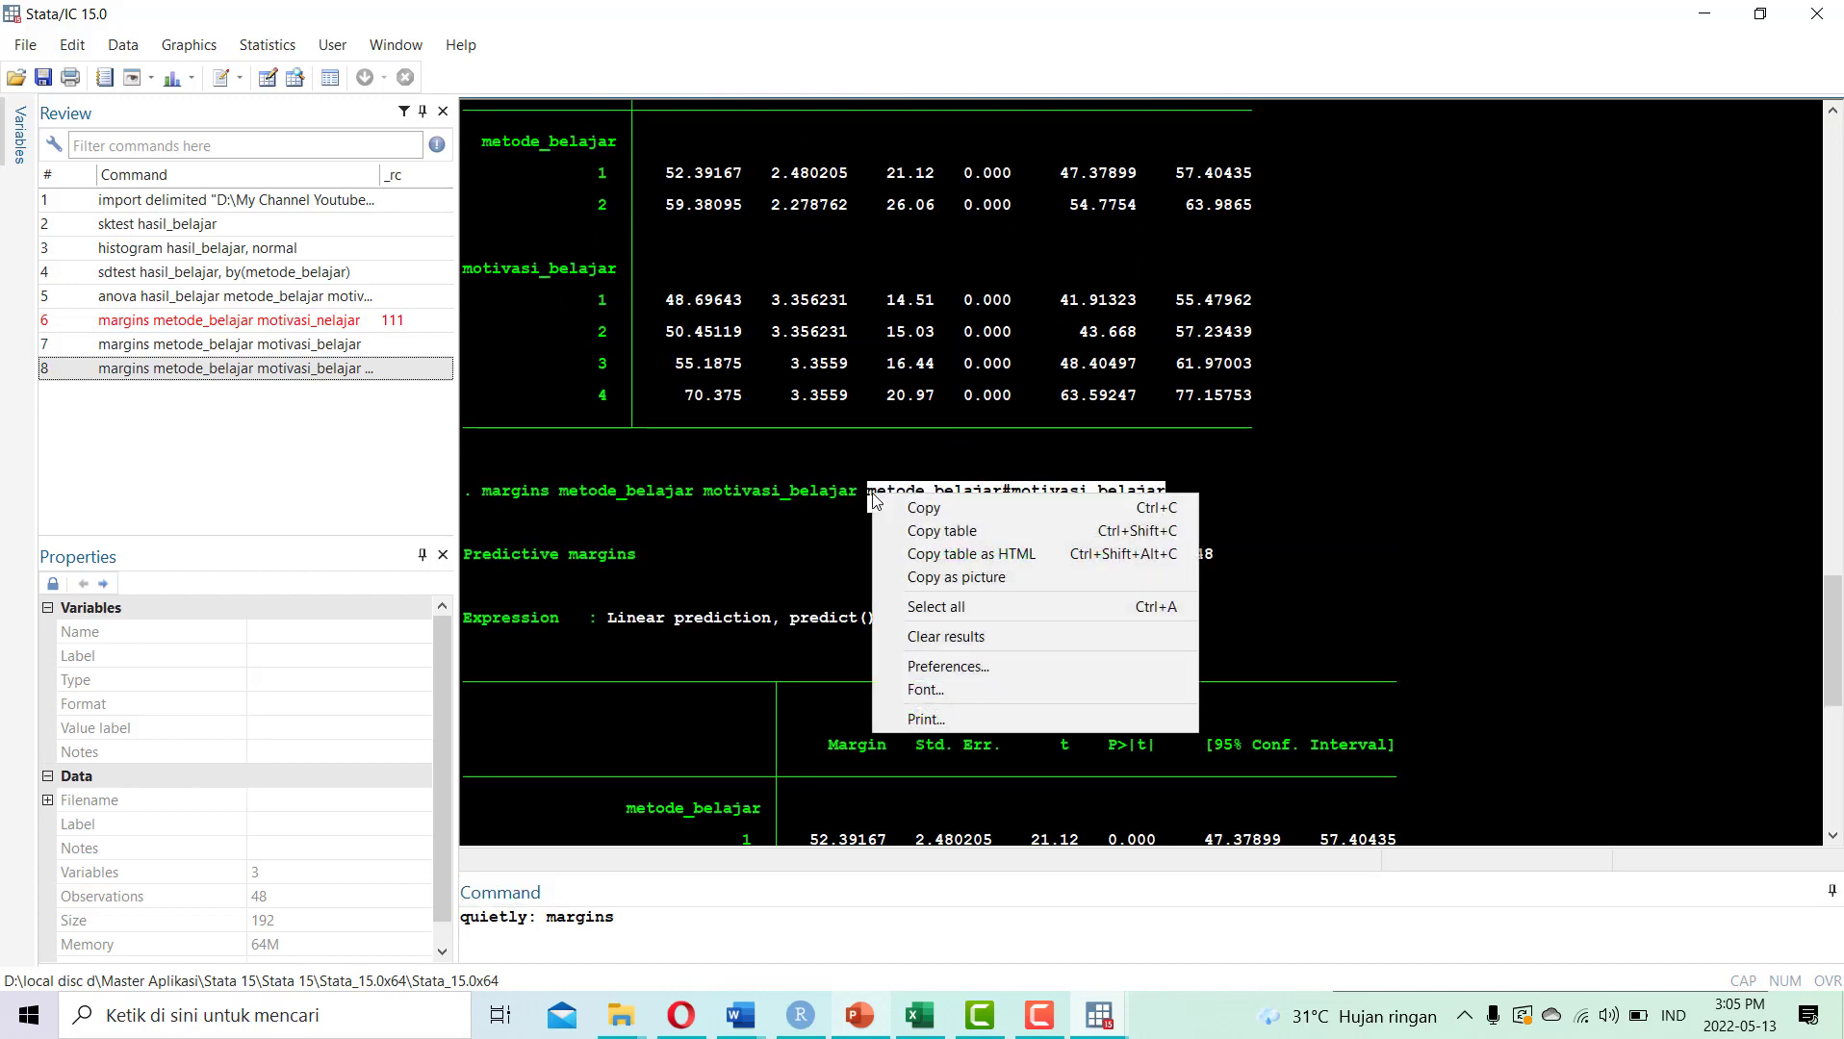
left_click(926, 510)
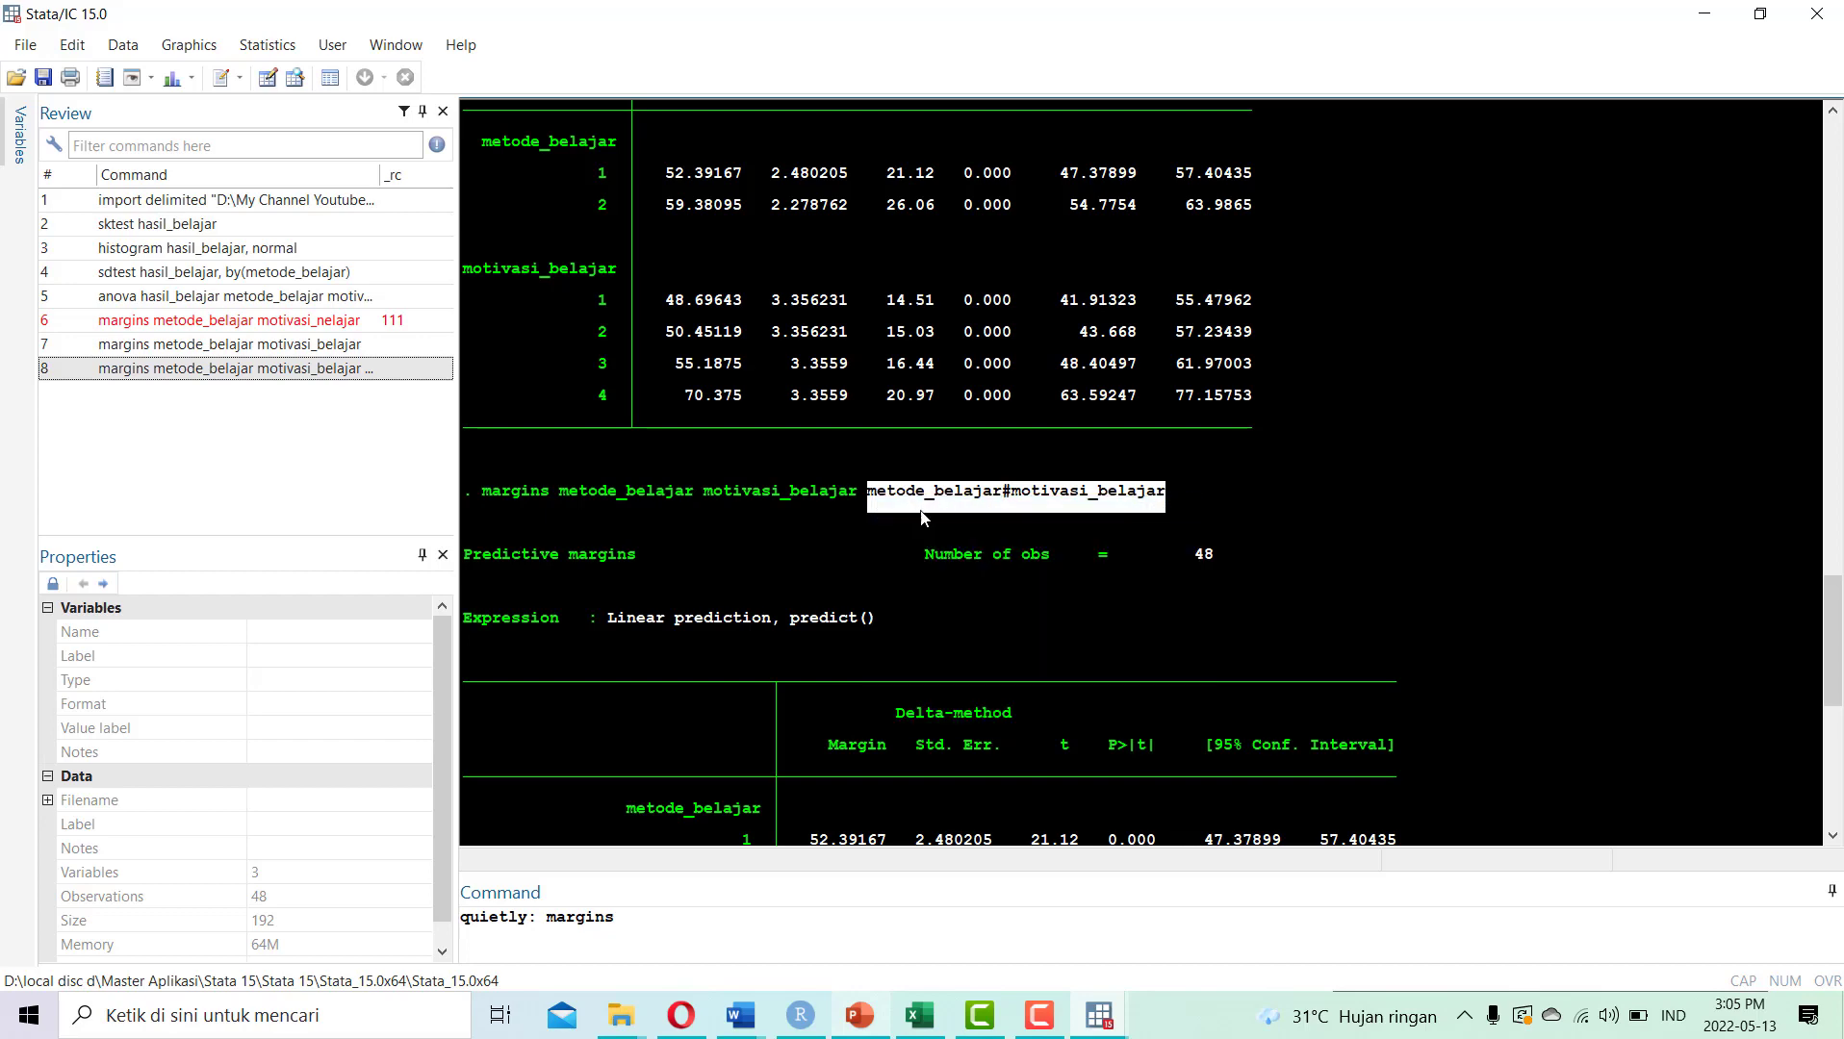
left_click(717, 924)
key("ctrl+v")
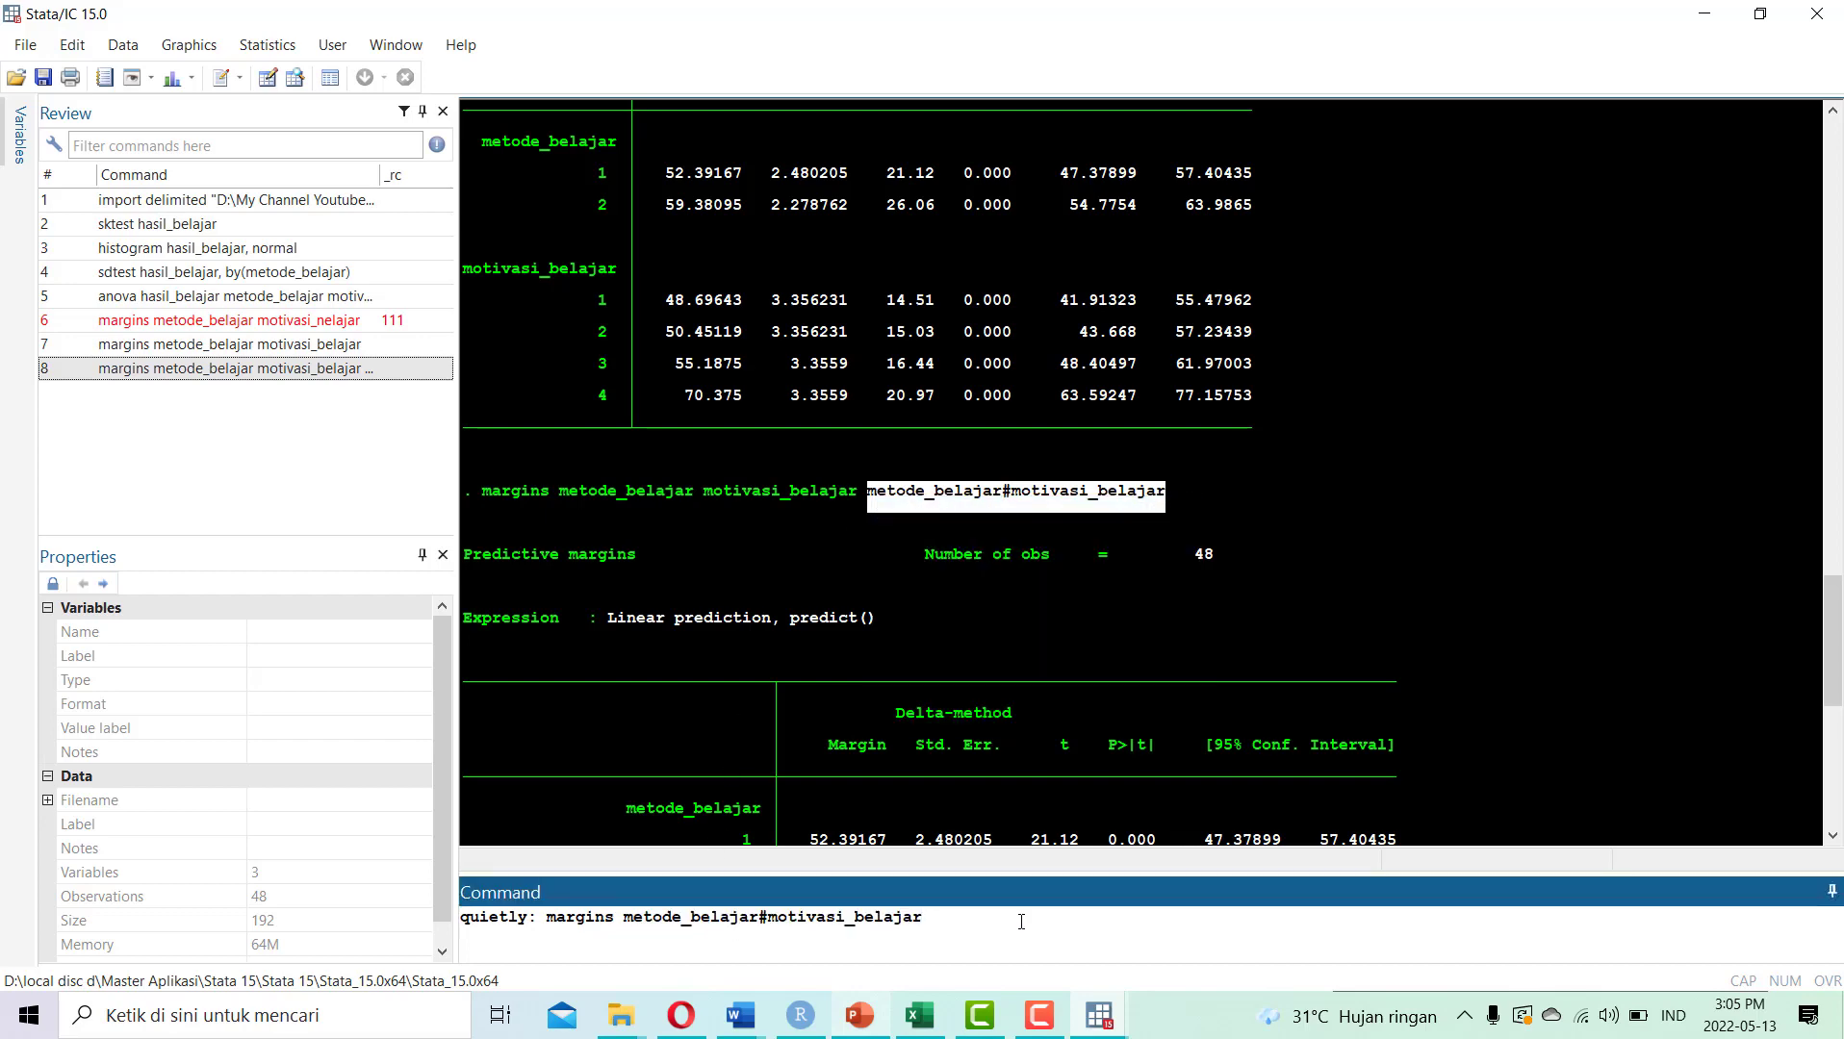
key("Return")
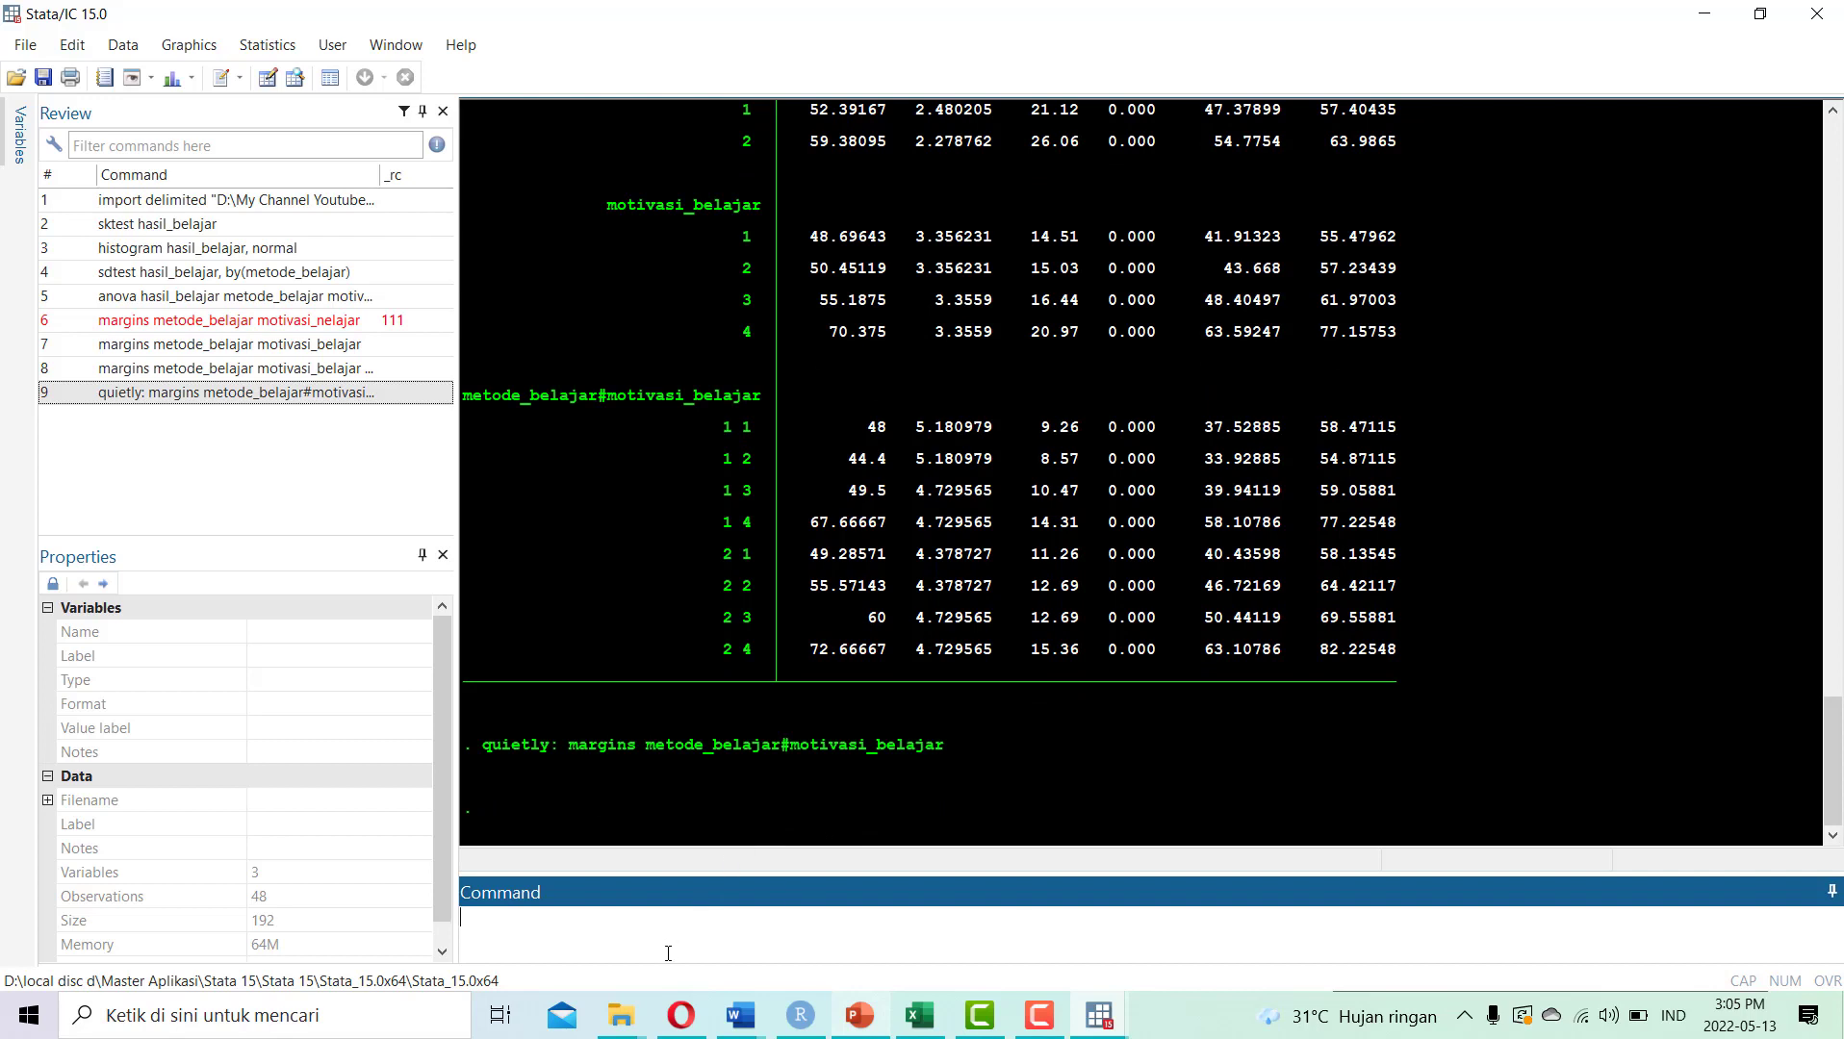
Plot the interaction margins with the command marginsplot, correcting the mistyped marginspot
type("marginspot")
key("Return")
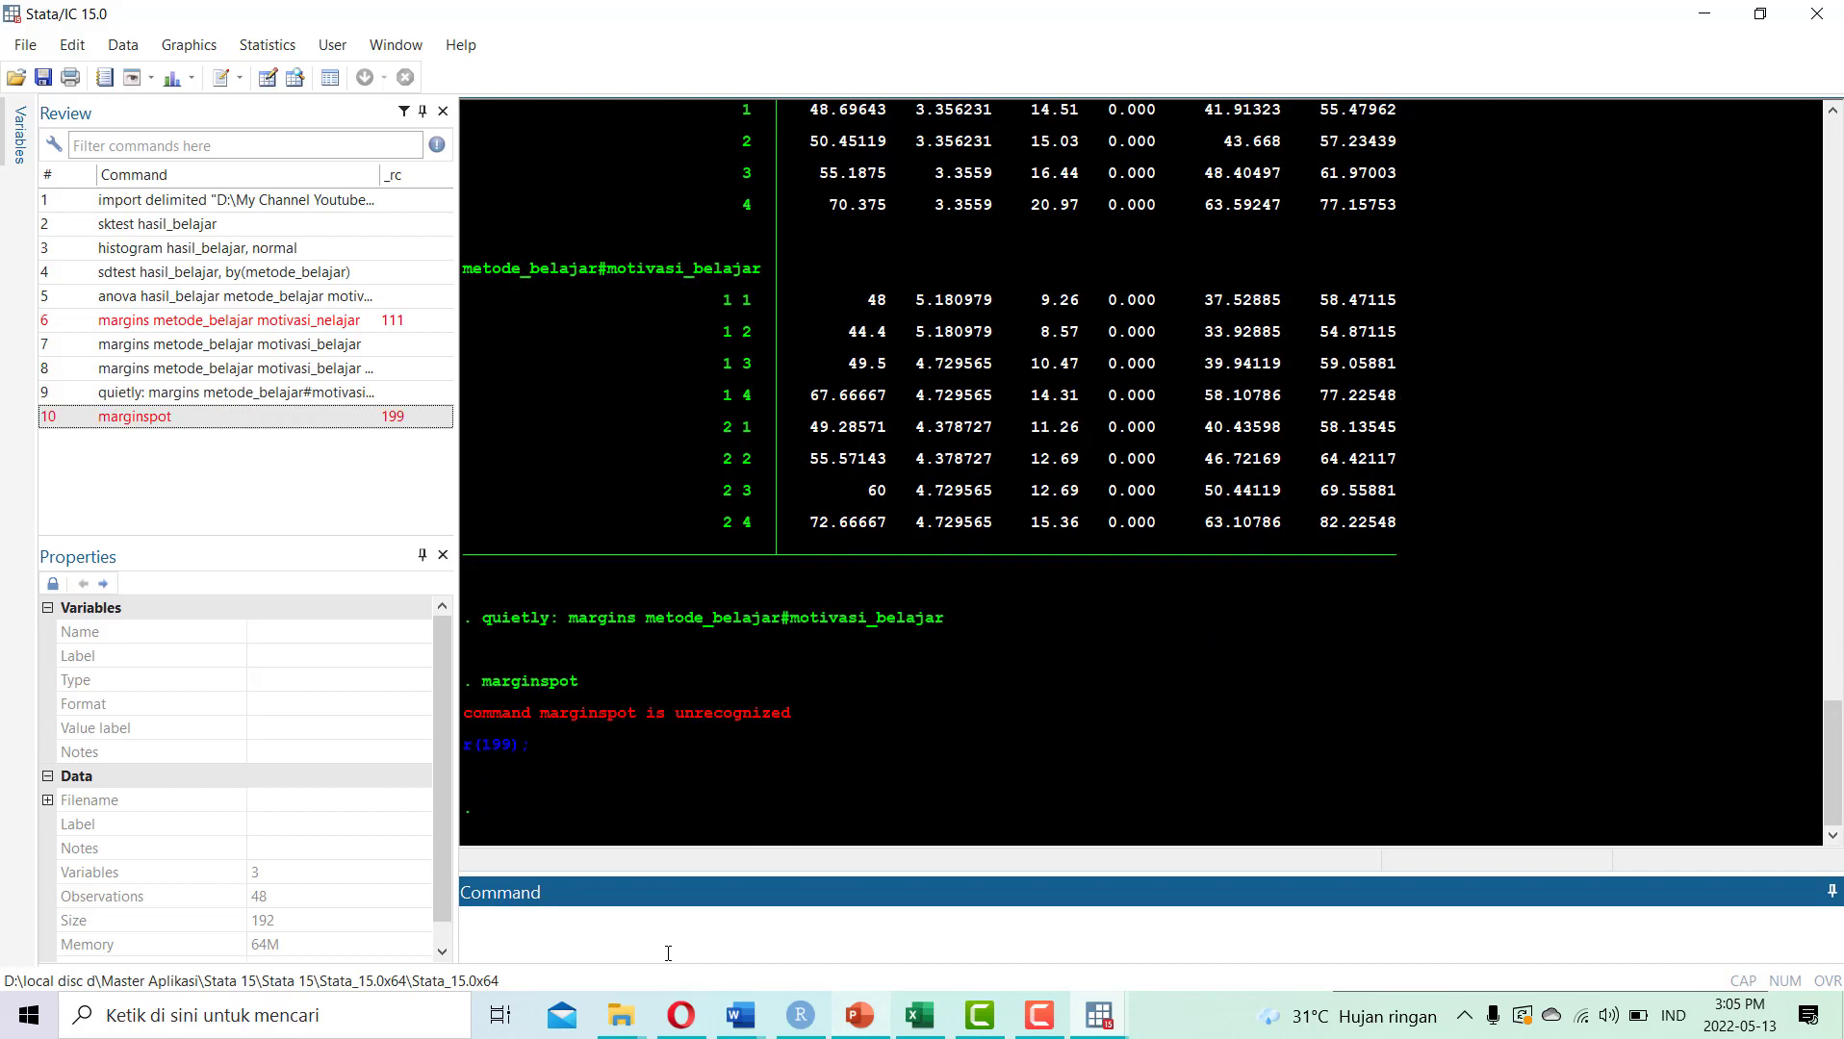
left_click(356, 425)
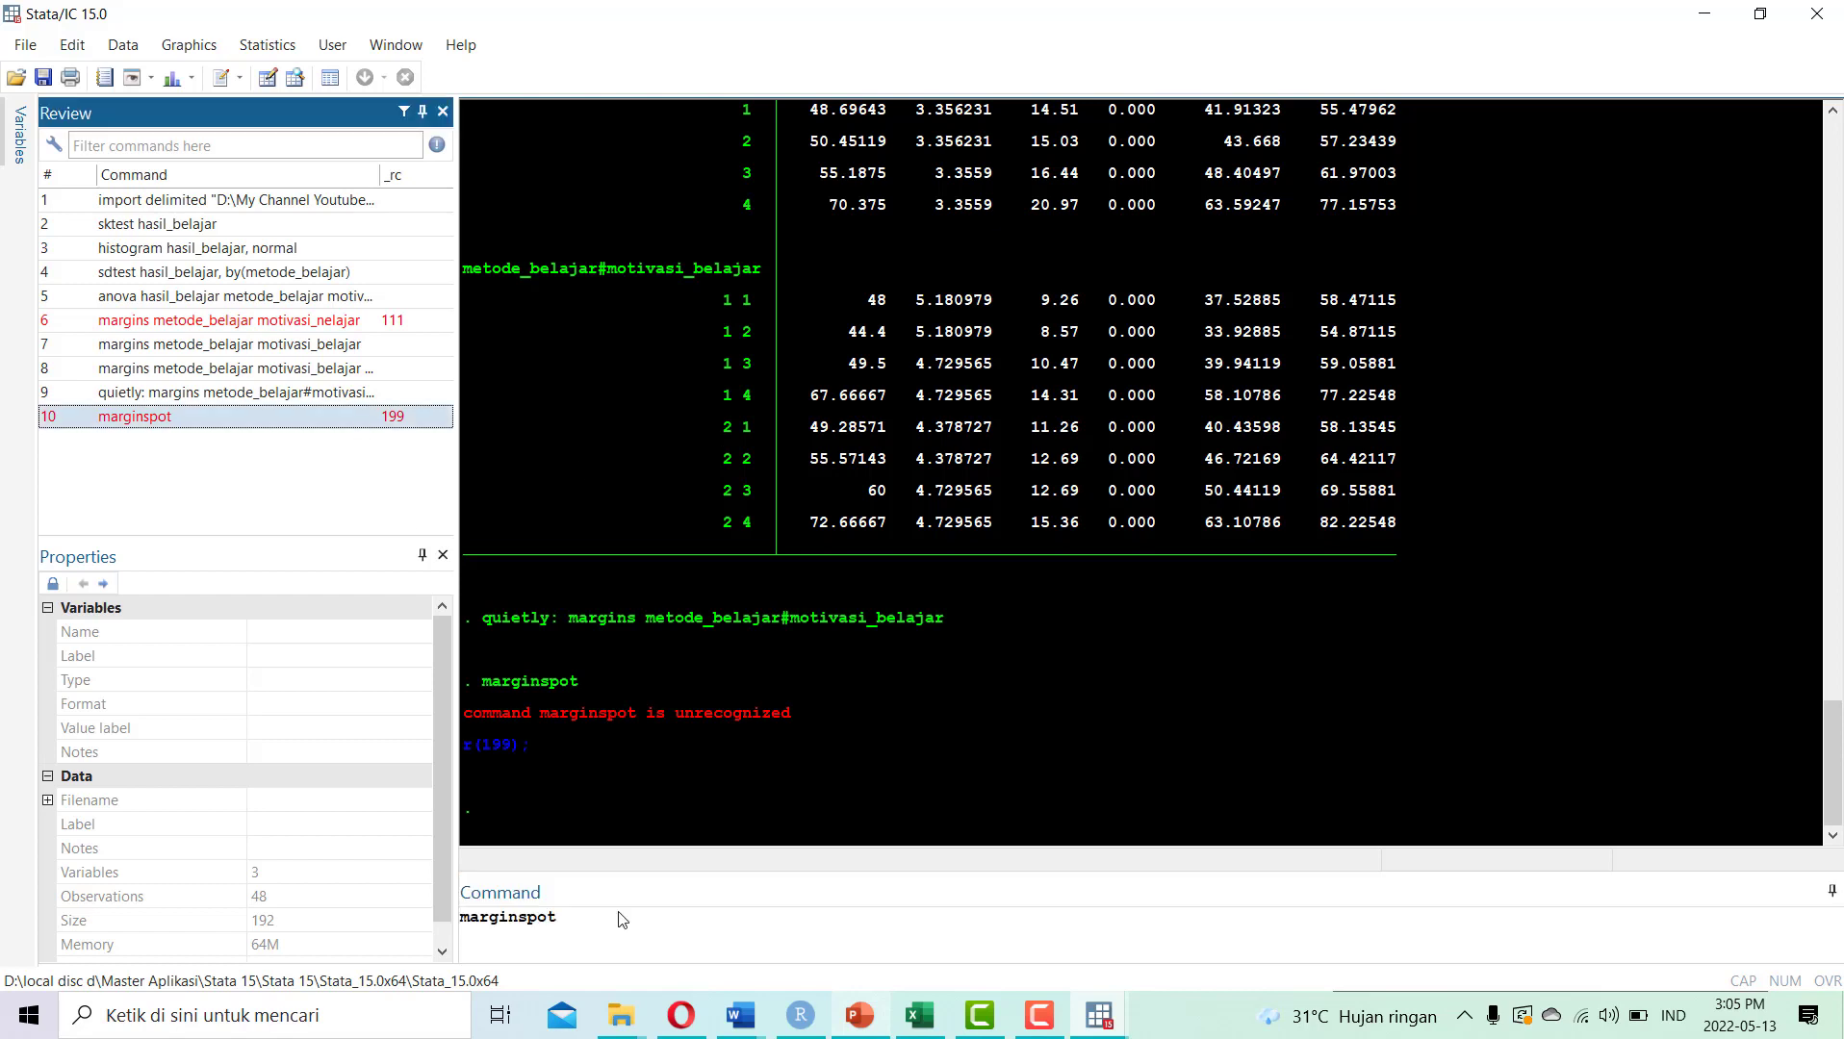
left_click(536, 949)
type("l")
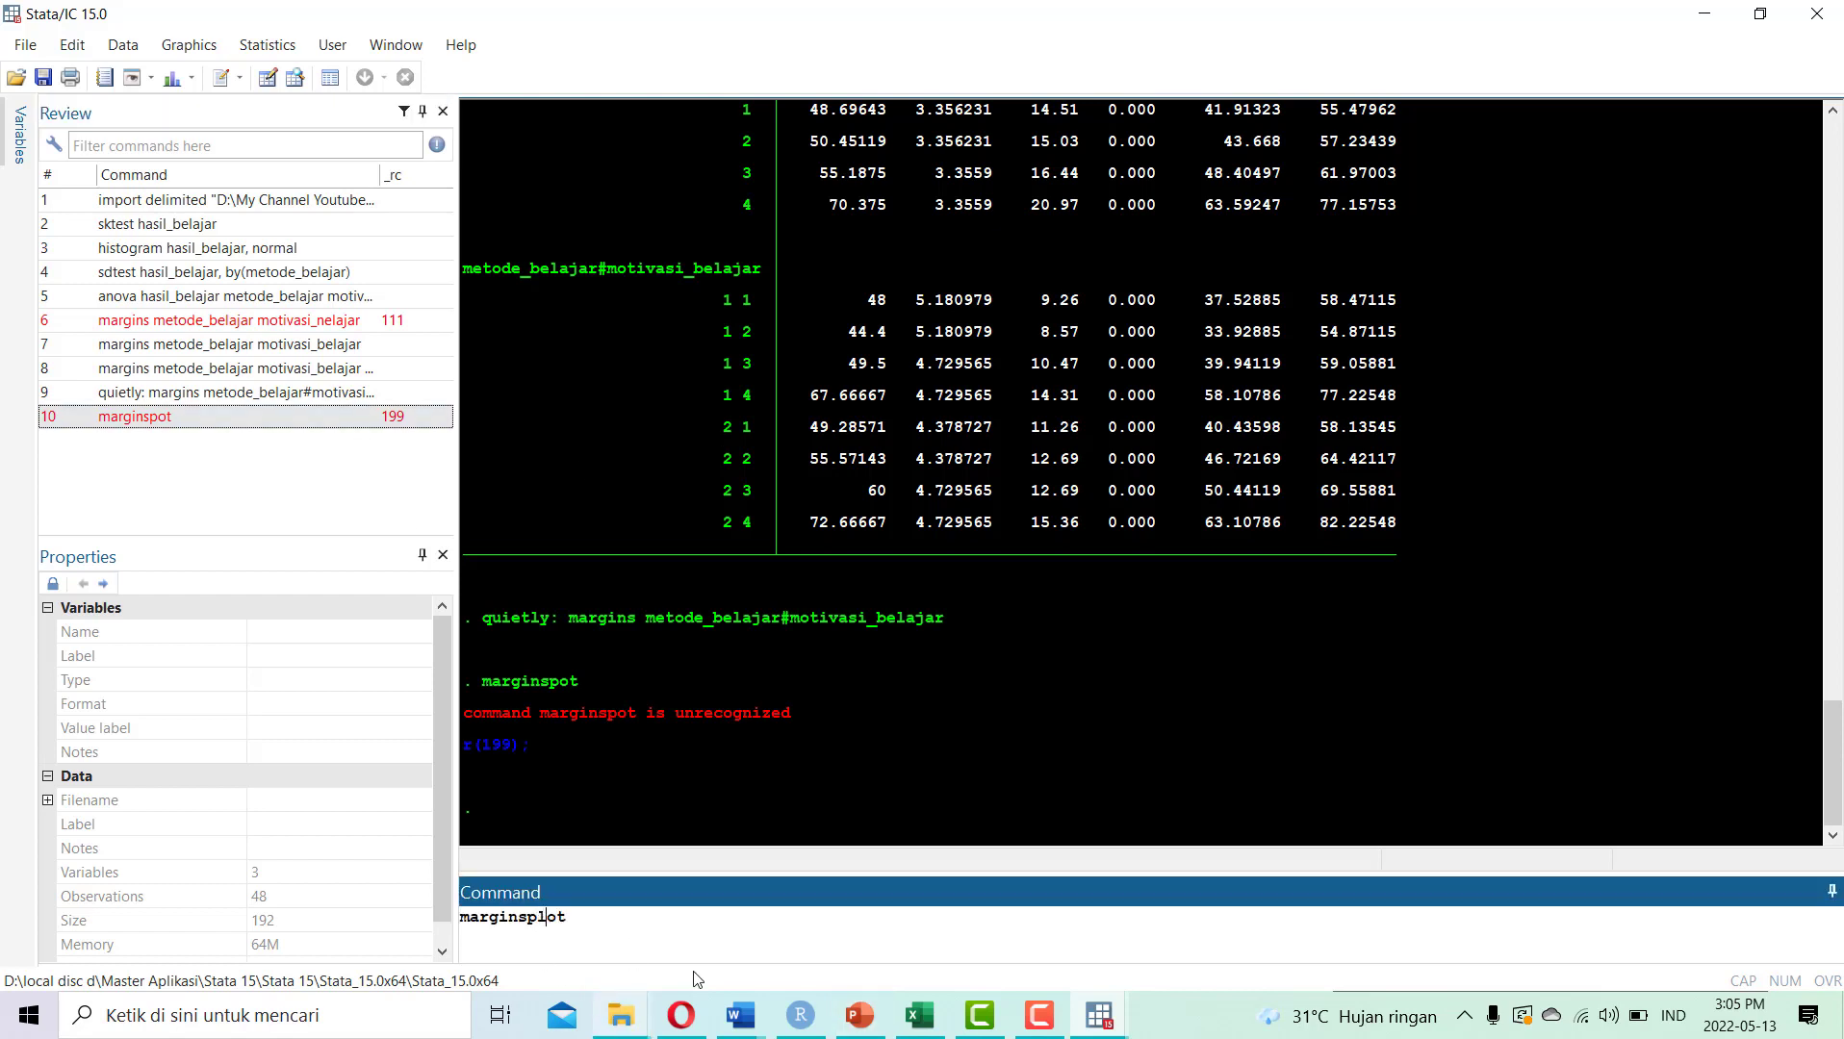
key("Return")
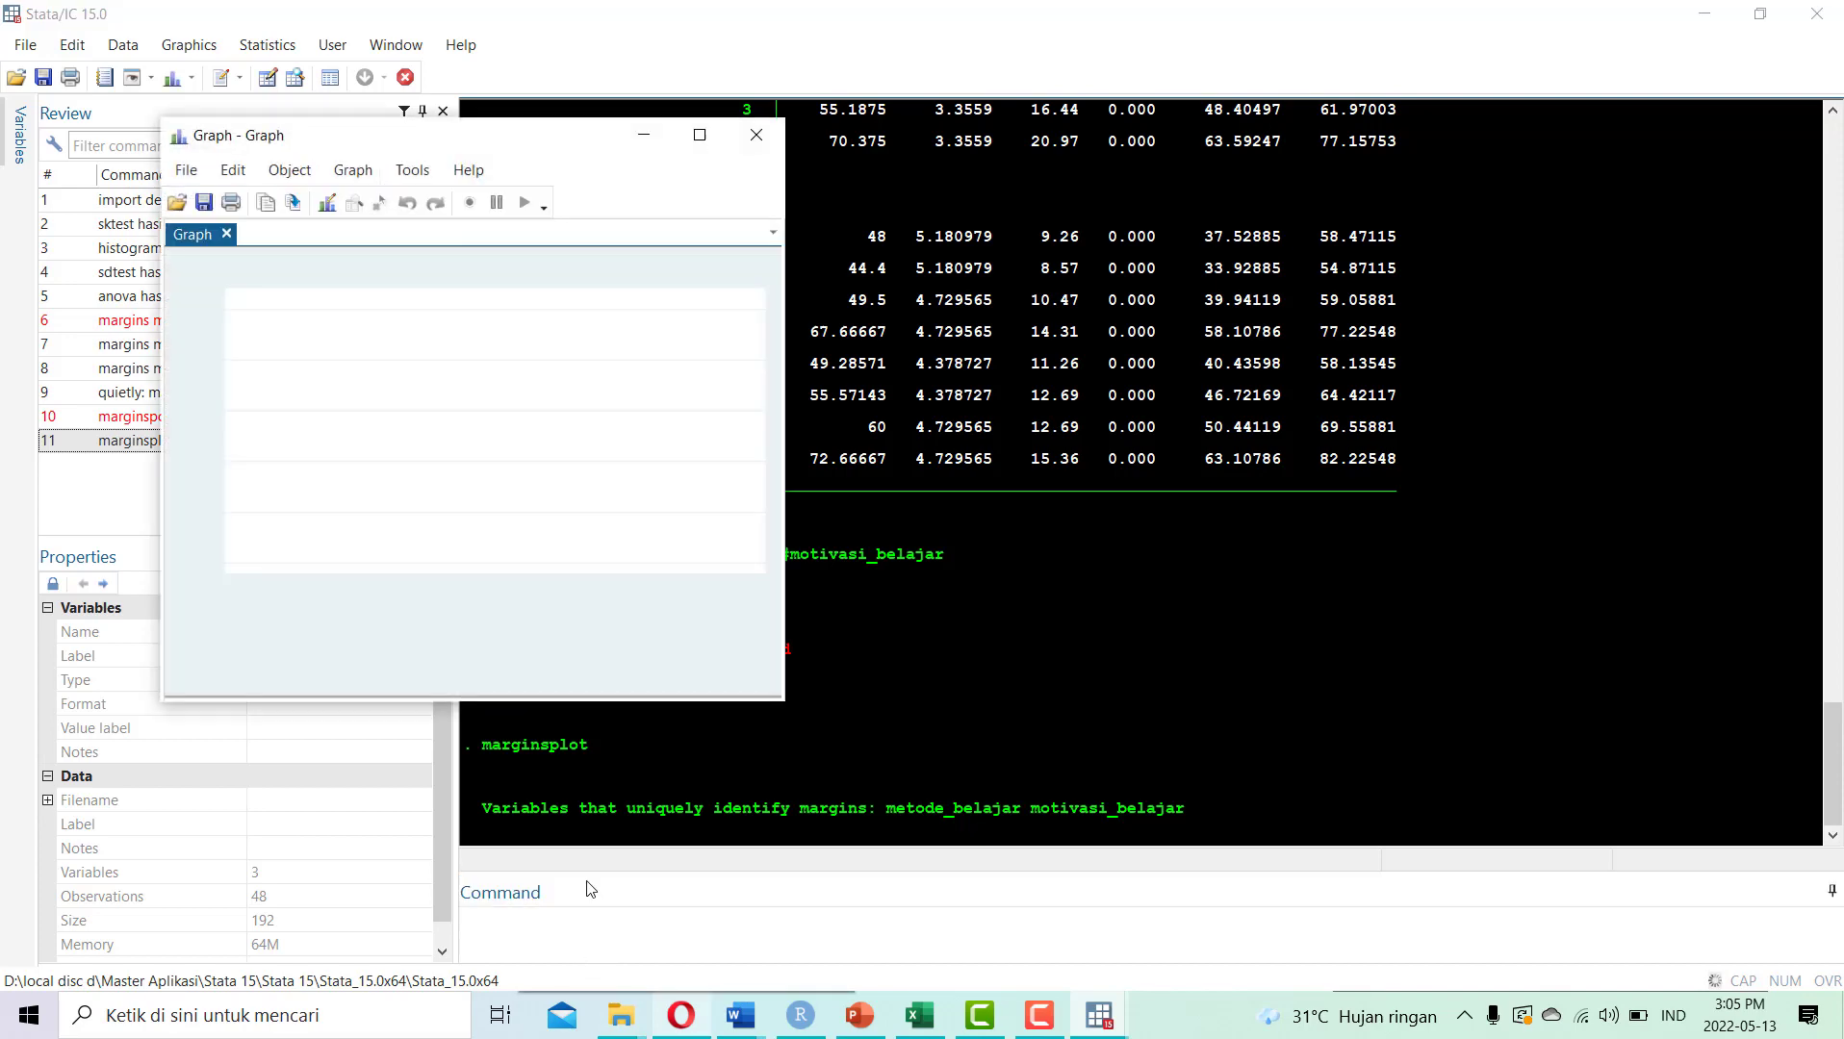
Maximize the margins plot to examine the interaction lines, and minimize the graph window to return to the results
left_click(544, 205)
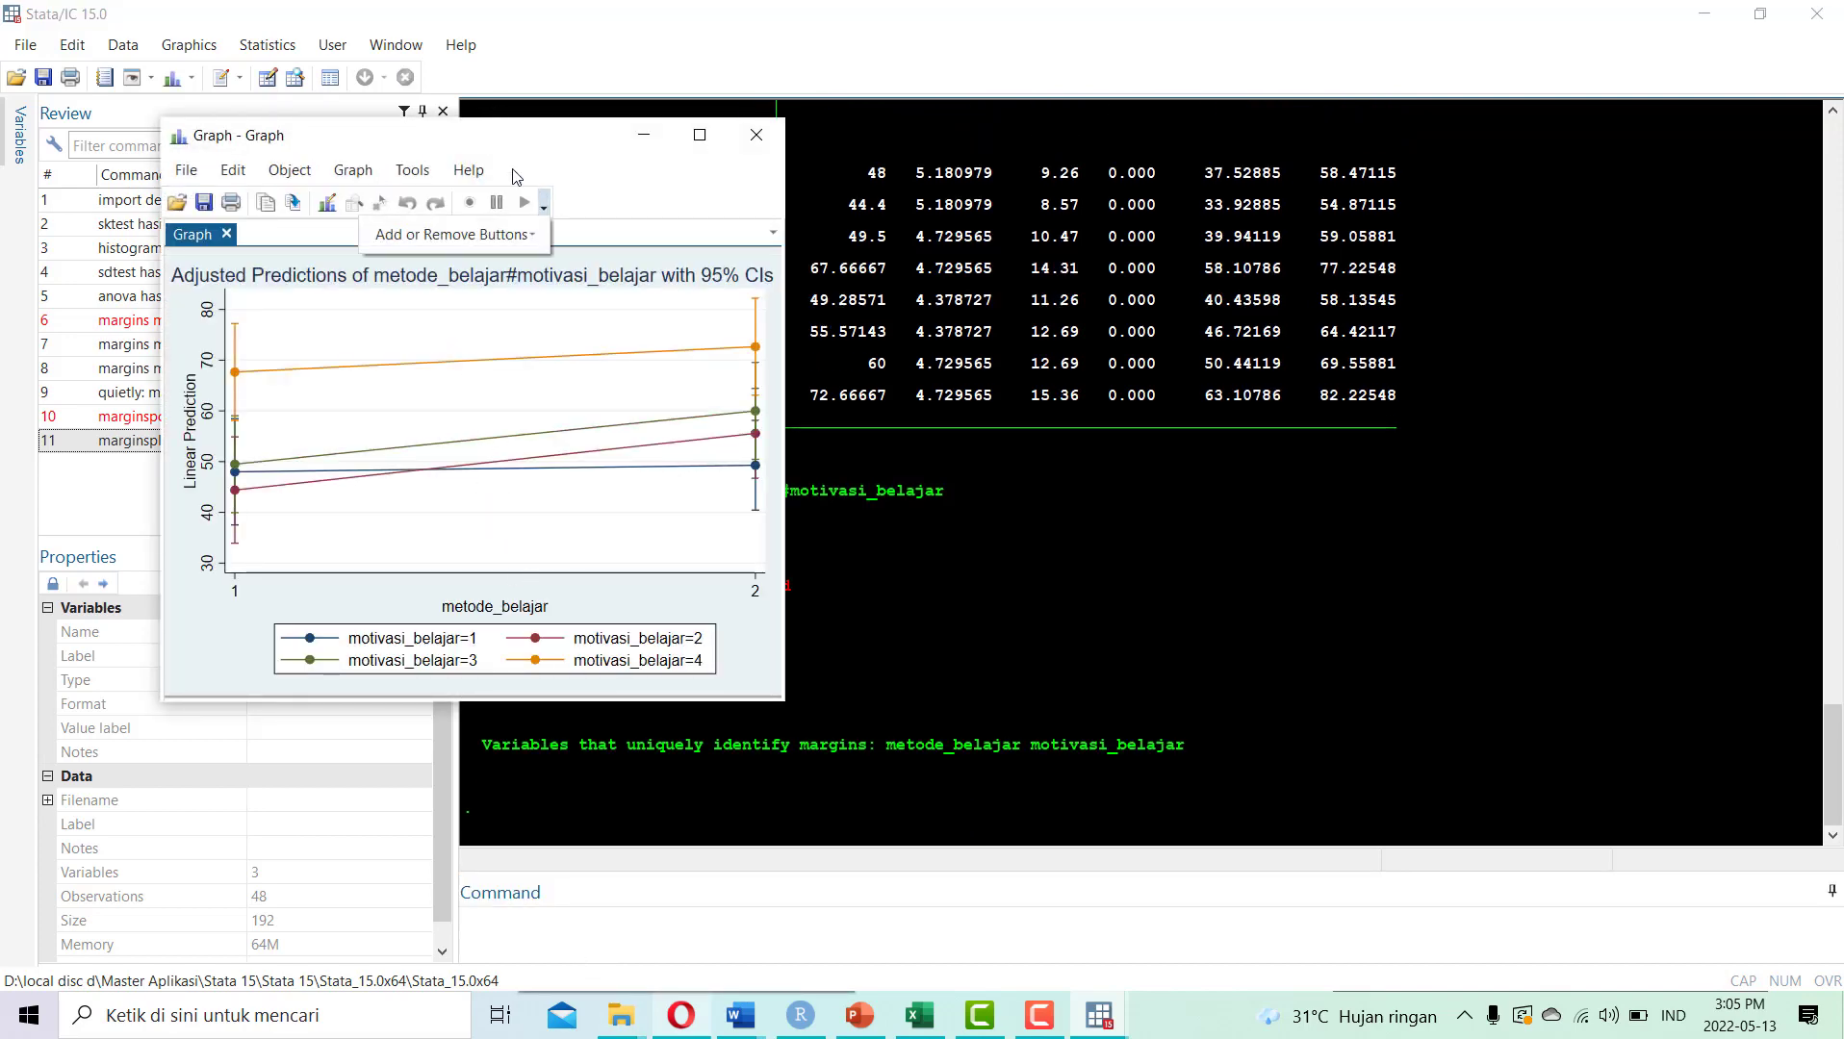
left_click(707, 136)
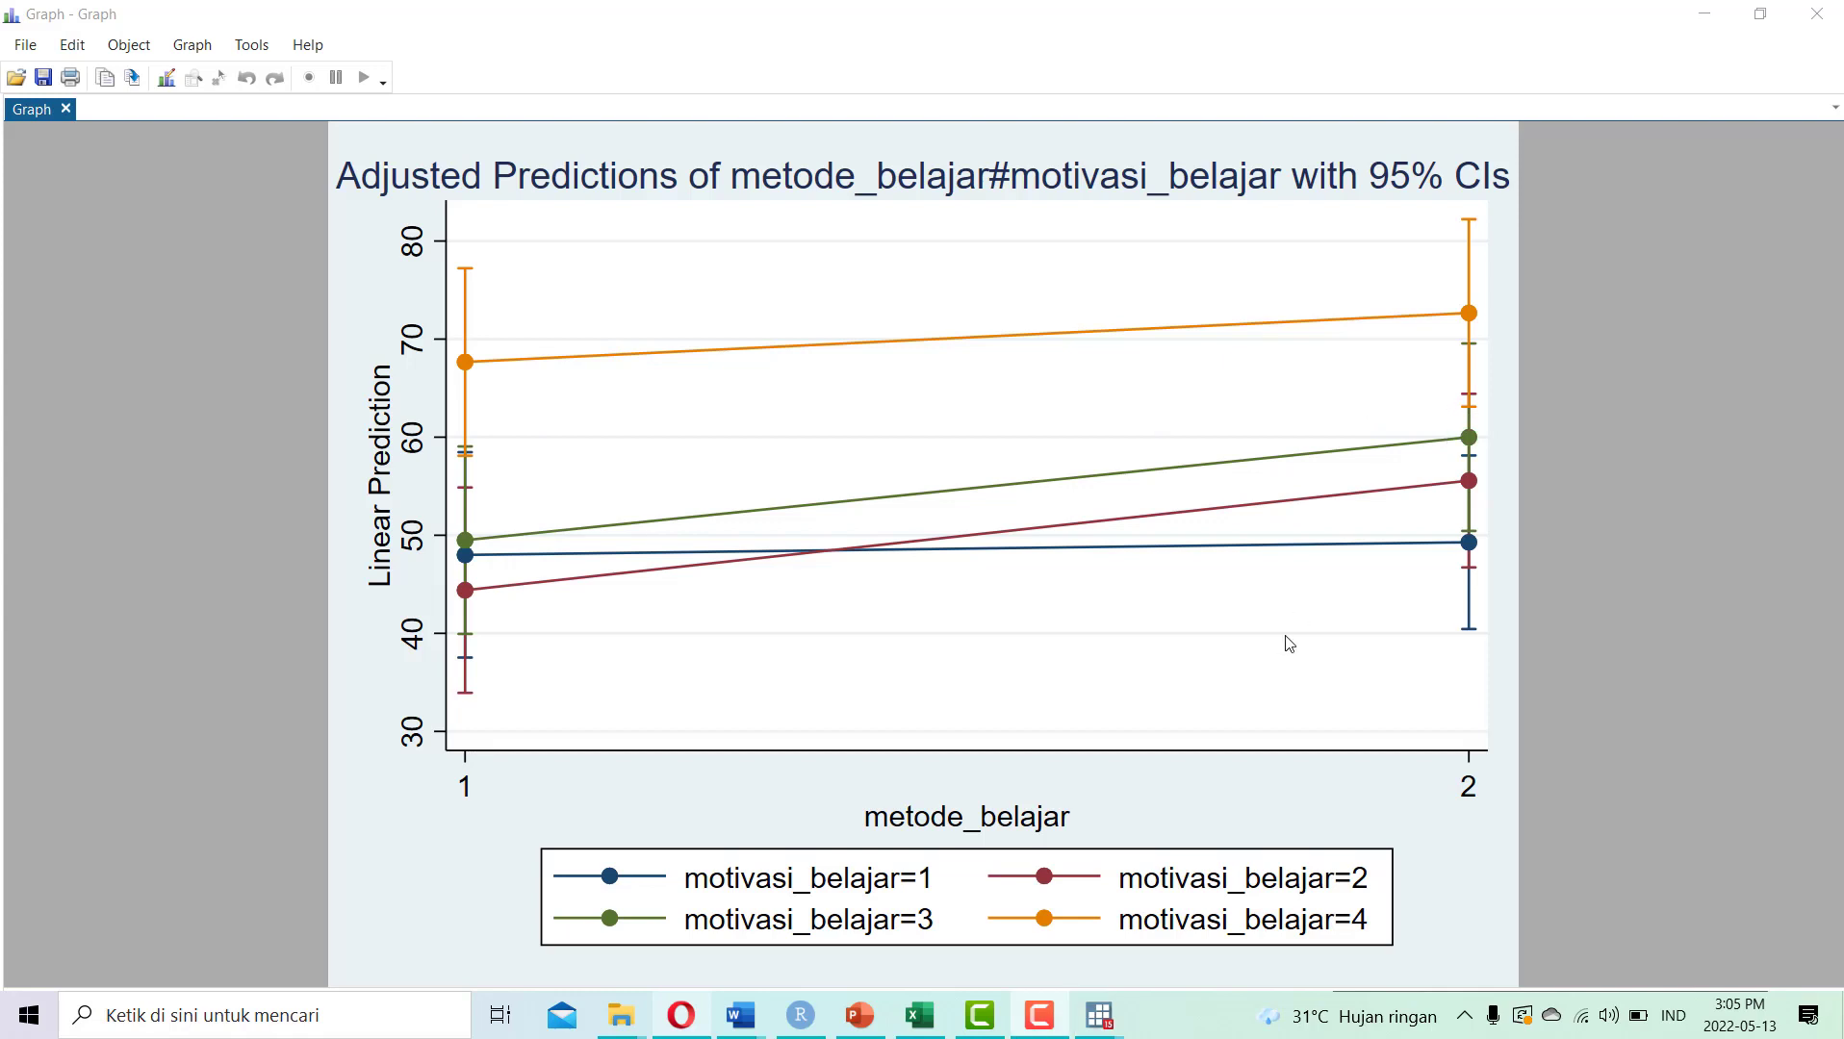
left_click(1699, 12)
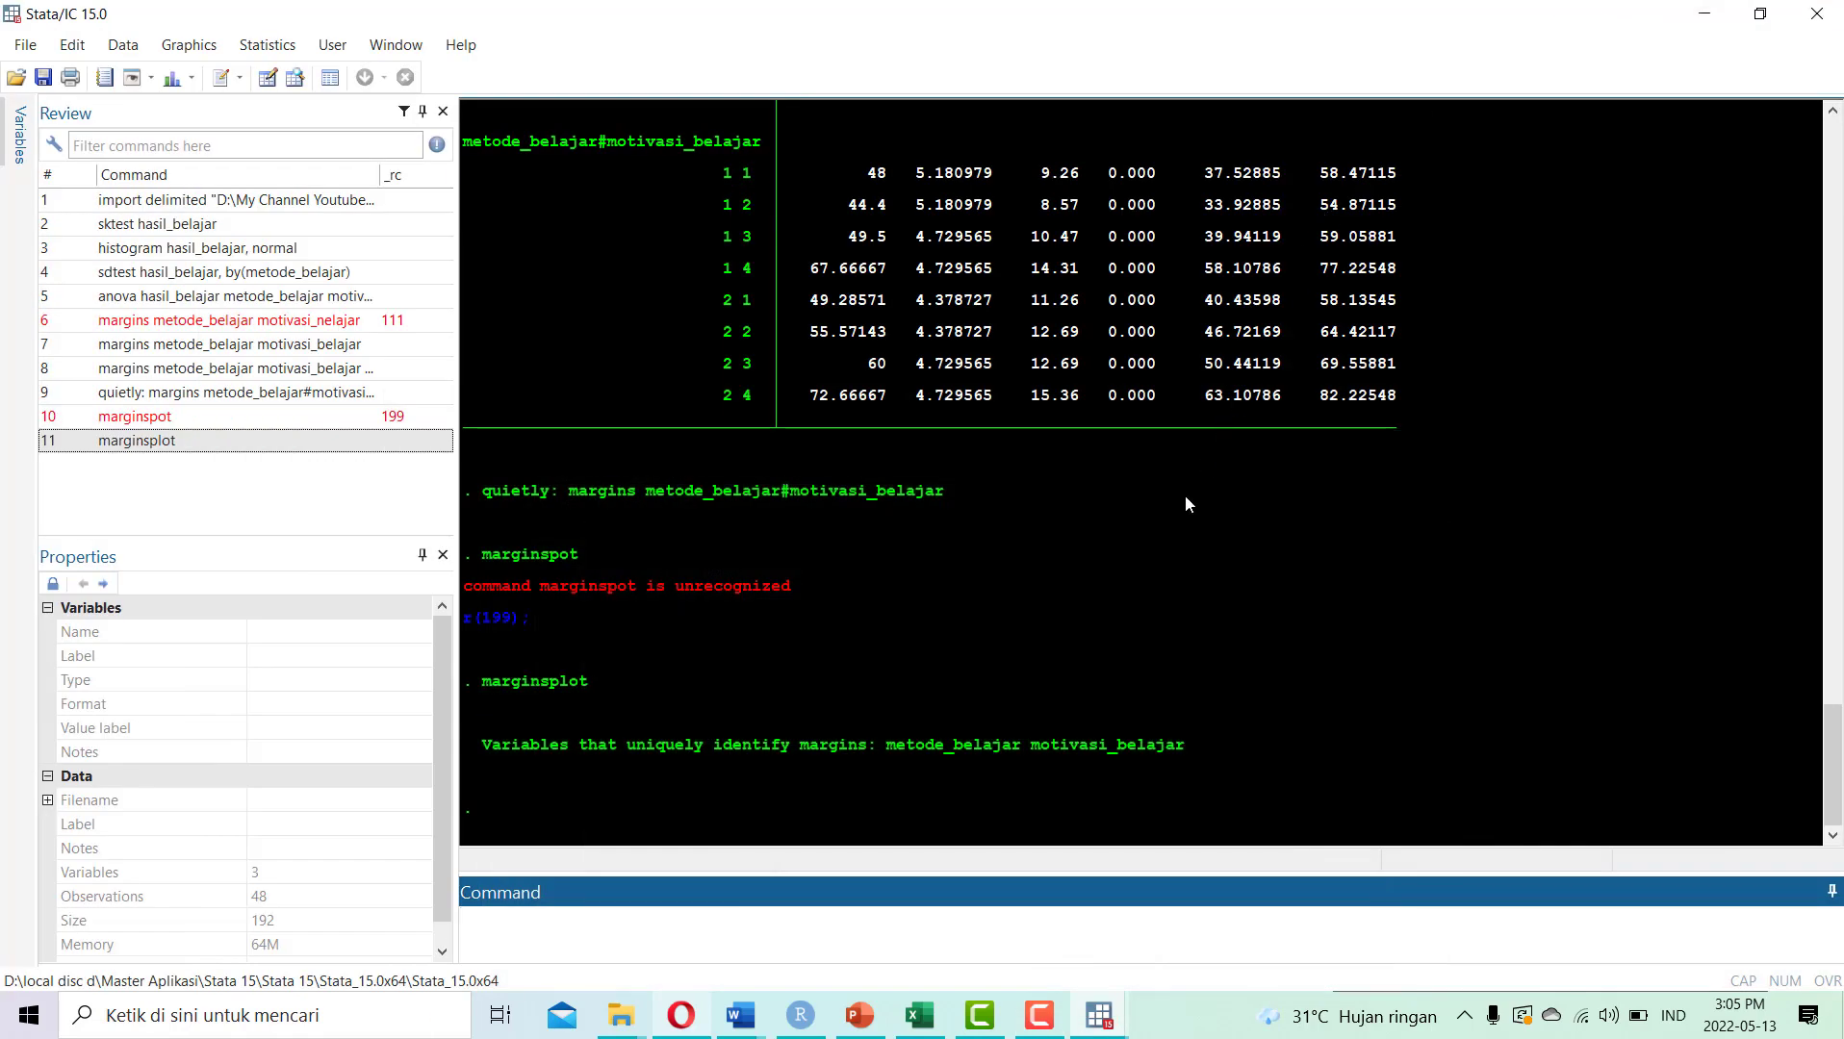